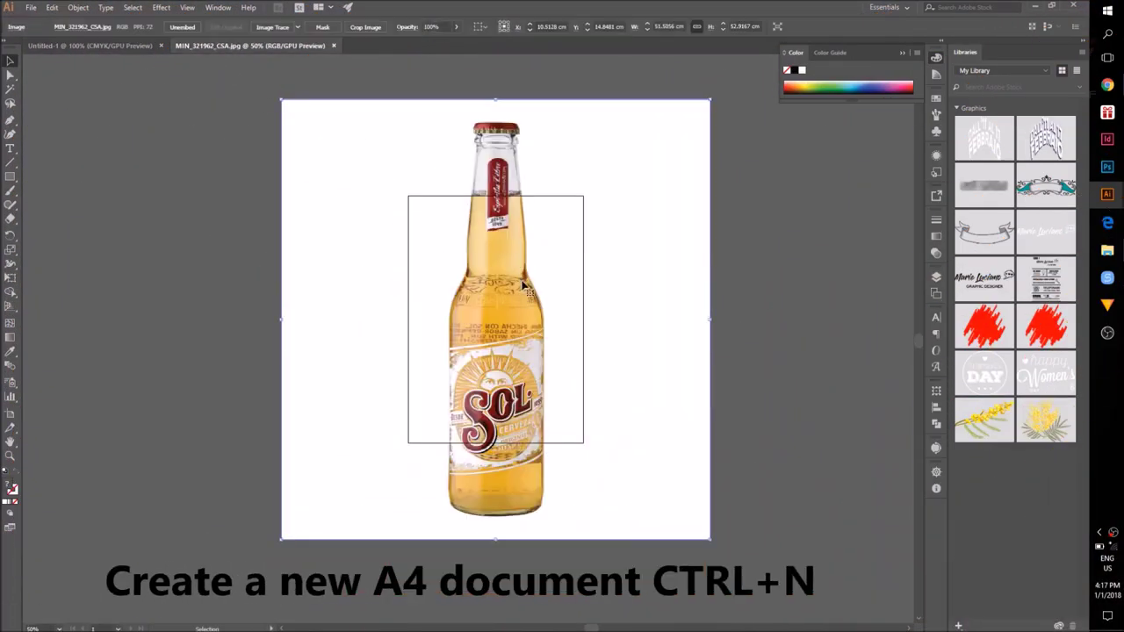
Step: Paste the copied bottle image into the Untitled-1 document and lock it centred over the artboard
left_click(140, 46)
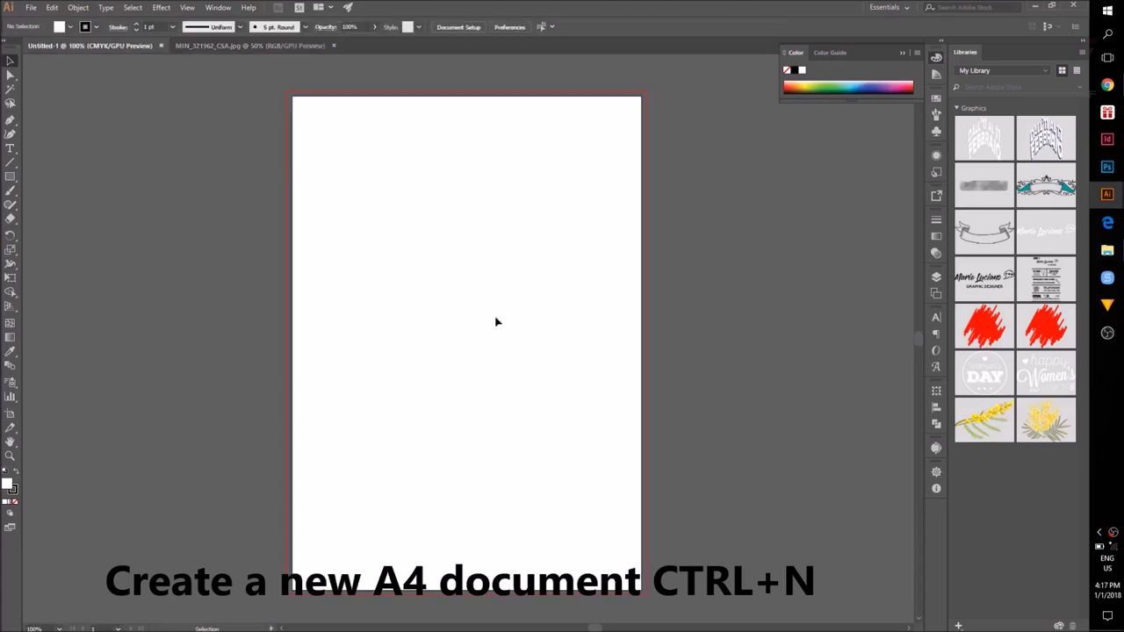
key("ctrl+v")
scroll(553, 393, "down", 3)
left_click_drag(670, 519, 552, 422)
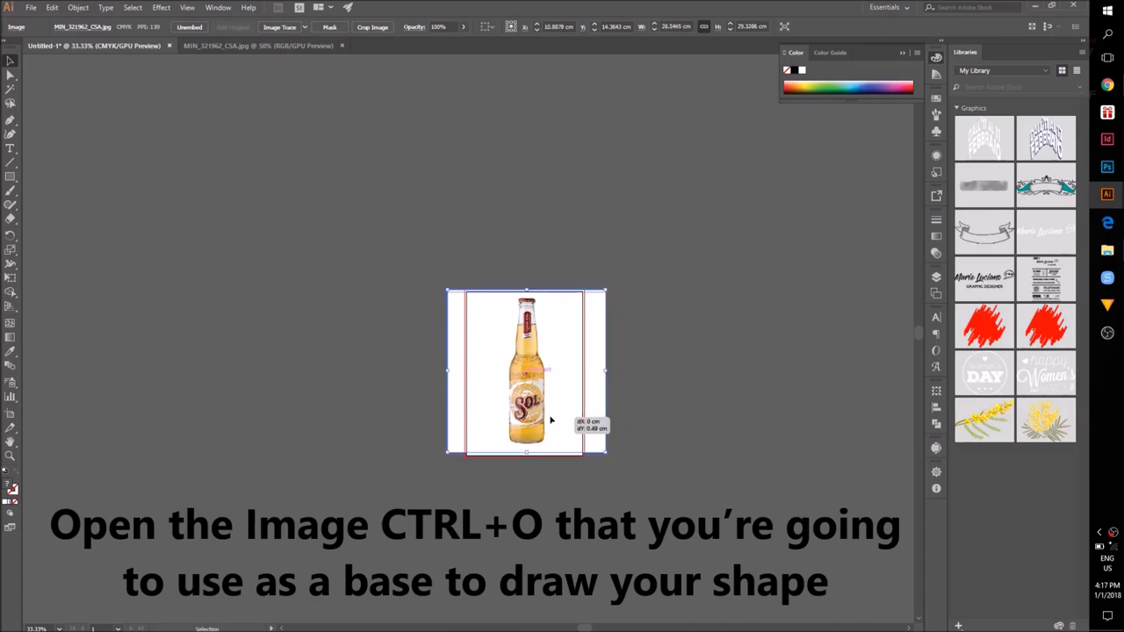
key("ctrl+2")
Step: Trace the bottle's left outline with the Pen tool from the centre of the cap to just below the lip ring
scroll(555, 442, "up", 5)
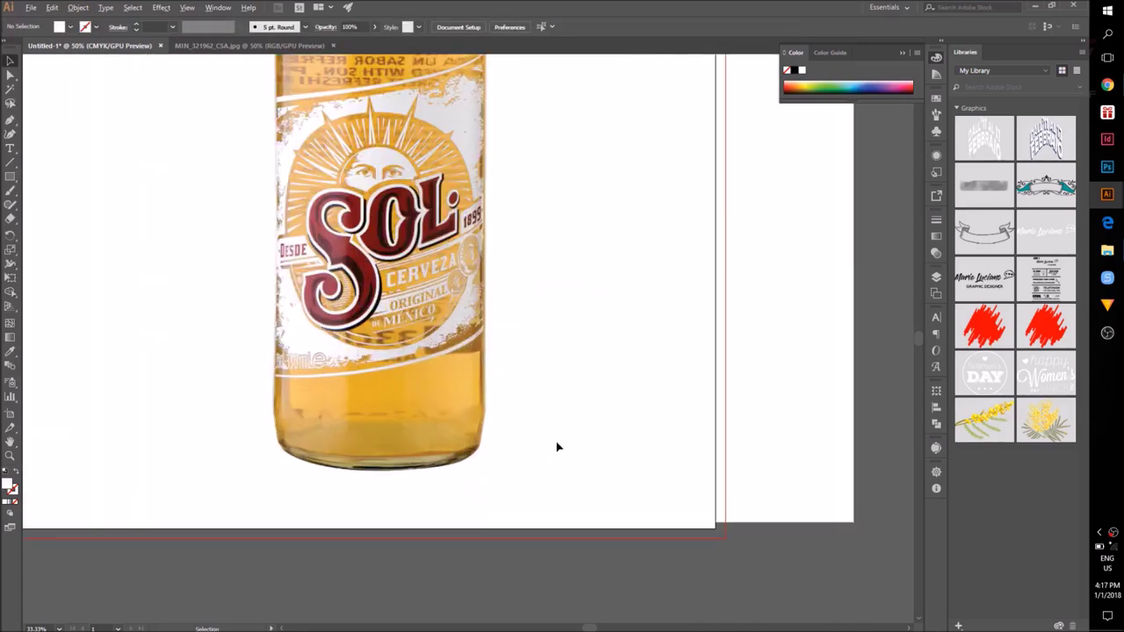
left_click_drag(567, 238, 608, 463)
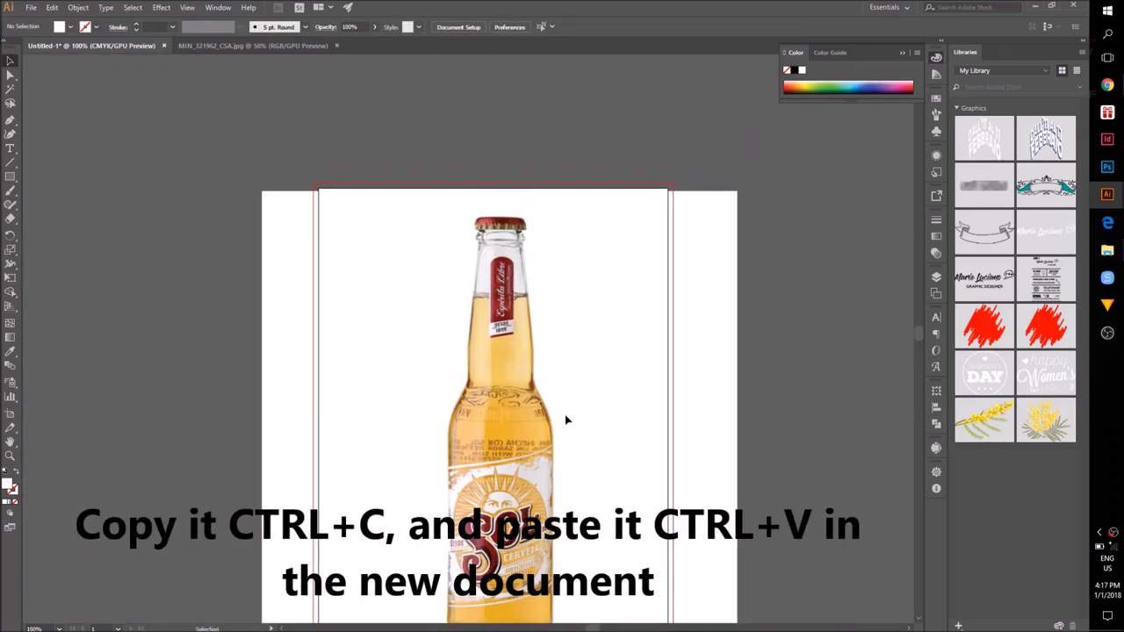
key("ctrl+plus")
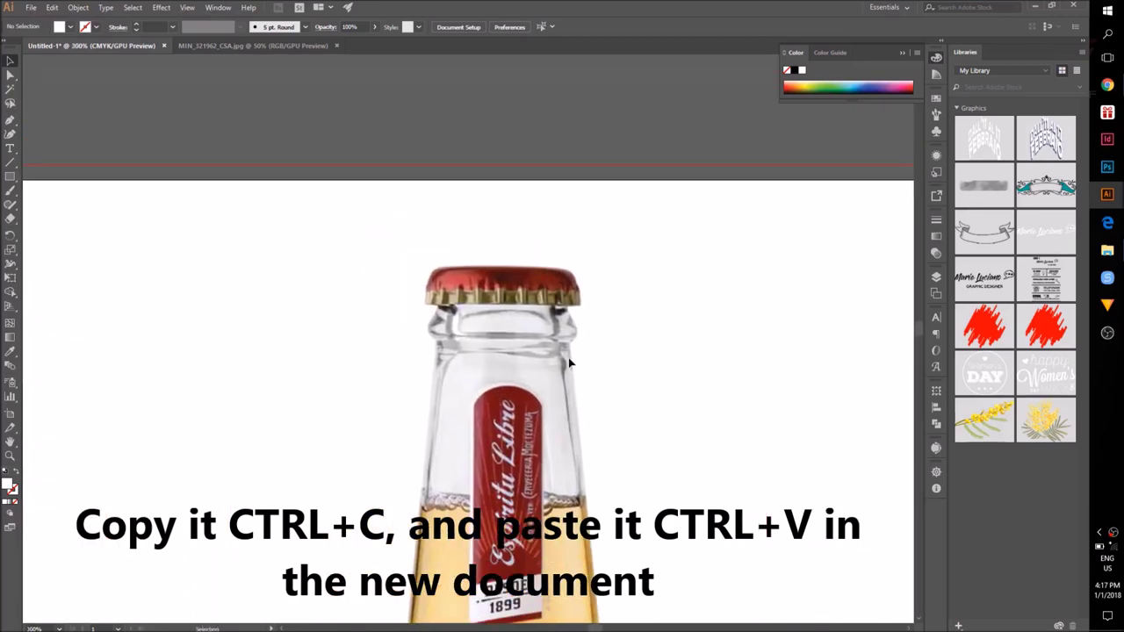
key("p")
left_click(502, 276)
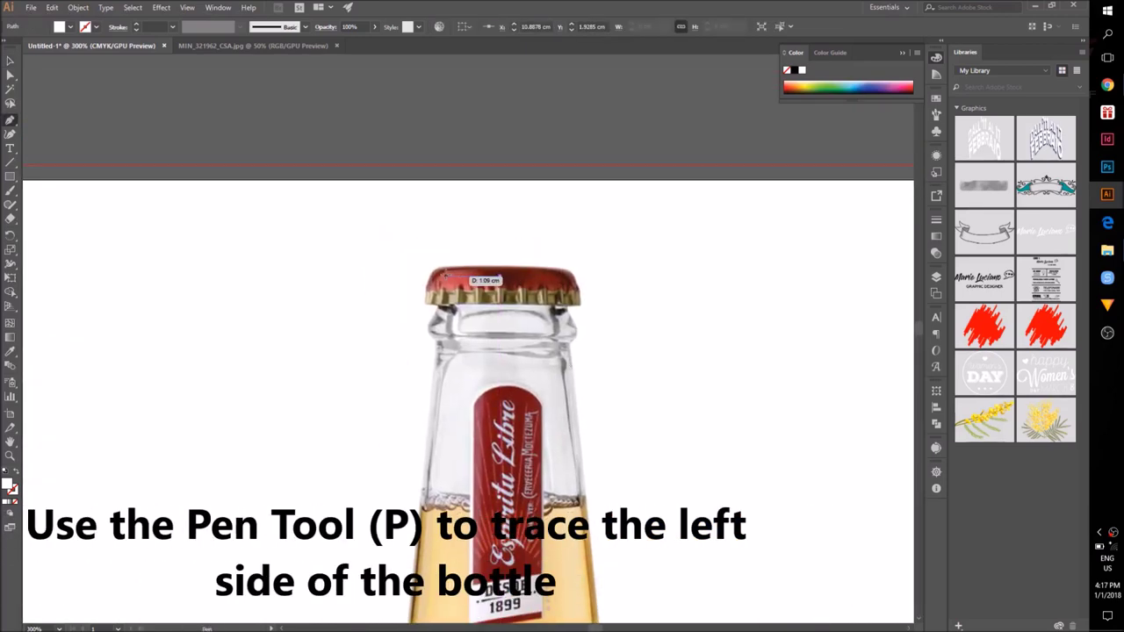
left_click(449, 276, "shift")
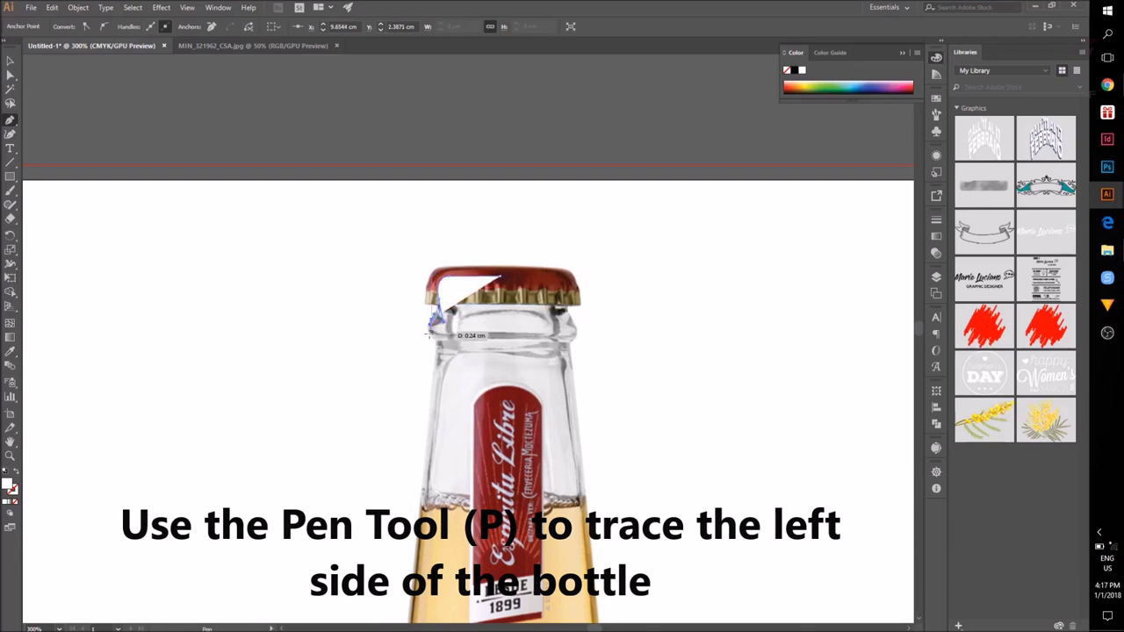
left_click_drag(436, 350, 12, 484)
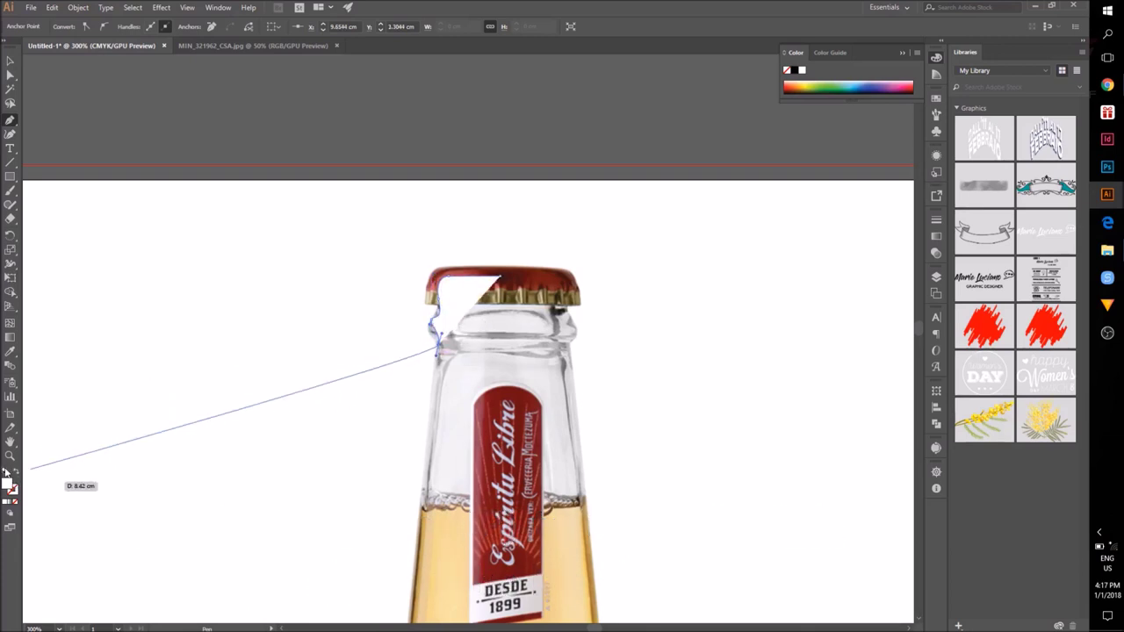
Step: Give the path no fill and a black stroke, and correct its anchor points around the lip with Direct Selection
left_click(5, 471)
left_click(14, 501)
left_click(10, 76)
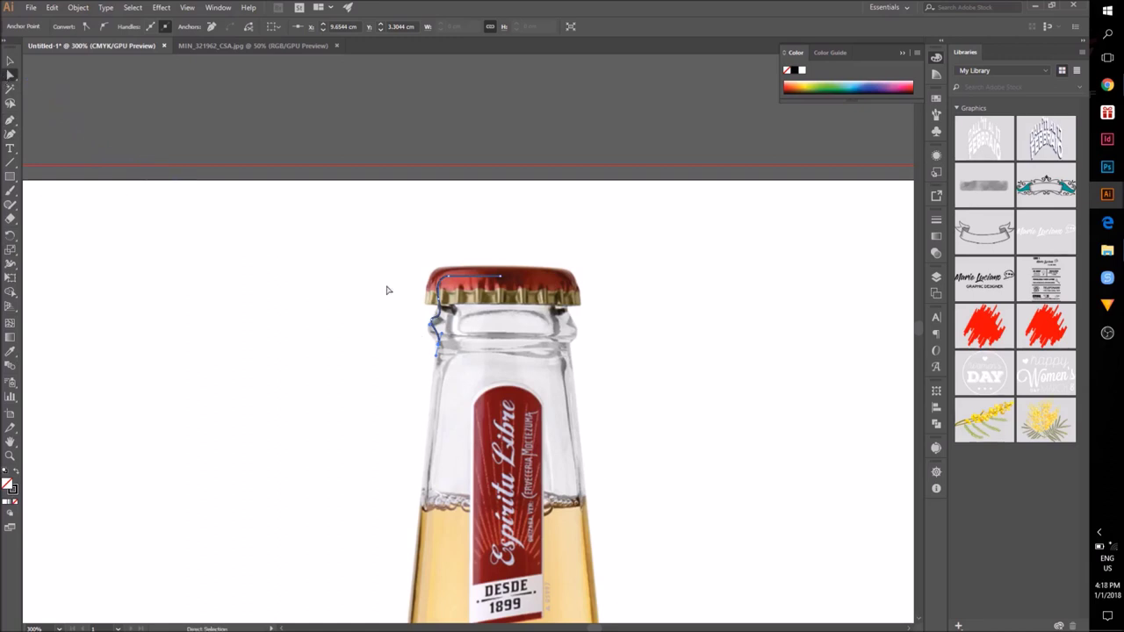
left_click_drag(441, 319, 432, 322)
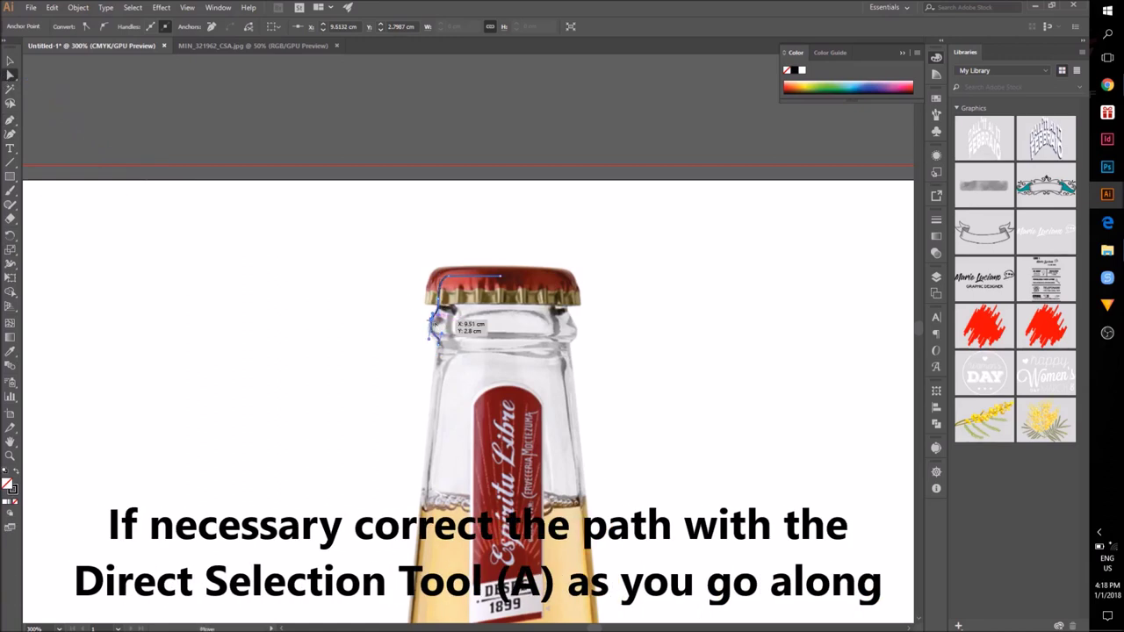
left_click_drag(431, 327, 433, 333)
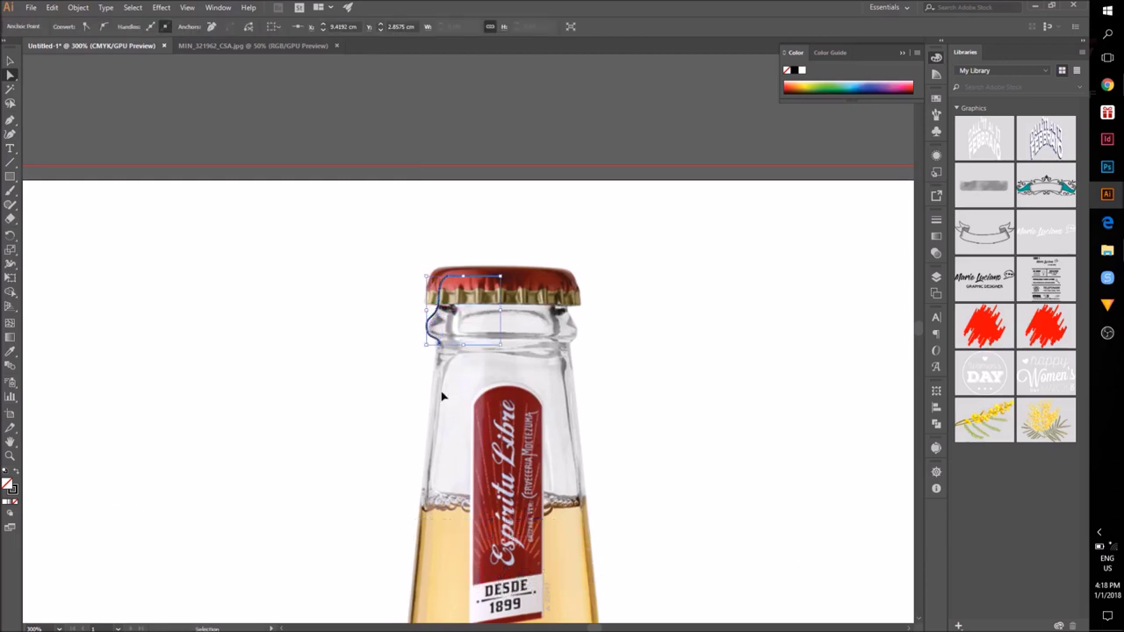
scroll(442, 398, "up", 2)
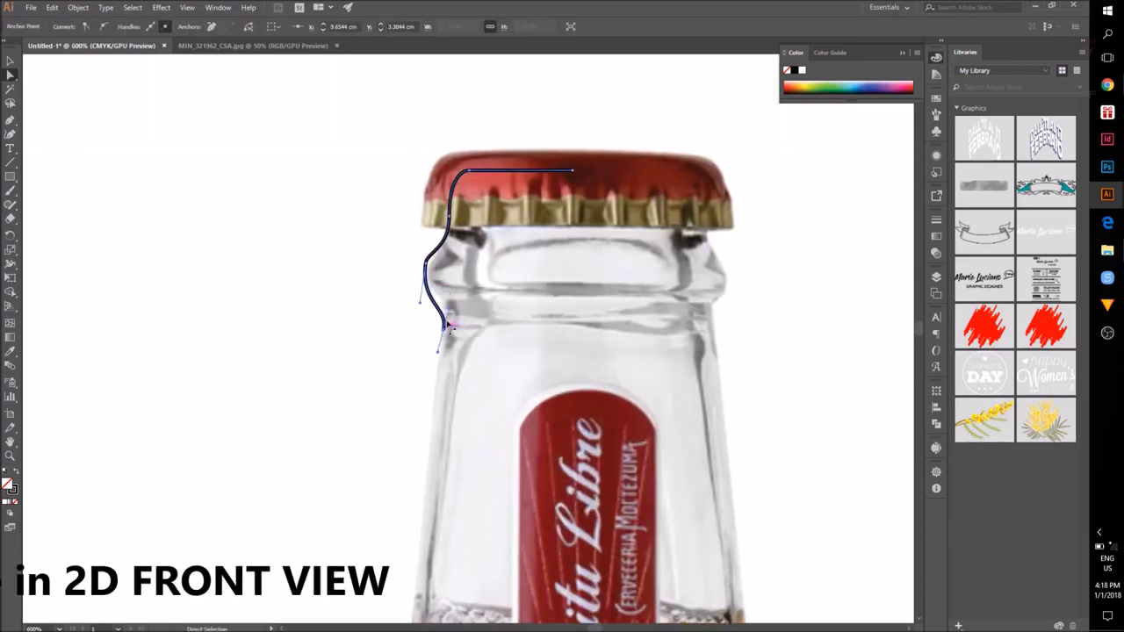
left_click_drag(448, 327, 449, 300)
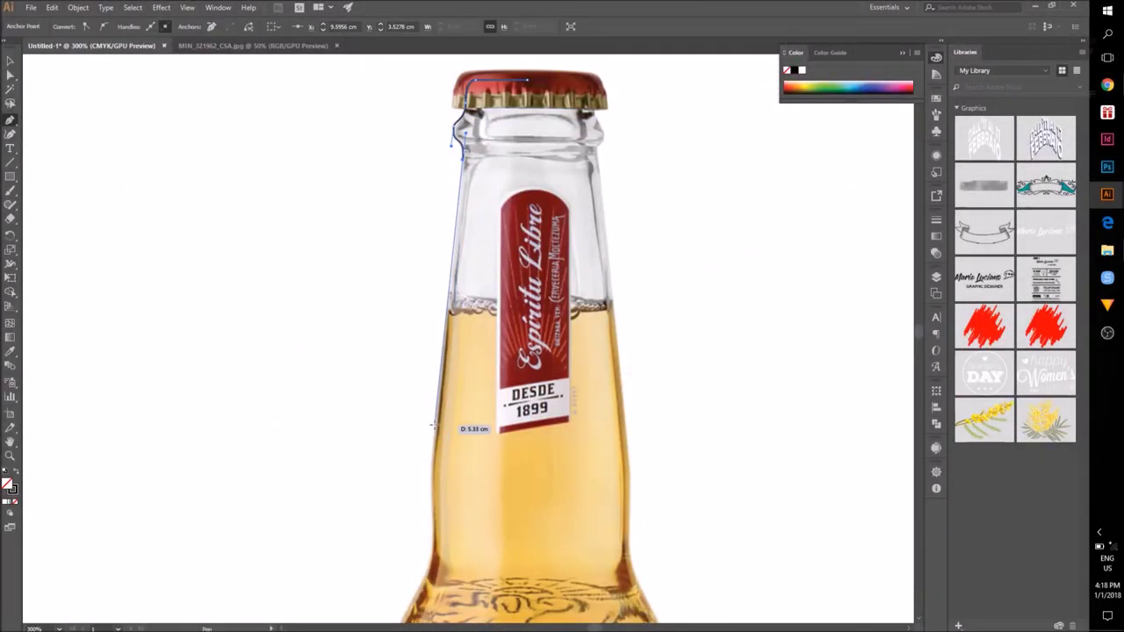
Step: Continue the Pen path down the bottle's left side and finish it with an upward curve for the concave base
scroll(431, 406, "down", 4)
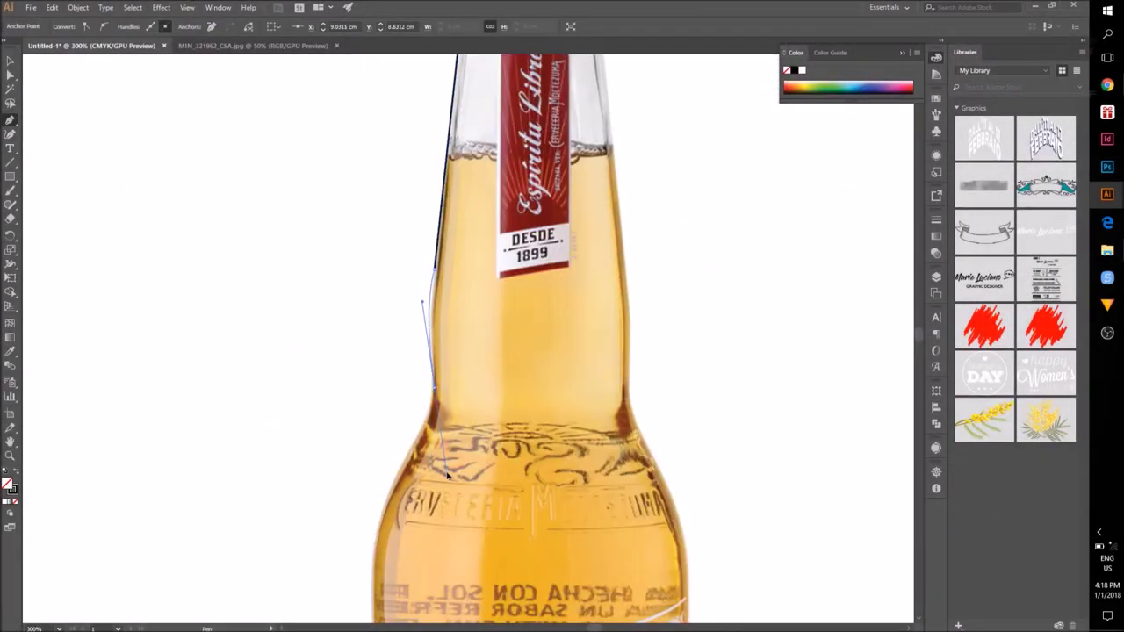
scroll(385, 501, "down", 8)
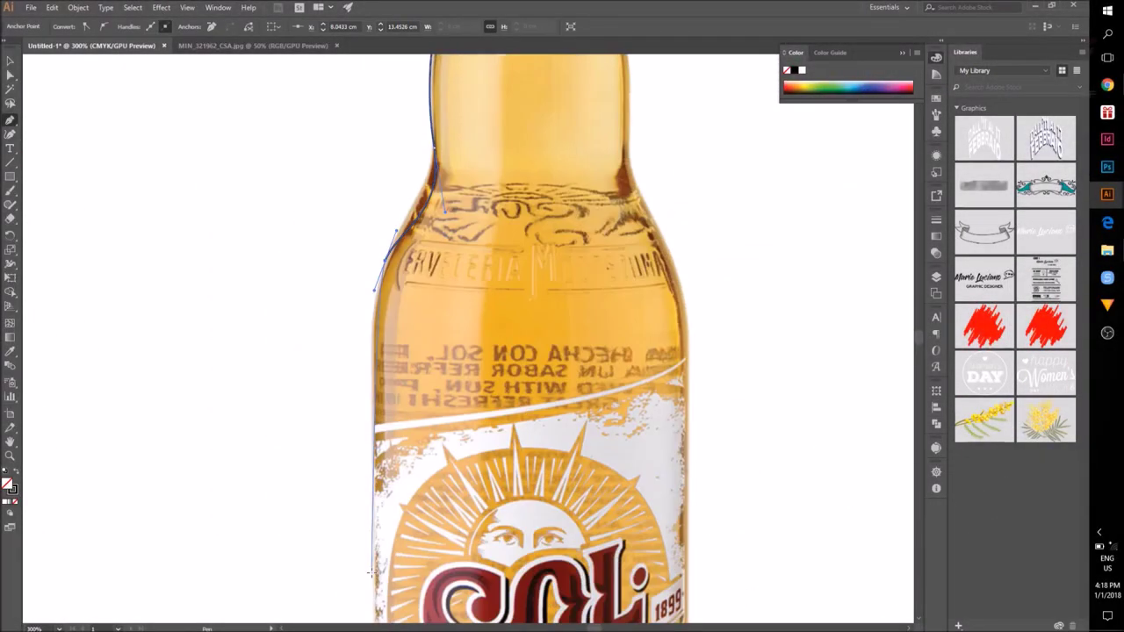
scroll(373, 569, "down", 5)
scroll(373, 569, "down", 4)
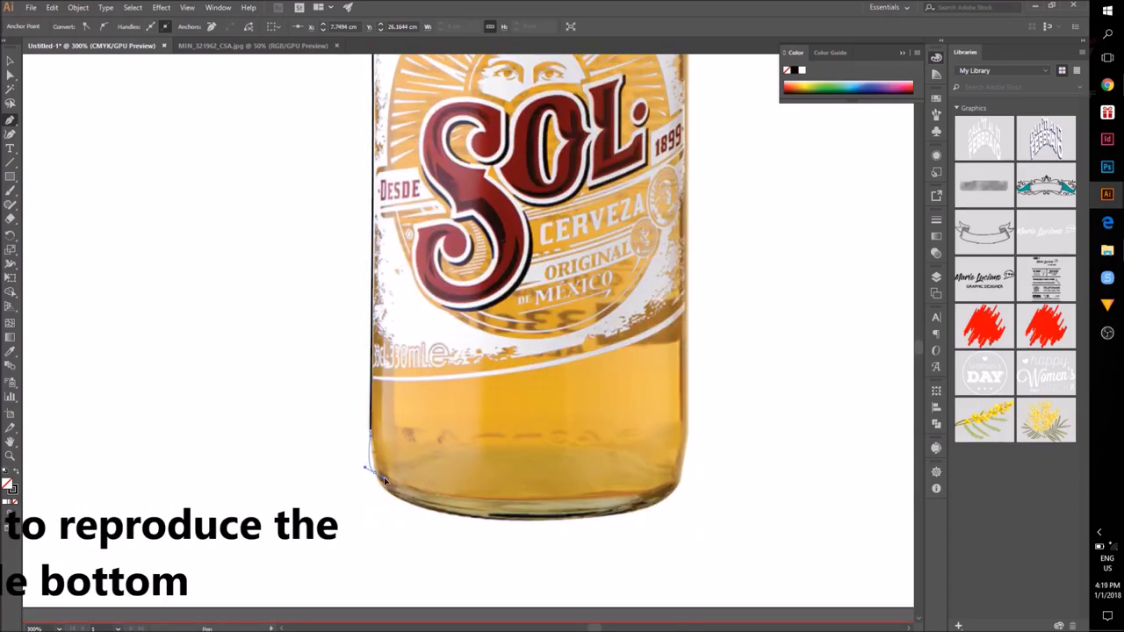
left_click_drag(373, 472, 518, 450)
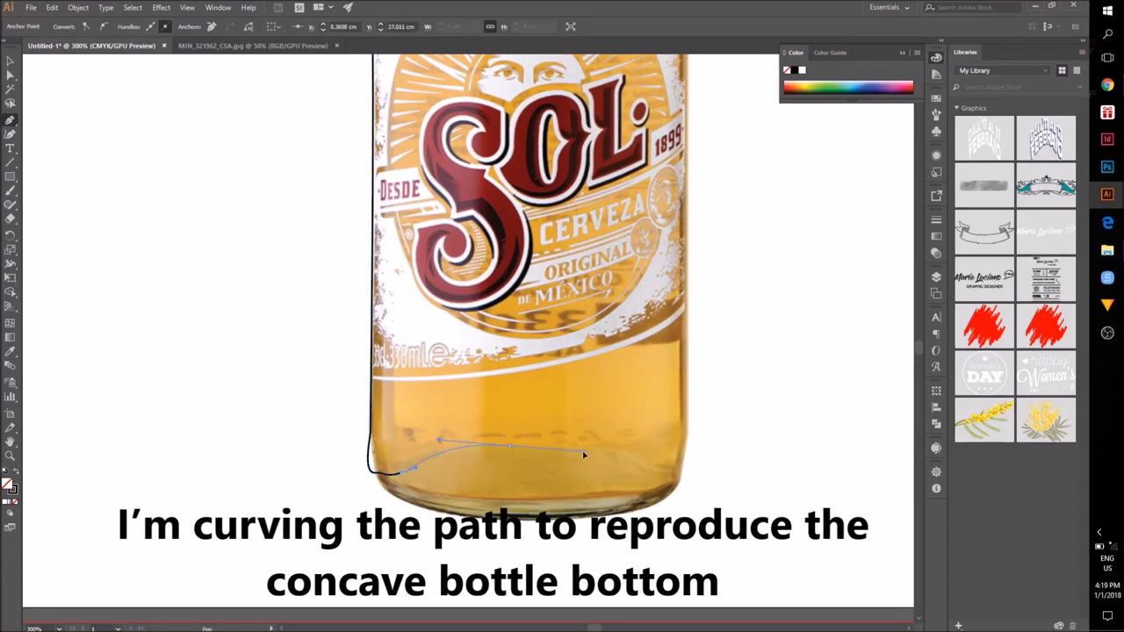
Step: Adjust the path's anchor points and handles along the neck and shoulder to fit the bottle's left edge
left_click(10, 76)
scroll(534, 375, "up", 15)
left_click_drag(534, 373, 526, 376)
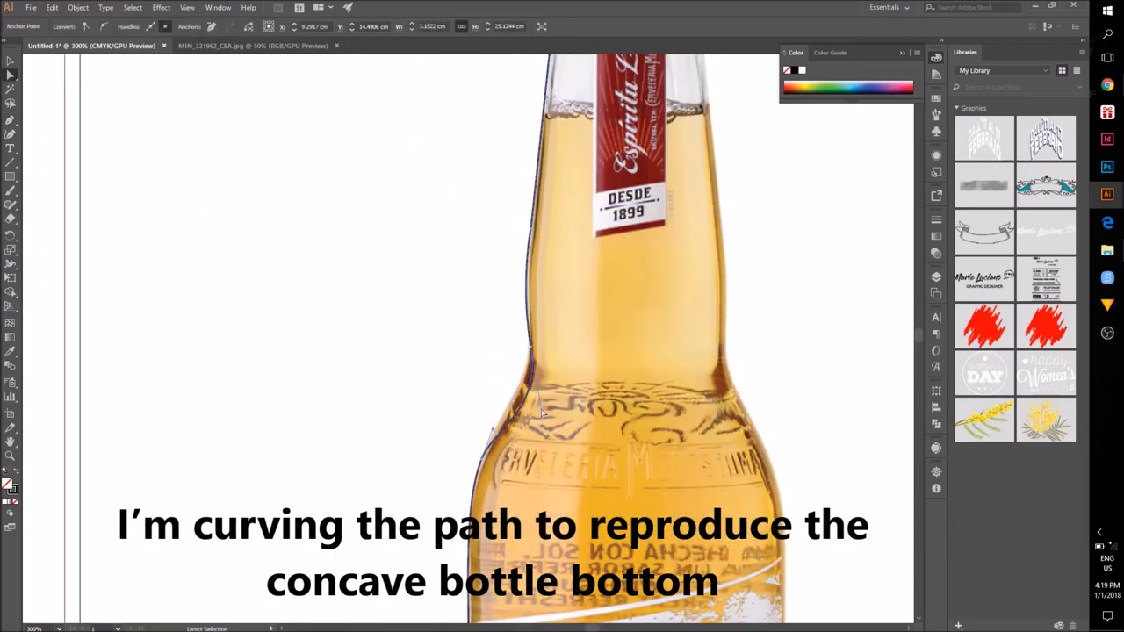
left_click_drag(527, 282, 530, 281)
left_click(510, 263)
left_click(531, 231)
left_click(559, 251)
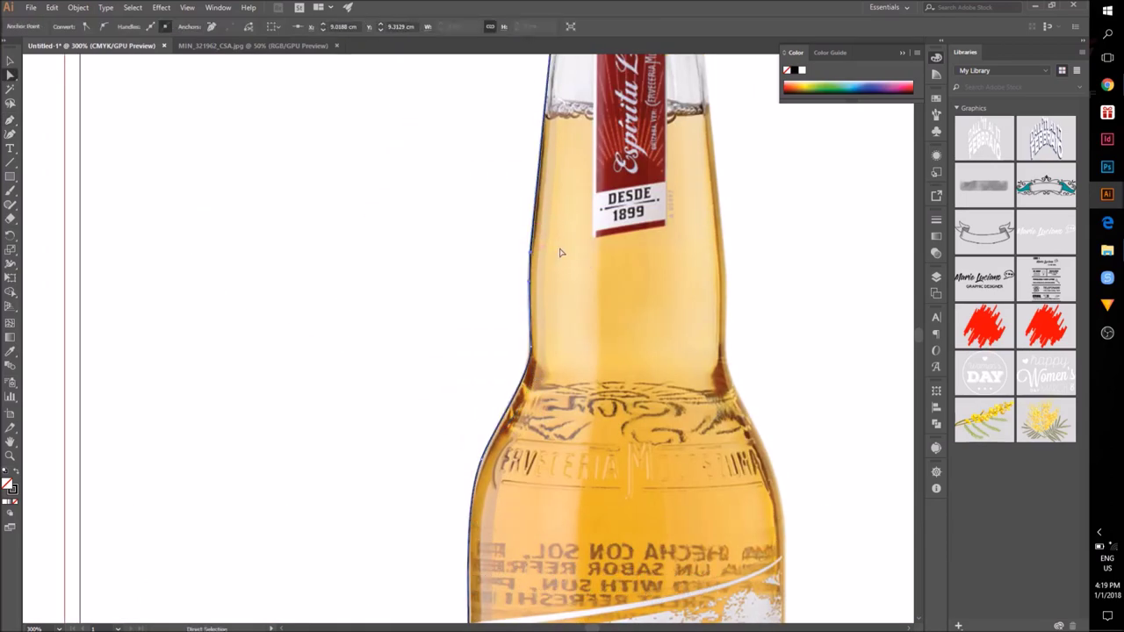
Step: Reshape the path's lower-left corner so its anchor points follow the rounded edge of the bottle's base
scroll(559, 253, "up", 4)
scroll(560, 253, "down", 15)
left_click_drag(516, 368, 526, 220)
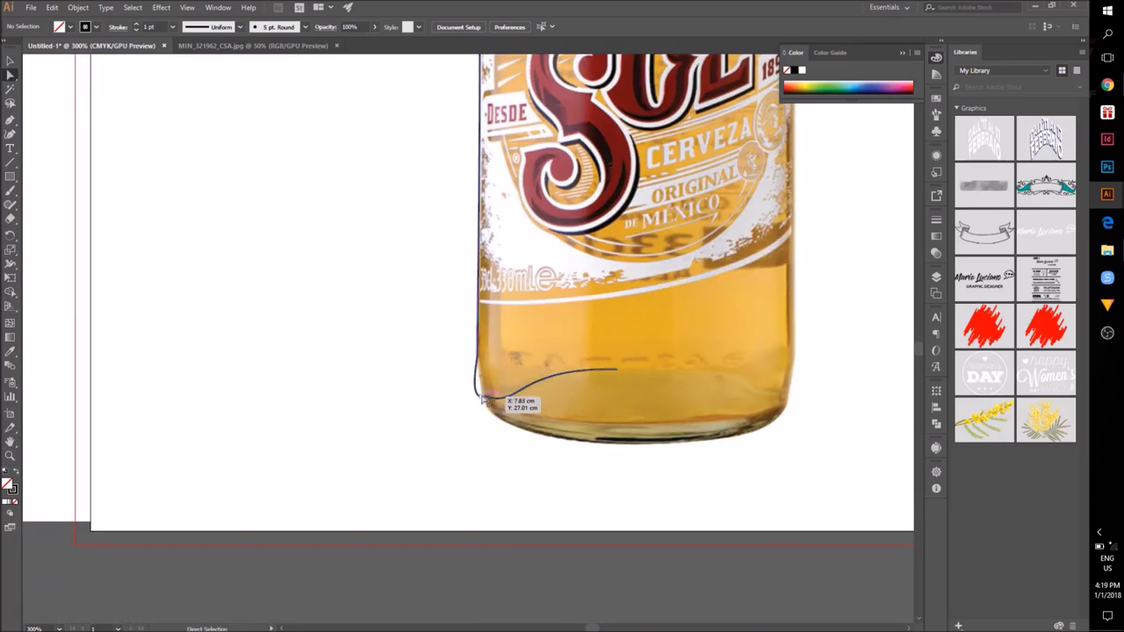
left_click_drag(483, 397, 519, 423)
left_click(523, 446)
left_click(491, 410)
left_click(491, 452)
scroll(491, 451, "up", 3)
left_click(501, 351)
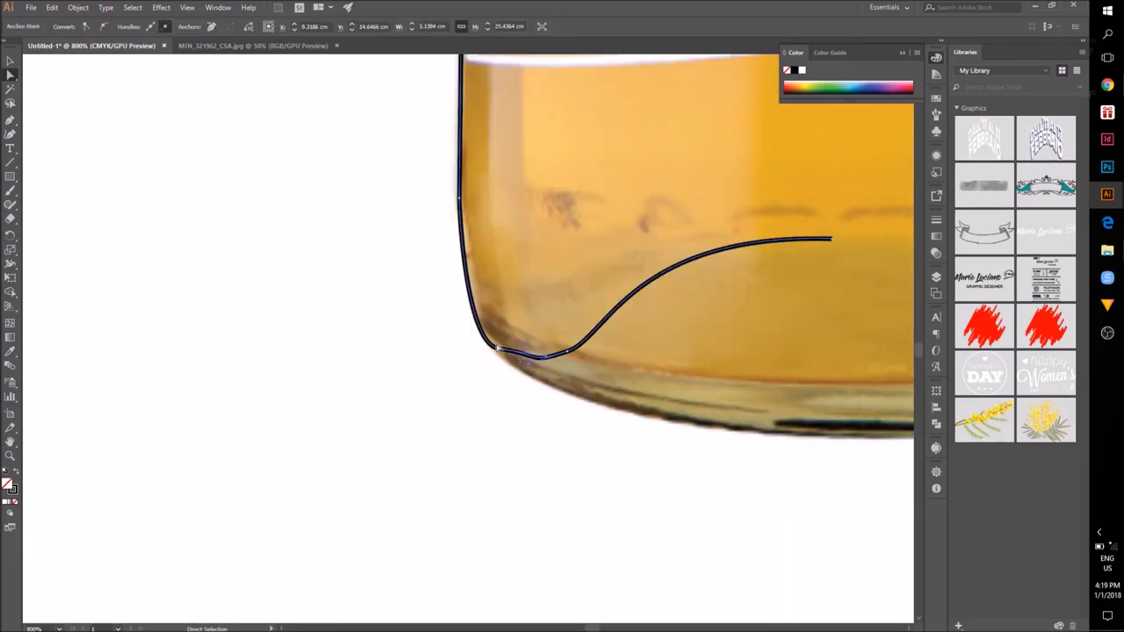
left_click(545, 358)
left_click_drag(545, 358, 586, 324)
Step: Smooth the concave base curve by adjusting the handles of the path's inner end point
left_click(516, 395)
scroll(515, 395, "down", 6)
scroll(540, 377, "up", 4)
left_click(554, 394)
scroll(554, 395, "down", 3)
scroll(553, 394, "up", 1)
scroll(555, 389, "up", 2)
left_click(581, 328)
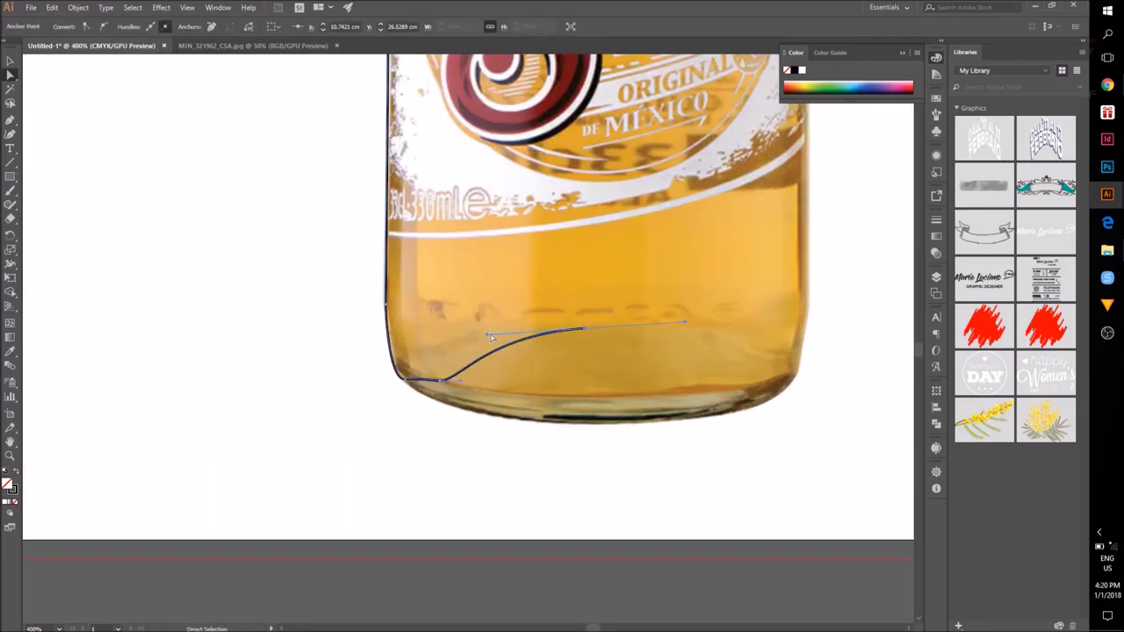
left_click(517, 428)
Step: Trace the left half of the bottle cap with the Pen tool from its top centre to its lower-left edge
scroll(517, 429, "down", 3)
left_click(545, 388)
scroll(546, 391, "up", 3)
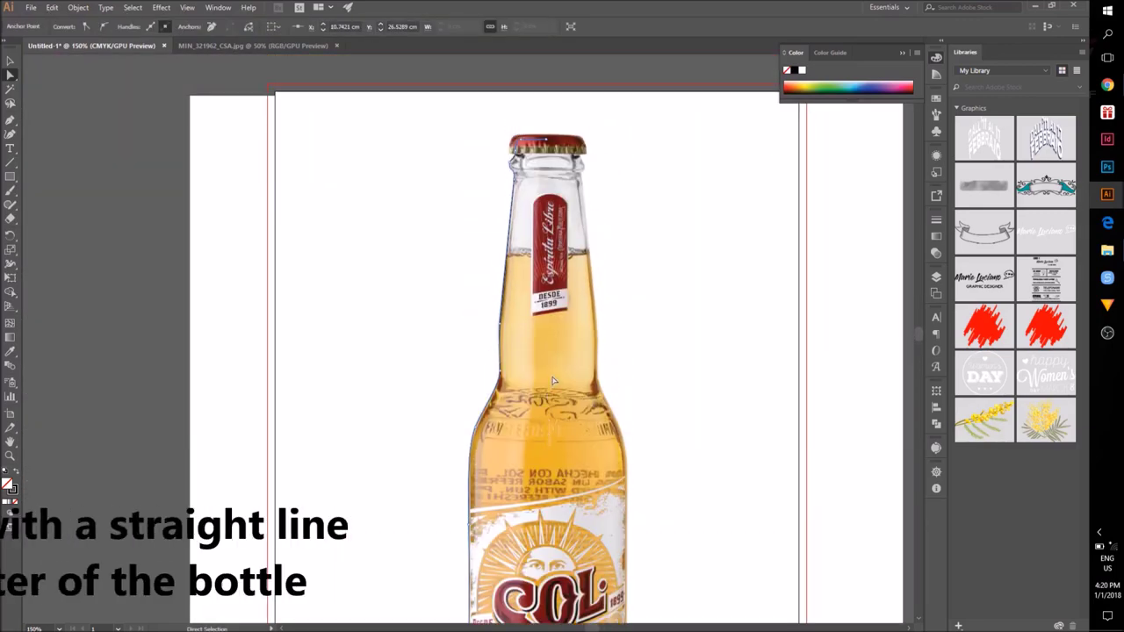
scroll(633, 121, "up", 4)
left_click_drag(156, 219, 446, 233)
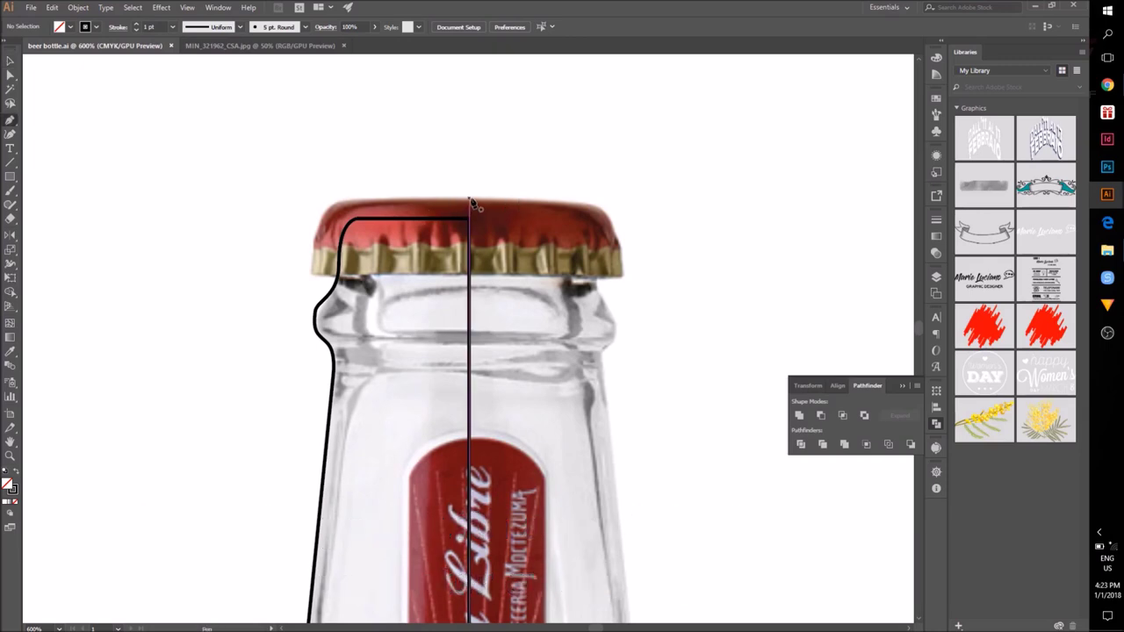
left_click(470, 202)
left_click_drag(323, 197, 318, 252)
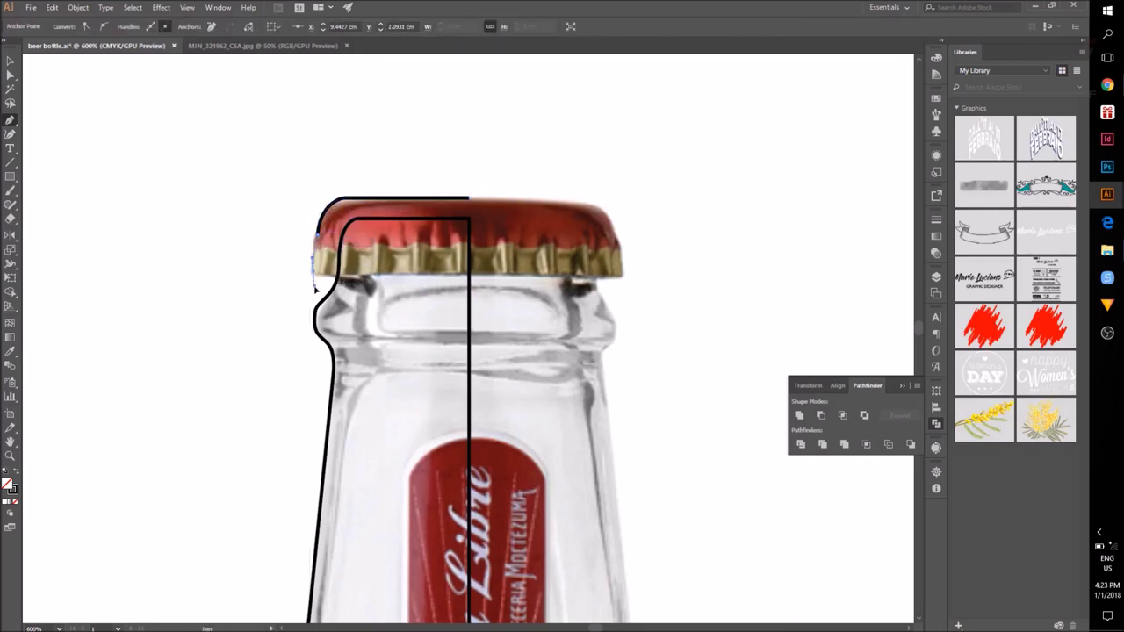
left_click_drag(315, 289, 314, 284)
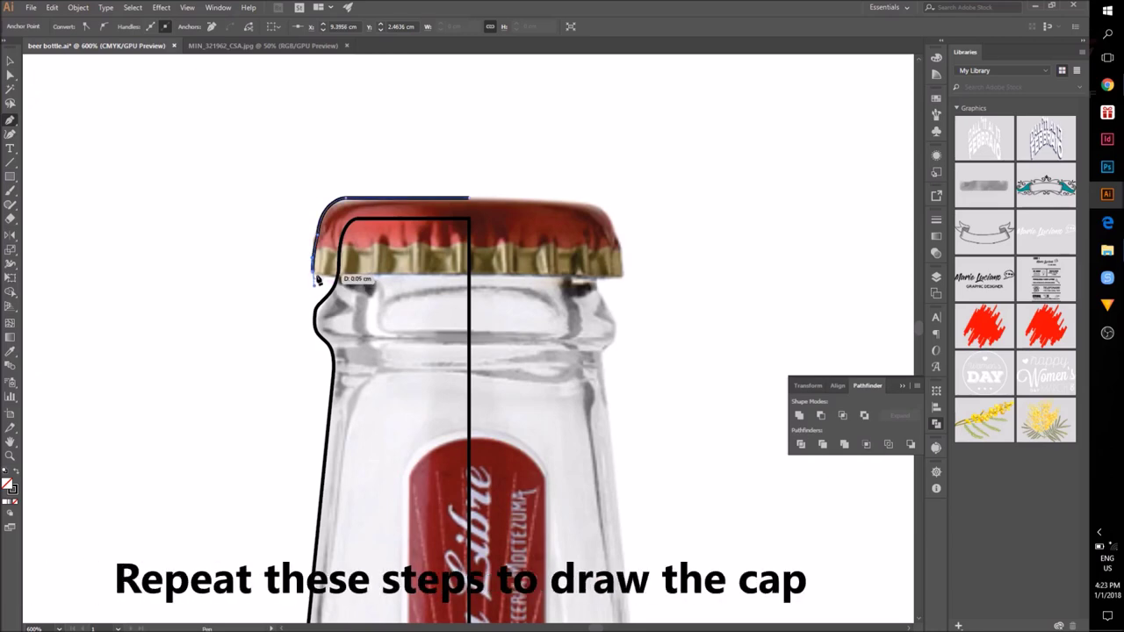
left_click(470, 276, "alt")
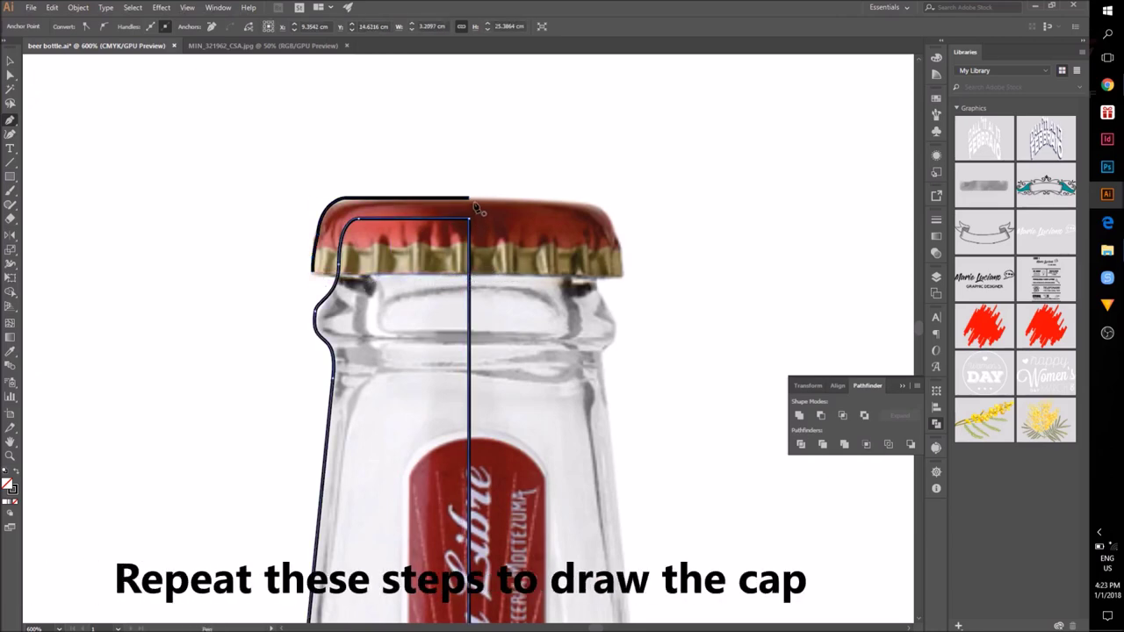
left_click(470, 273)
key("ctrl+z")
left_click(483, 279)
key("ctrl+z")
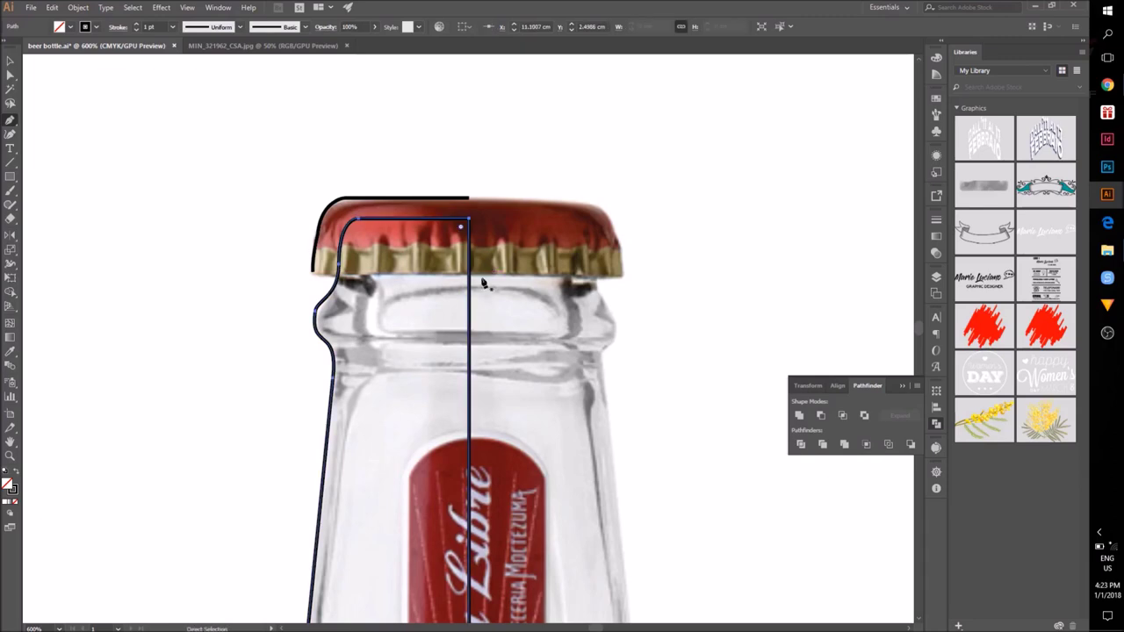
Step: Close the cap outline with a straight lower edge to the bottle's centre line and a vertical line to its starting point
left_click(468, 278)
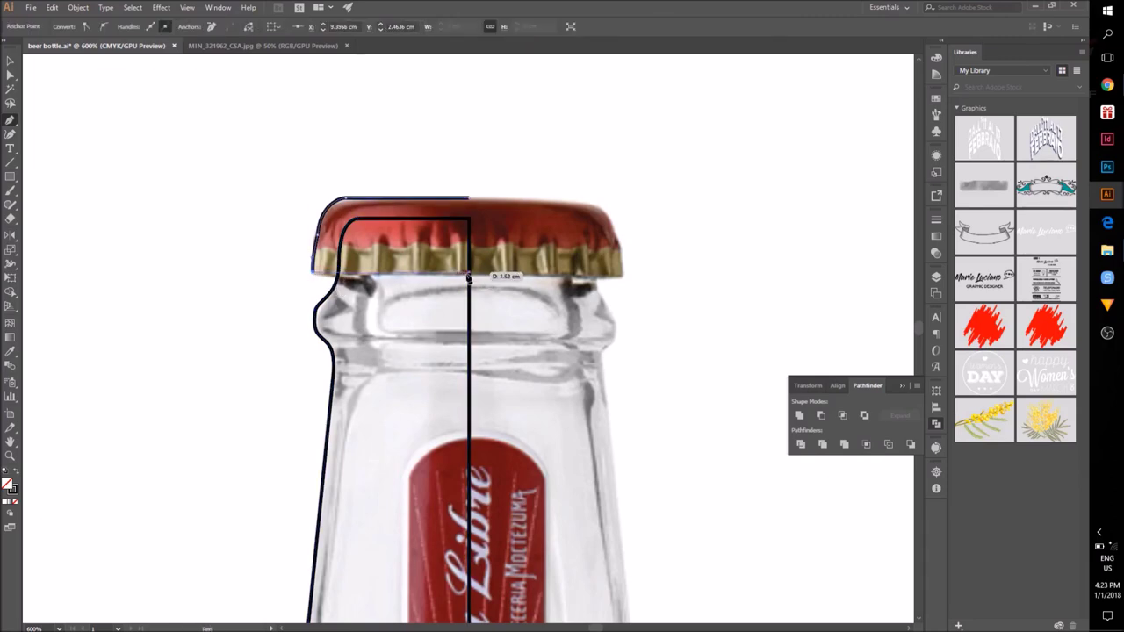
left_click(469, 199)
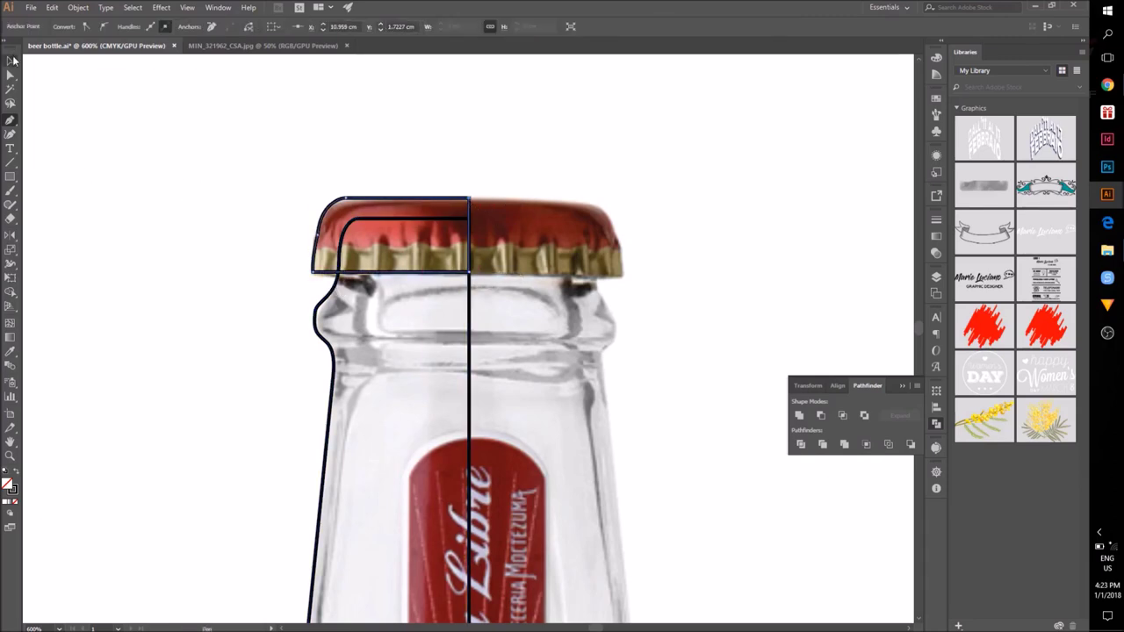
left_click(11, 60)
left_click(450, 314)
Step: Select the bottle and cap outlines and place a copy of both on the empty canvas left of the artboard
scroll(451, 308, "down", 4)
left_click_drag(503, 353, 519, 196)
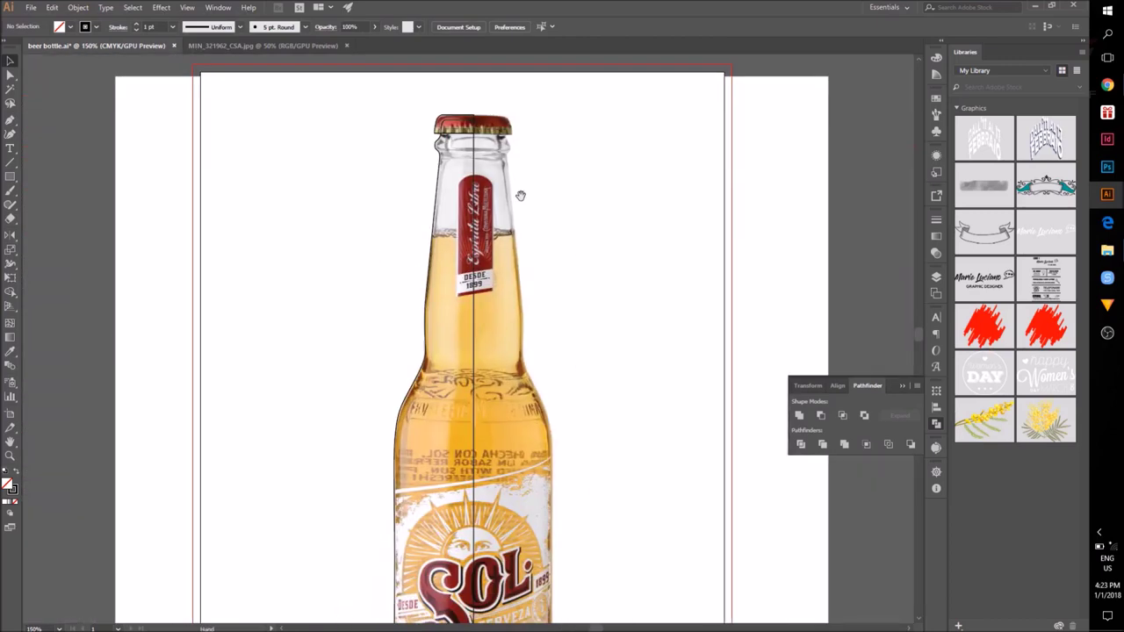
scroll(520, 209, "down", 3)
left_click(505, 316)
left_click_drag(570, 446, 569, 446)
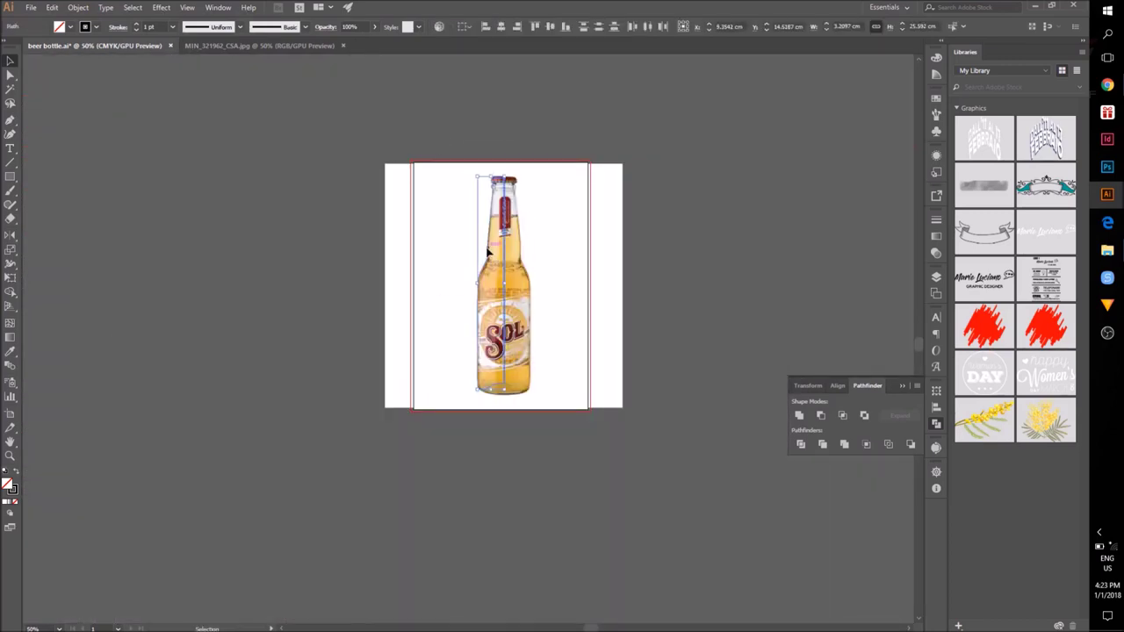
left_click_drag(488, 252, 310, 252)
left_click(484, 402)
Step: Set the cap and bottle outlines over the photo to a white fill with no stroke
scroll(484, 402, "up", 3)
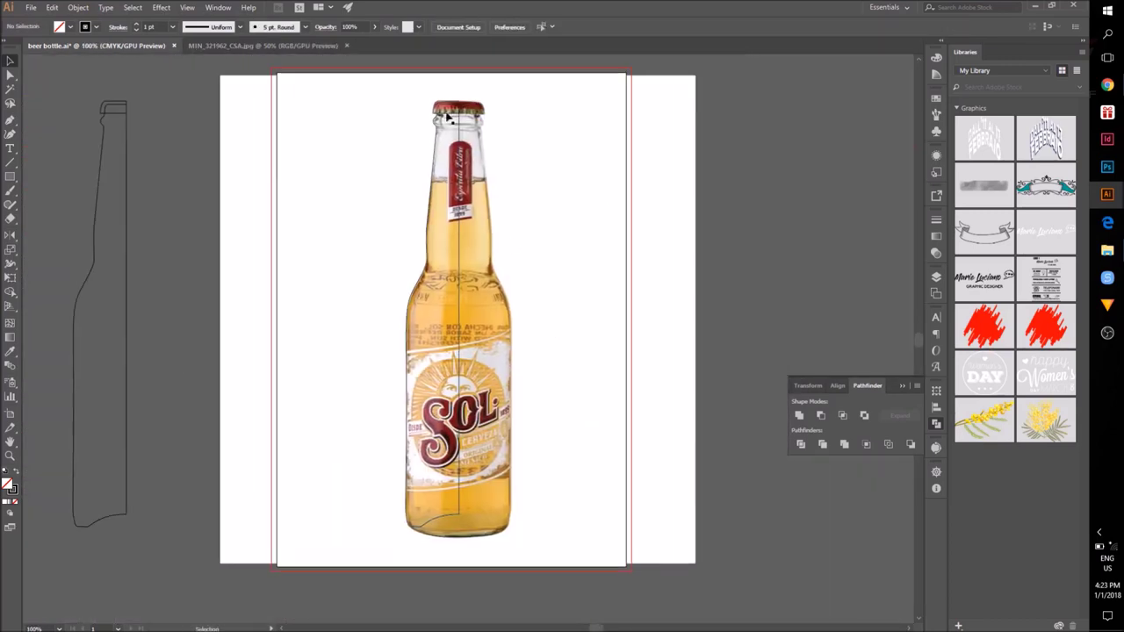
left_click_drag(447, 115, 141, 450)
left_click(4, 472)
Step: Fill the half-bottle shape over the photo with grey
left_click(428, 338)
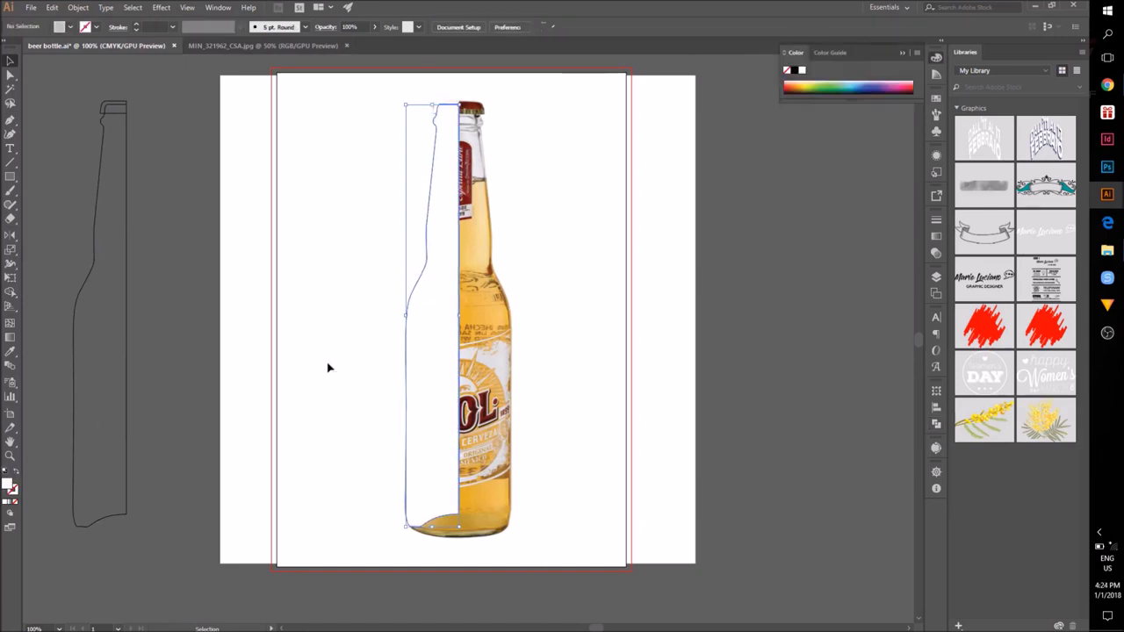
double_click(7, 485)
left_click(564, 165)
left_click(841, 123)
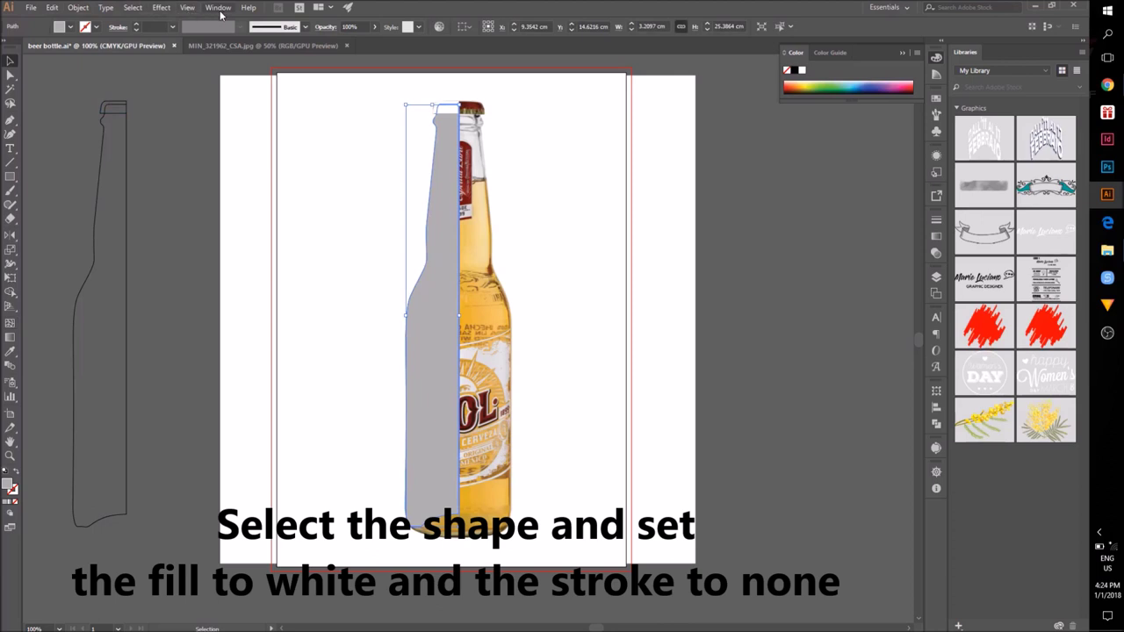
Step: Set up a previewed 3D Revolve of the half-bottle shape from its right edge
left_click(161, 7)
mouse_move(229, 74)
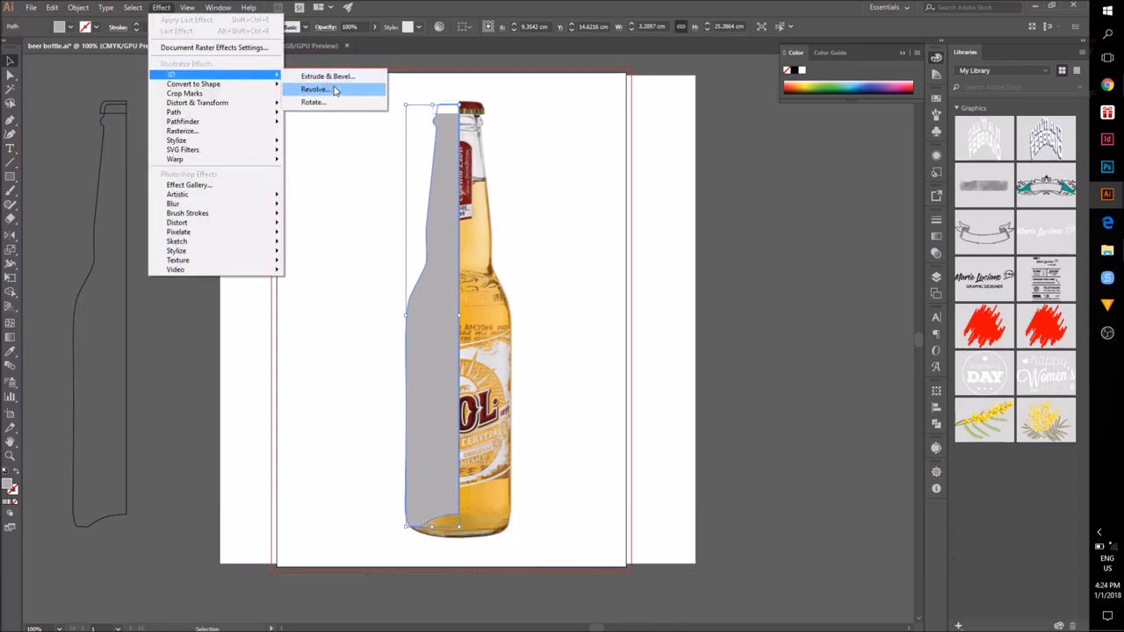
left_click(334, 91)
left_click_drag(457, 220, 735, 106)
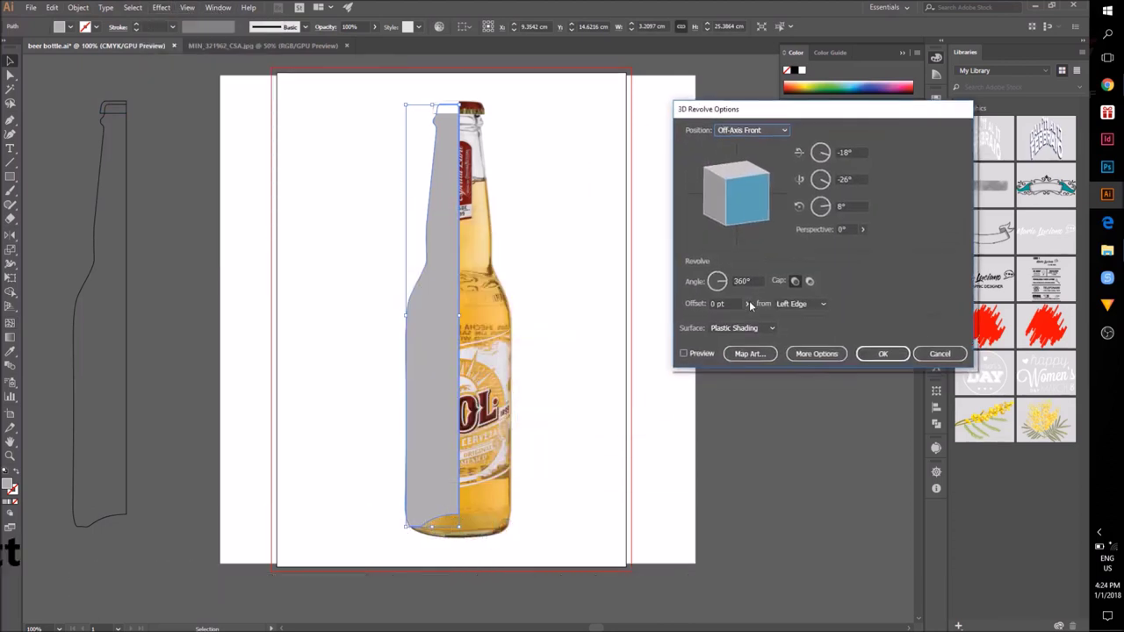
left_click(683, 354)
left_click(809, 304)
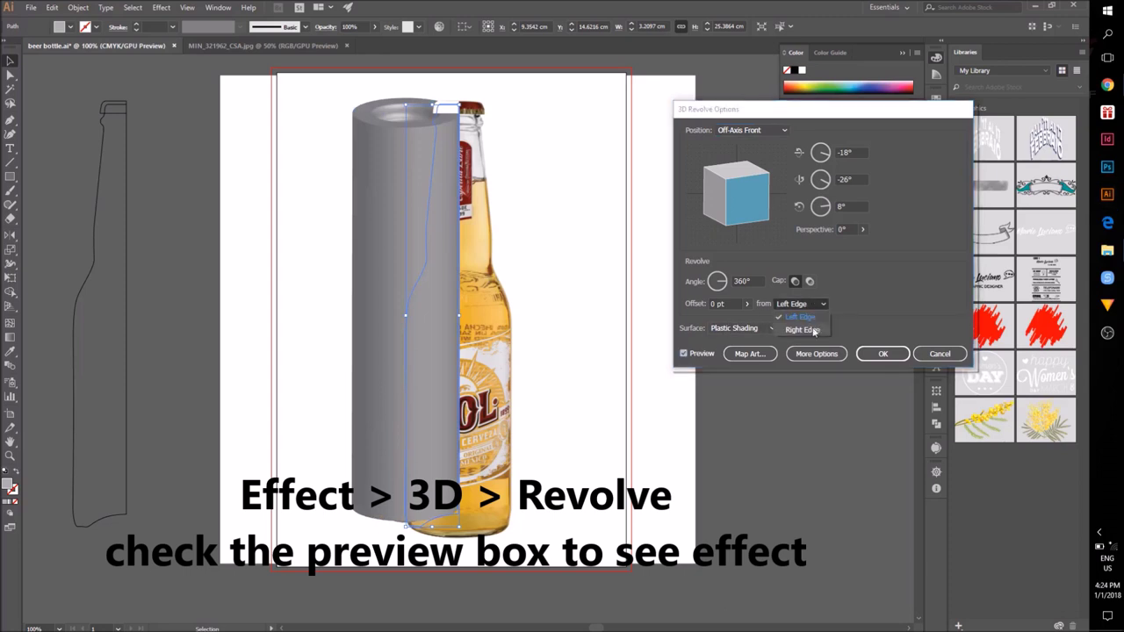
left_click(795, 329)
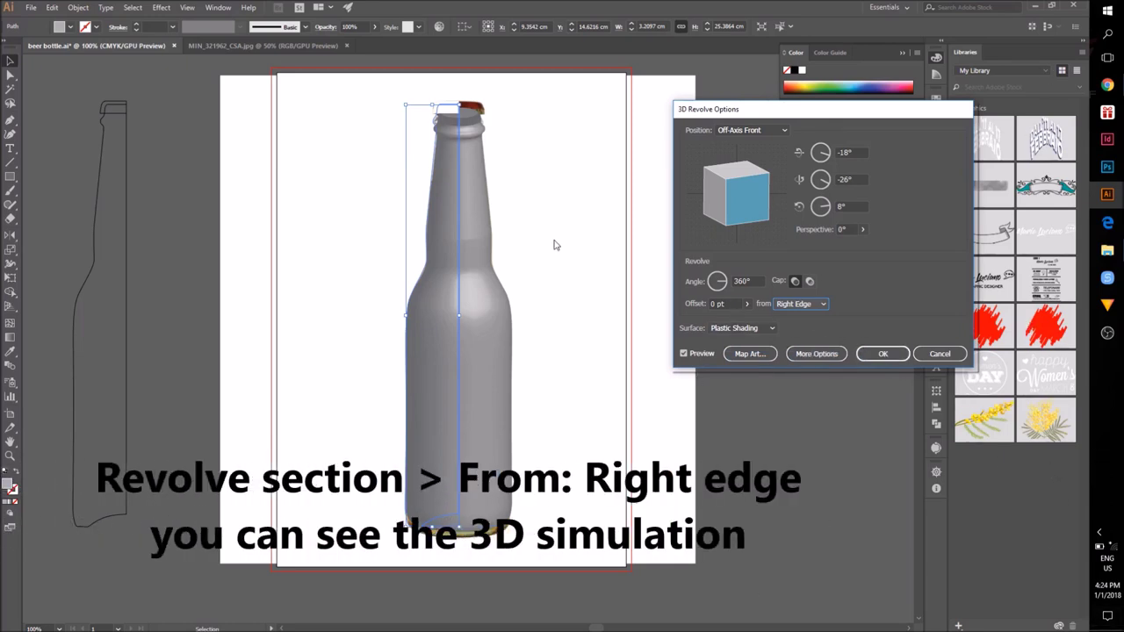
Step: Rotate the revolved bottle to inspect it, return its position to Off-Axis Front, and cancel the effect
left_click_drag(736, 175, 770, 160)
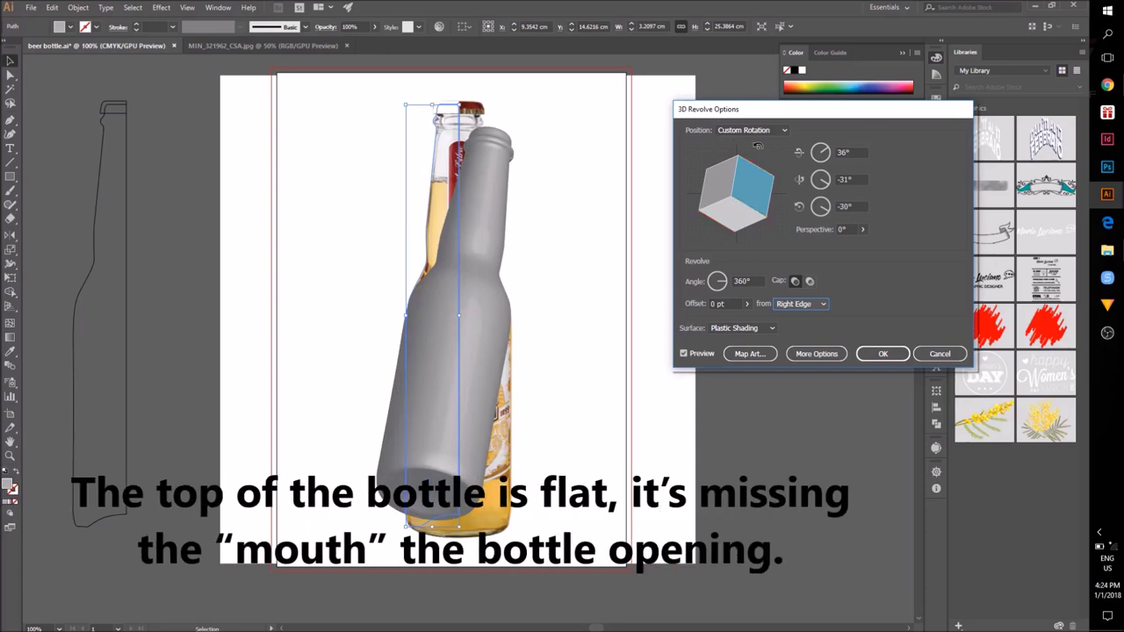
left_click(754, 130)
left_click(746, 239)
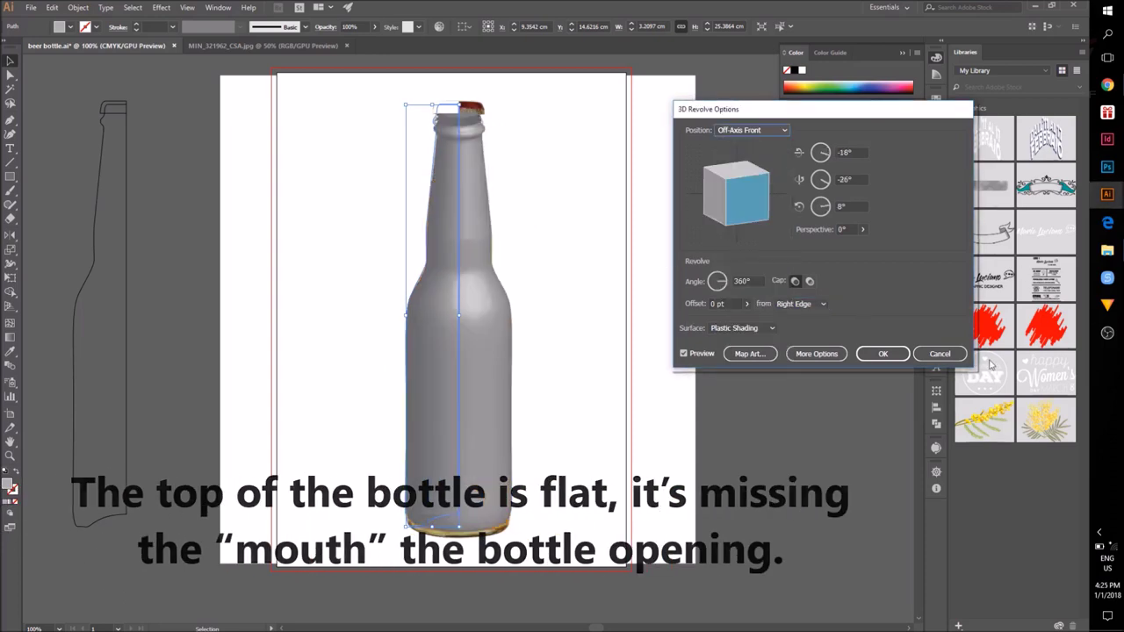
left_click(940, 353)
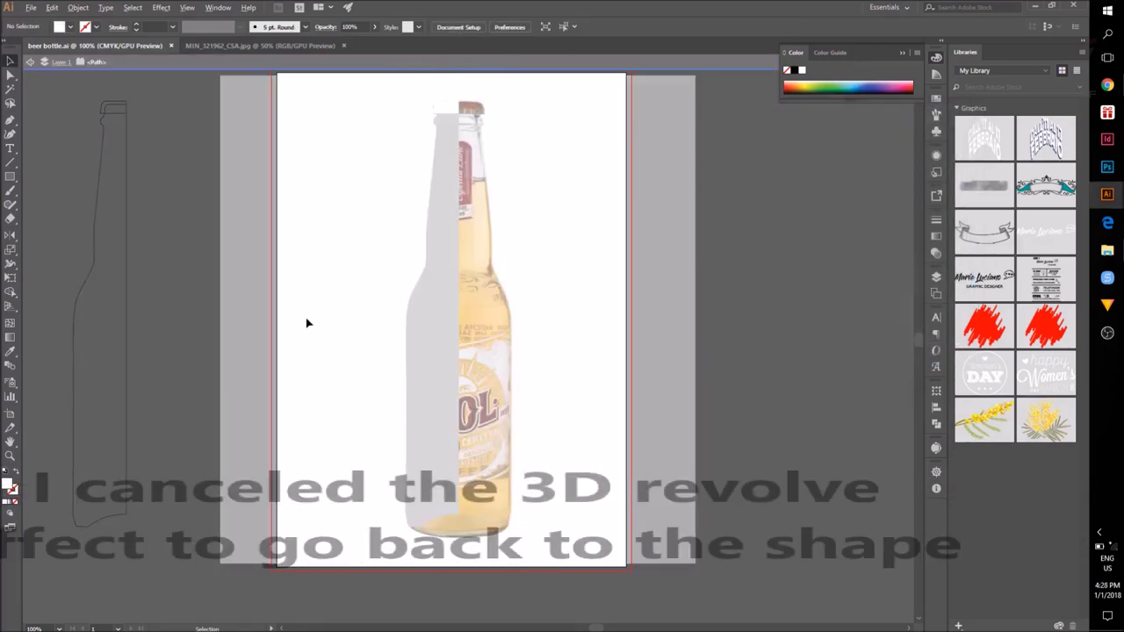
Step: Move the white cap shape straight up about 0.91 cm, clear of the bottle neck, and leave isolation mode
scroll(452, 231, "up", 5)
left_click(488, 220)
left_click_drag(488, 220, 497, 156)
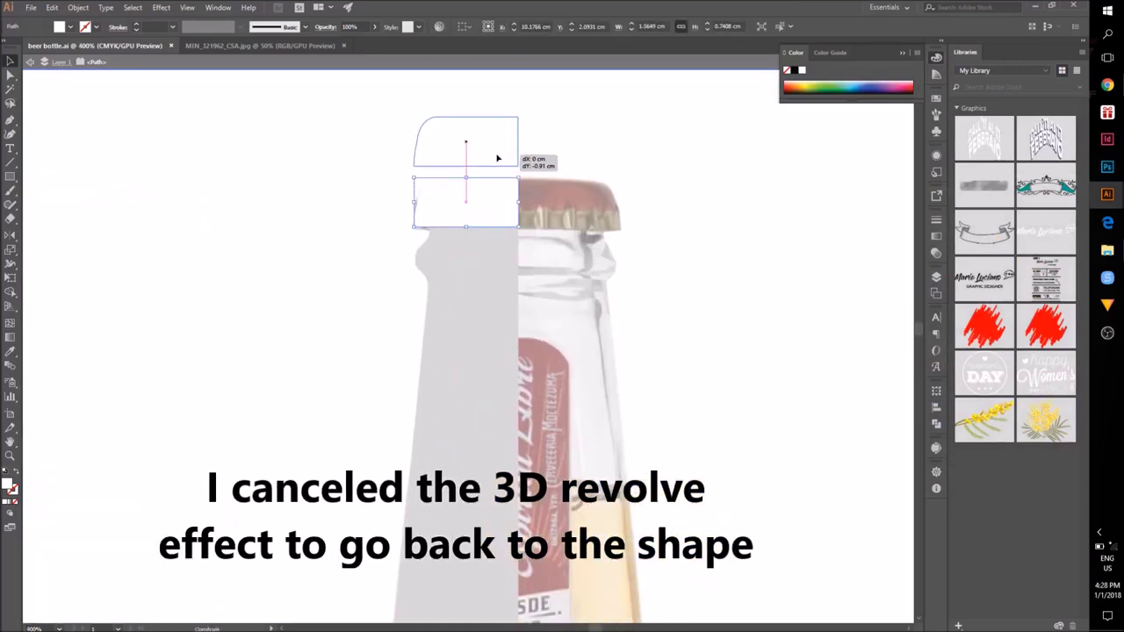
key("Delete")
double_click(675, 427)
Step: Swap the half-bottle shape's fill and stroke, giving it a grey outline and no fill
left_click(467, 438)
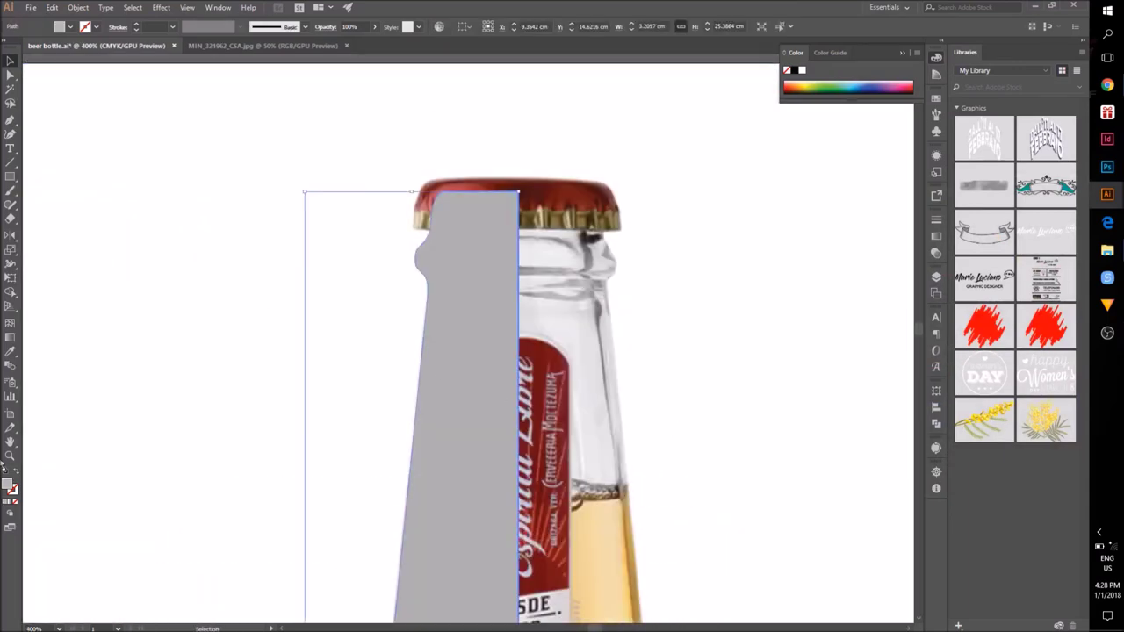
left_click(15, 473)
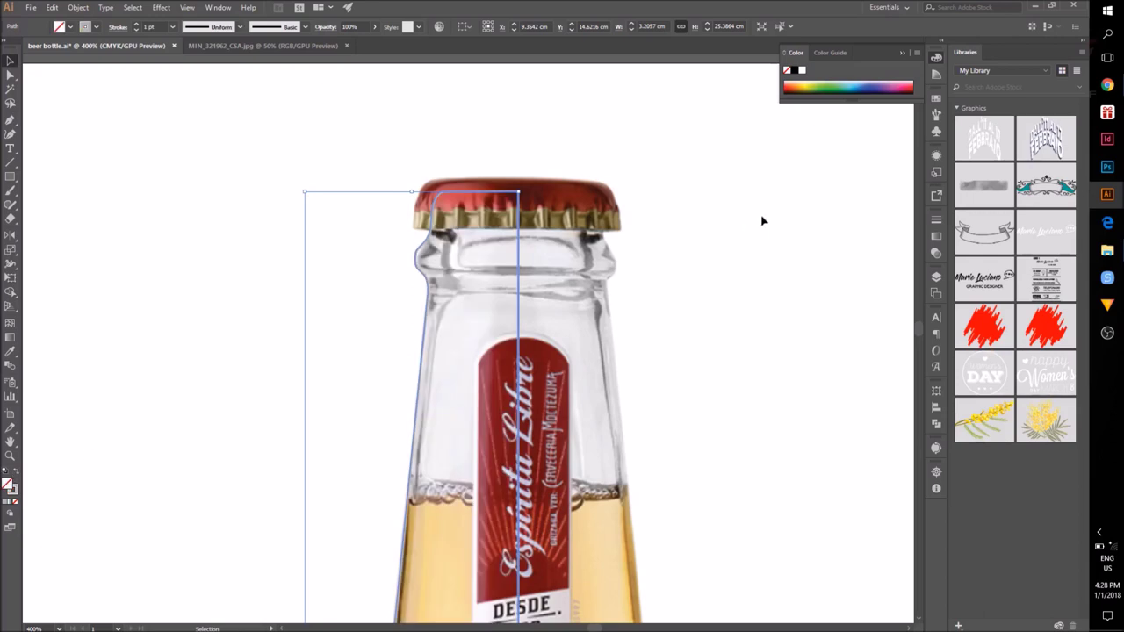
left_click(763, 218)
left_click(494, 191)
Step: Draw a closed Pen shape inside the bottle neck that follows the lip's inner contour and extends above the rim and past the centre line
key("p")
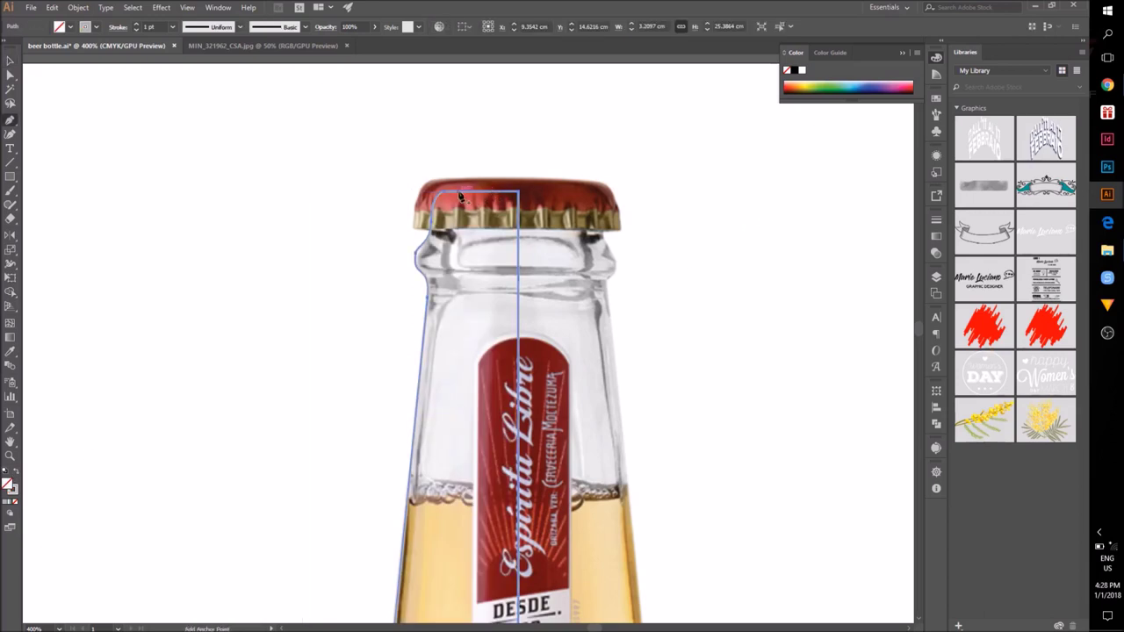
left_click(430, 378)
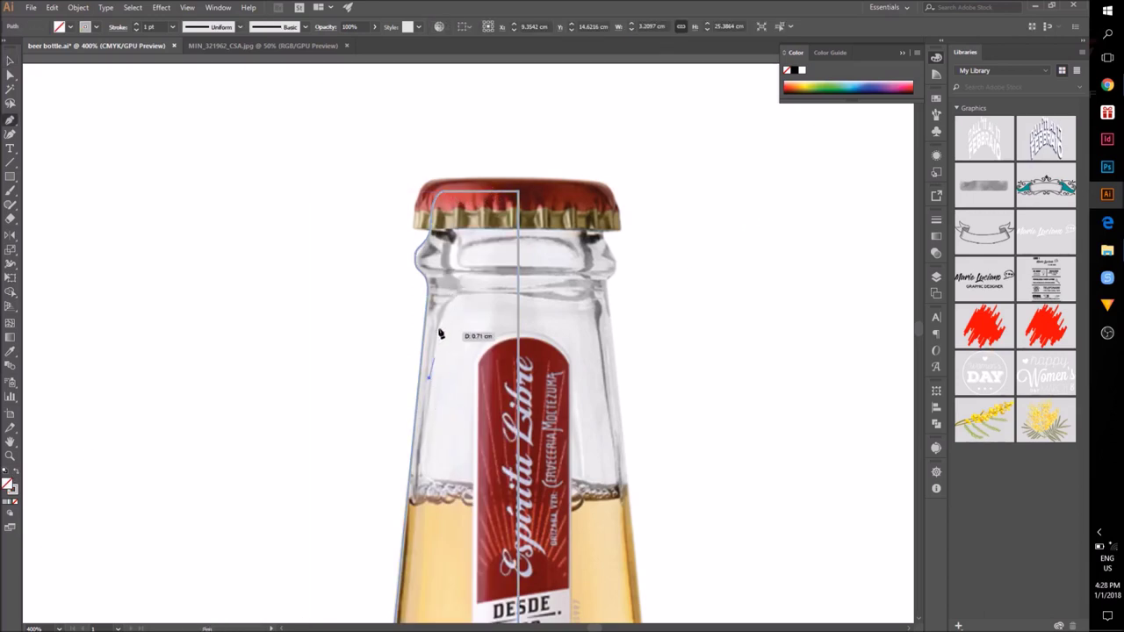
left_click(443, 281)
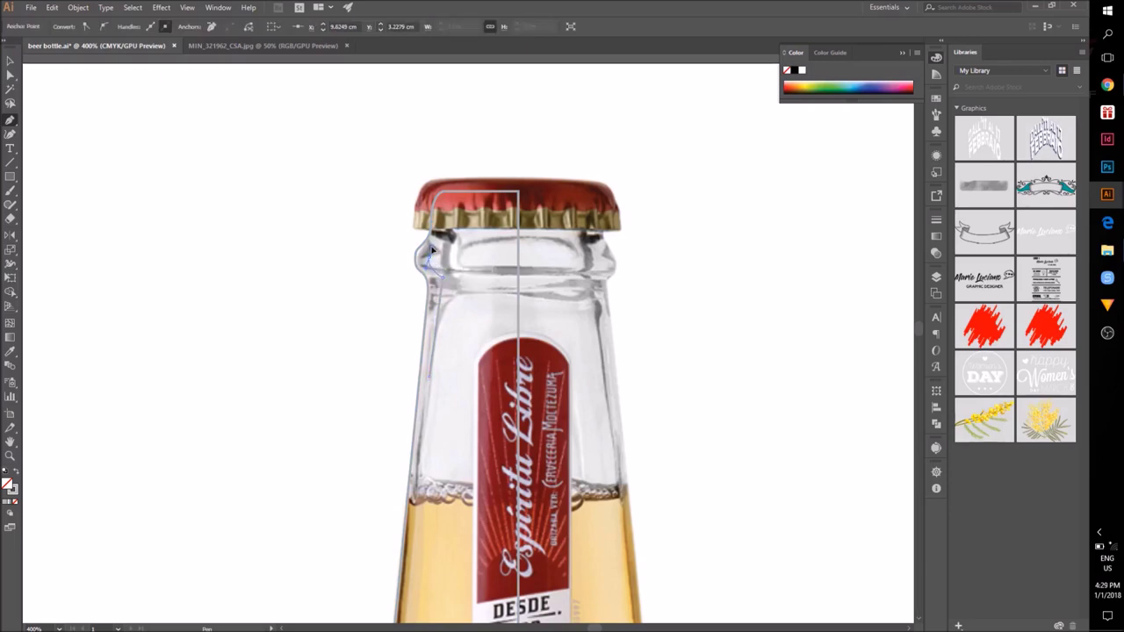
left_click(430, 250)
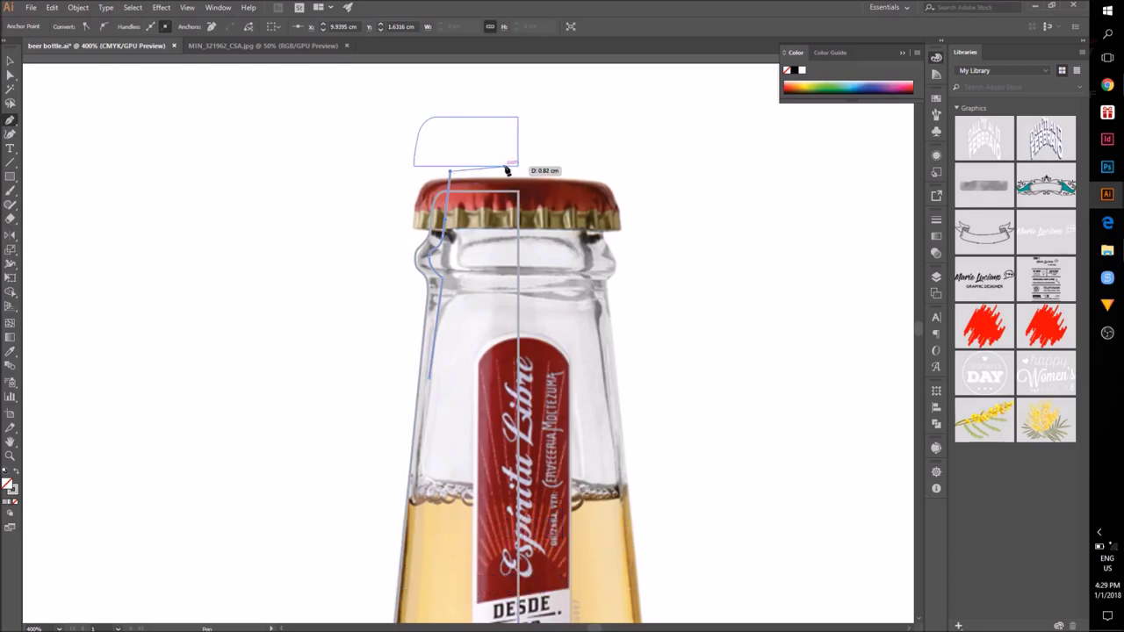
left_click(511, 173)
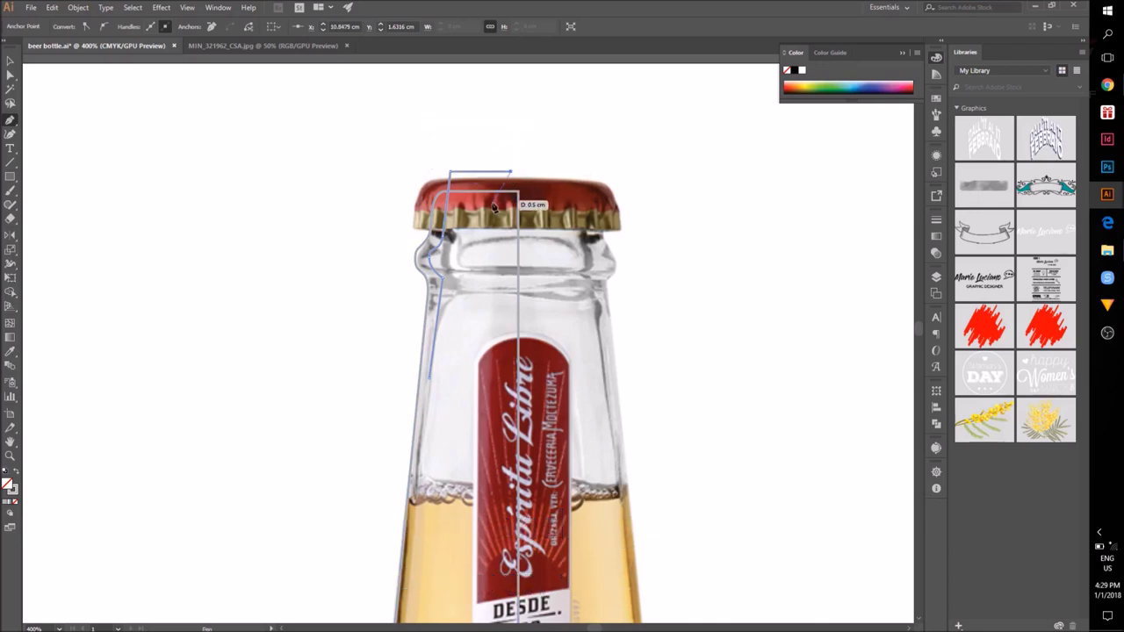
left_click(577, 172)
left_click(557, 383)
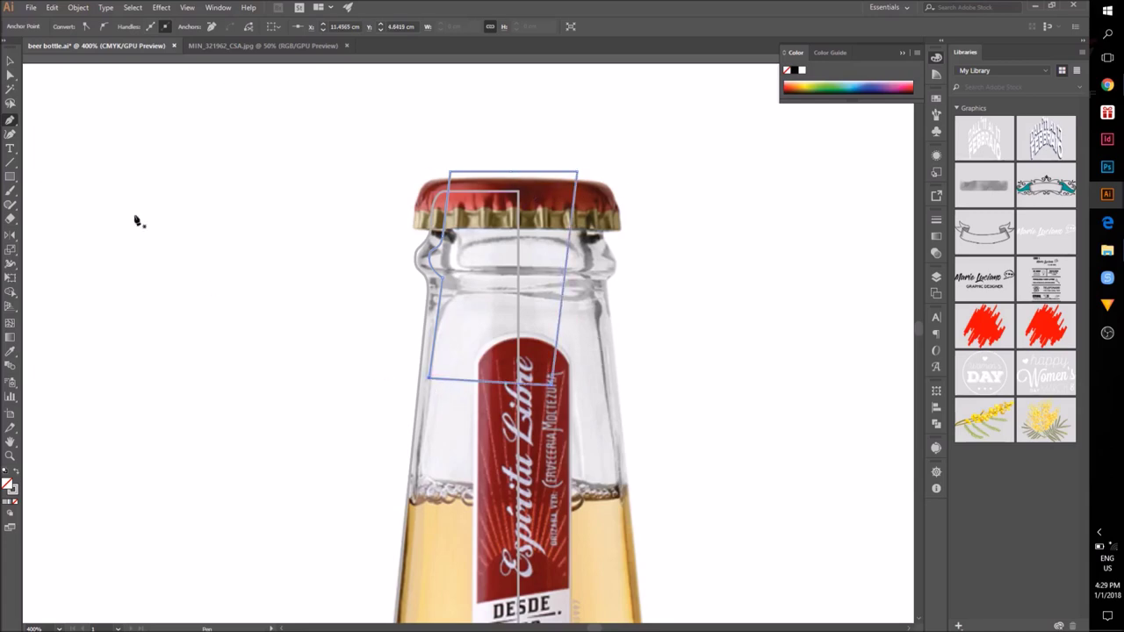
Step: Adjust the neck cut-out's upper anchor point and round its corners beside the lip, the lower one to about 0.13 cm
left_click(9, 76)
left_click(246, 193)
scroll(489, 338, "up", 2)
left_click_drag(488, 339, 522, 423)
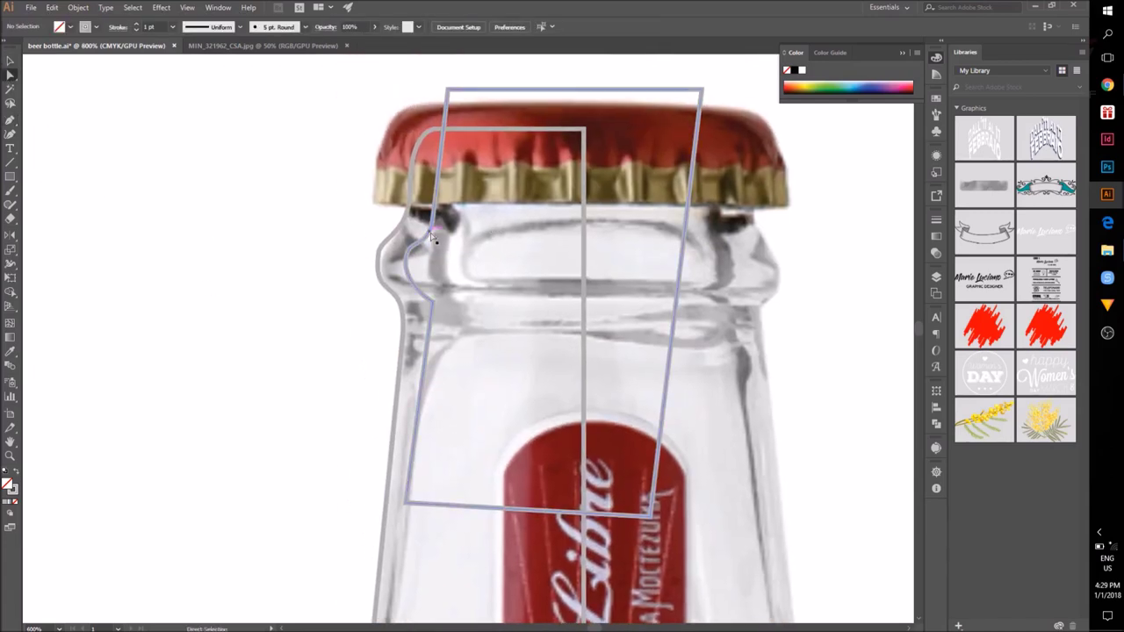
left_click(432, 237)
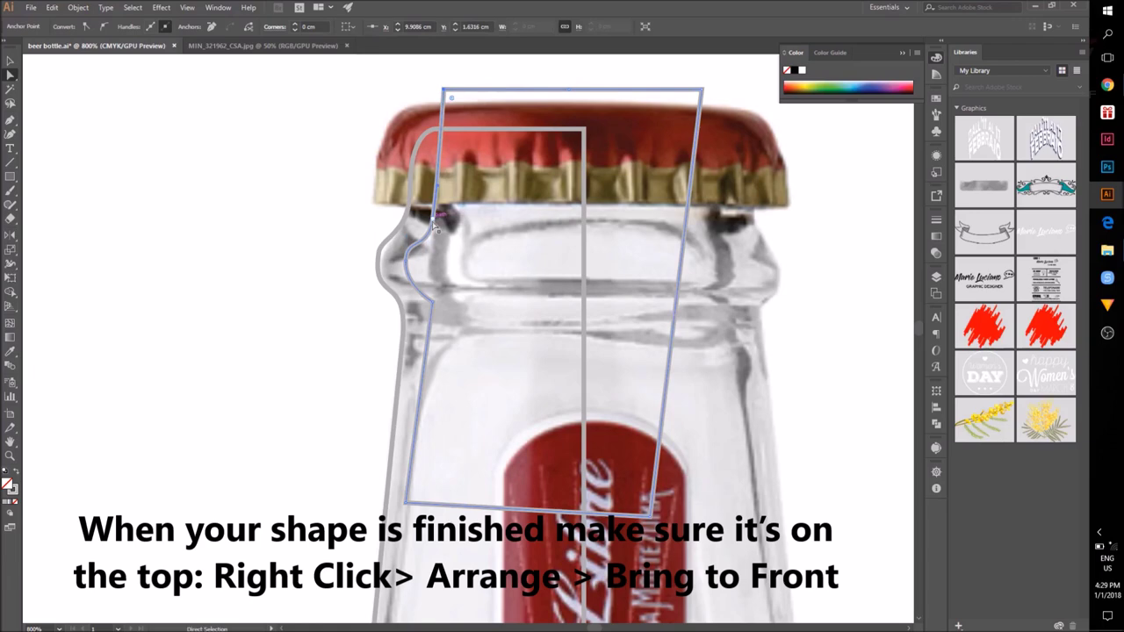
left_click_drag(436, 227, 429, 293)
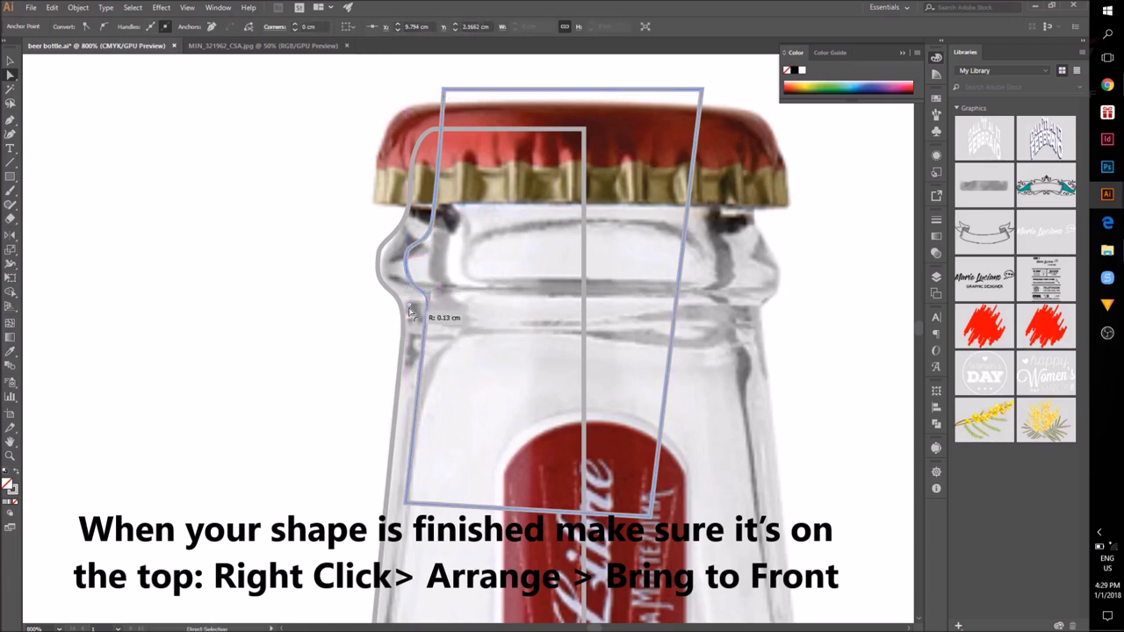
left_click(492, 388)
Step: Subtract the neck cut-out from the half-bottle outline with the Minus Front shape mode
scroll(488, 387, "down", 2)
left_click(468, 253)
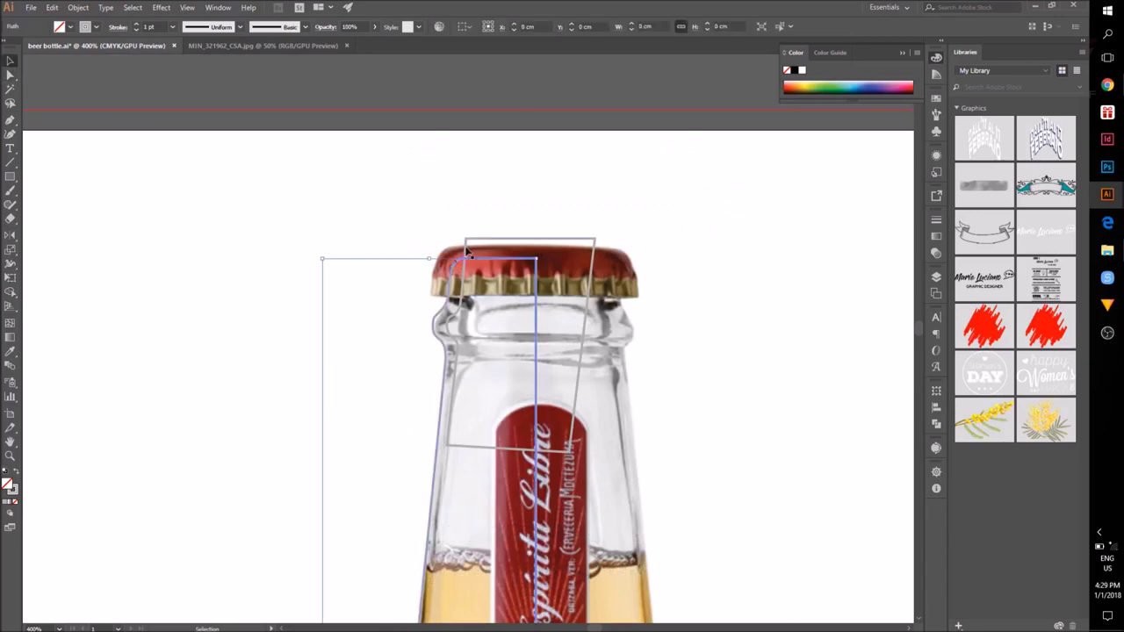
left_click(464, 252, "shift")
left_click(937, 424)
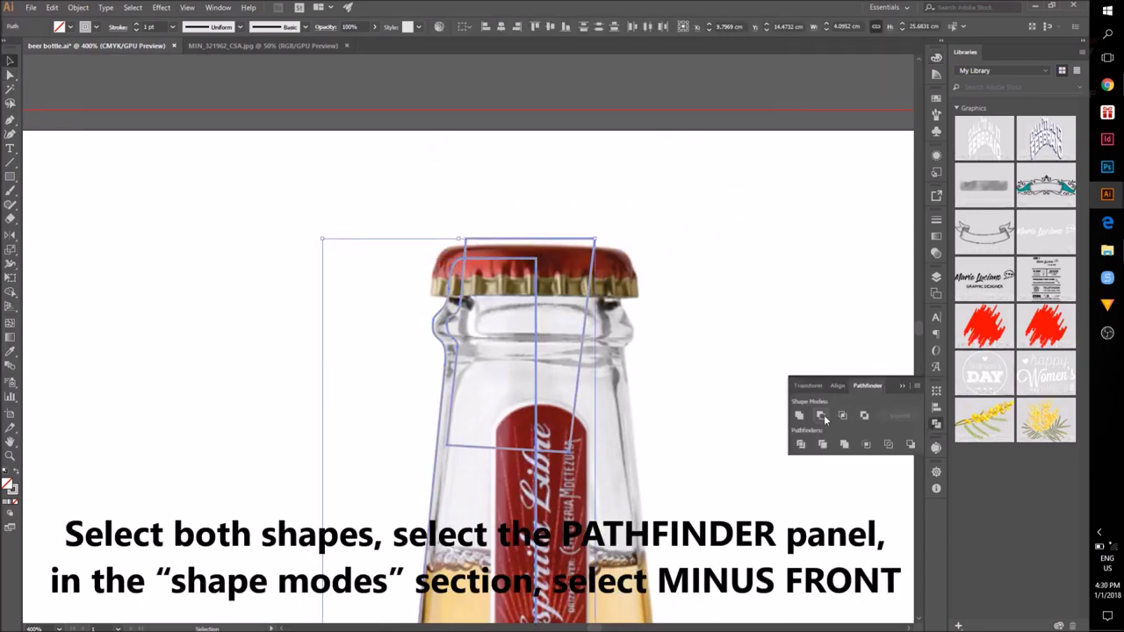
left_click(821, 417)
left_click(699, 419)
left_click(903, 386)
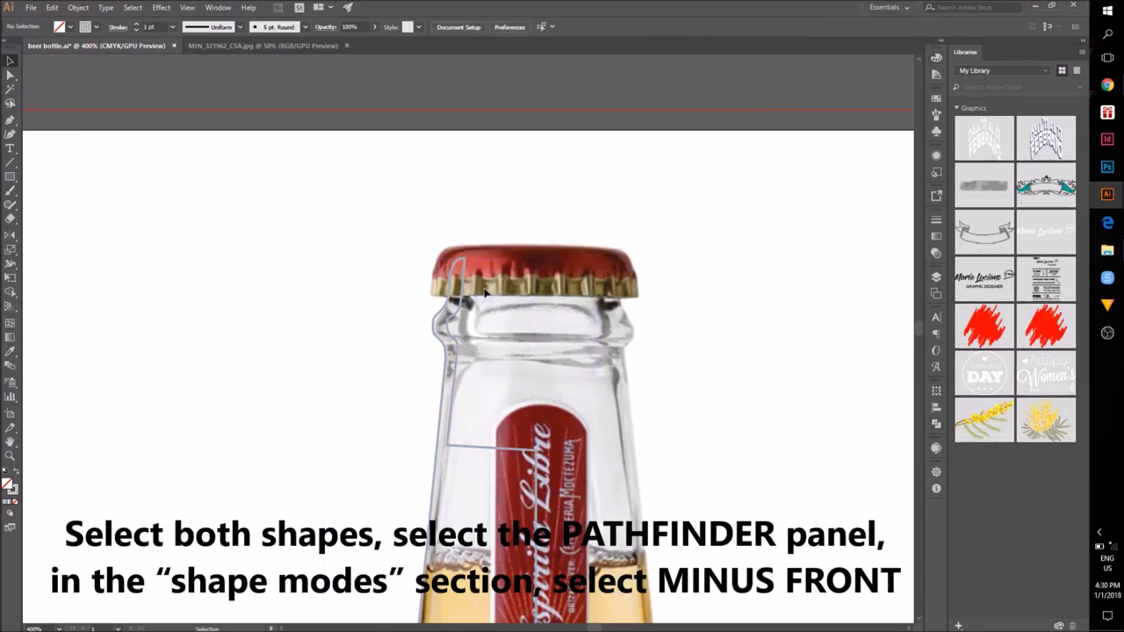
Step: Round the inner top corner of the bottle profile's rim
scroll(484, 293, "up", 3)
key("a")
left_click(417, 186)
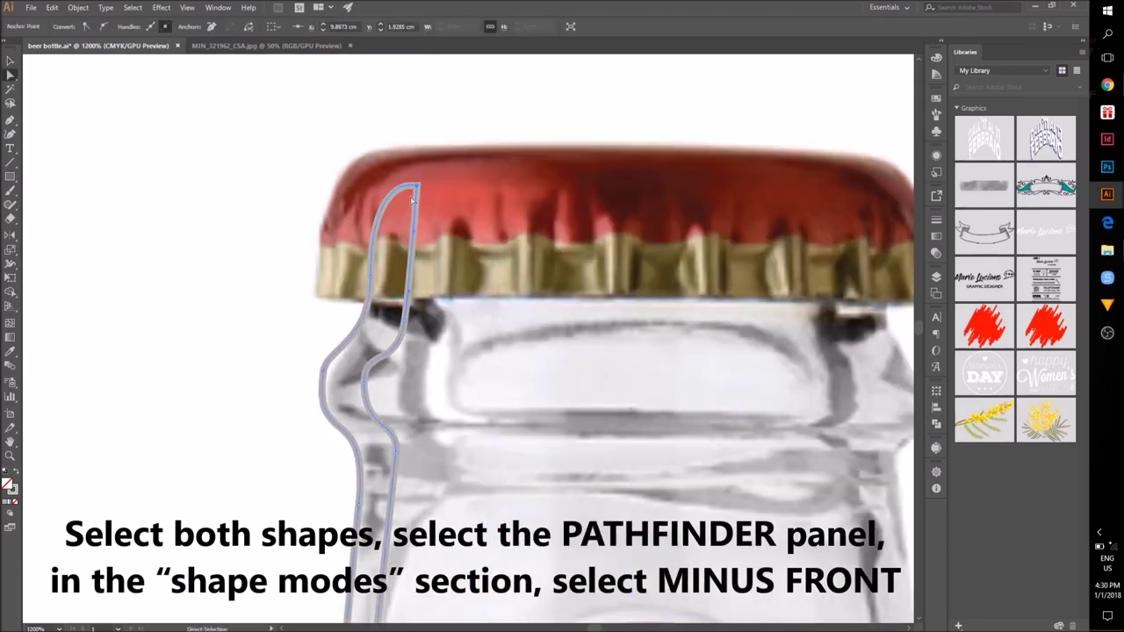
left_click_drag(423, 188, 402, 189)
left_click(417, 243)
left_click(418, 186)
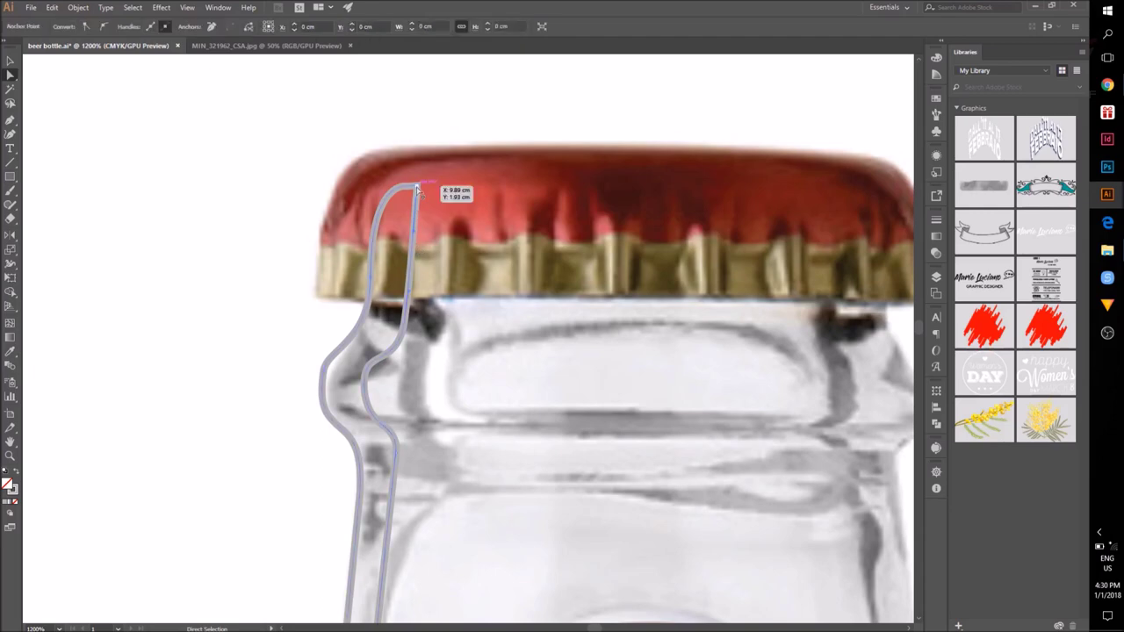
left_click_drag(401, 204, 399, 209)
left_click(479, 349)
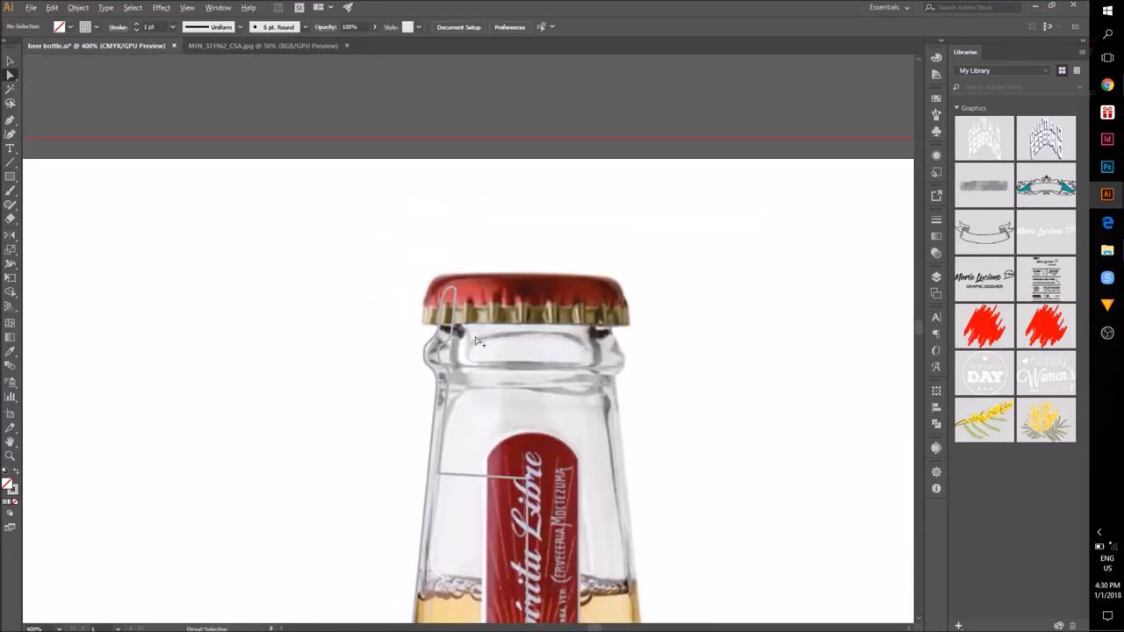
Step: Place a copy of the hollowed bottle profile on the empty canvas, left of the earlier outline copies
left_click(11, 61)
scroll(454, 431, "down", 2)
left_click_drag(438, 549, 482, 296)
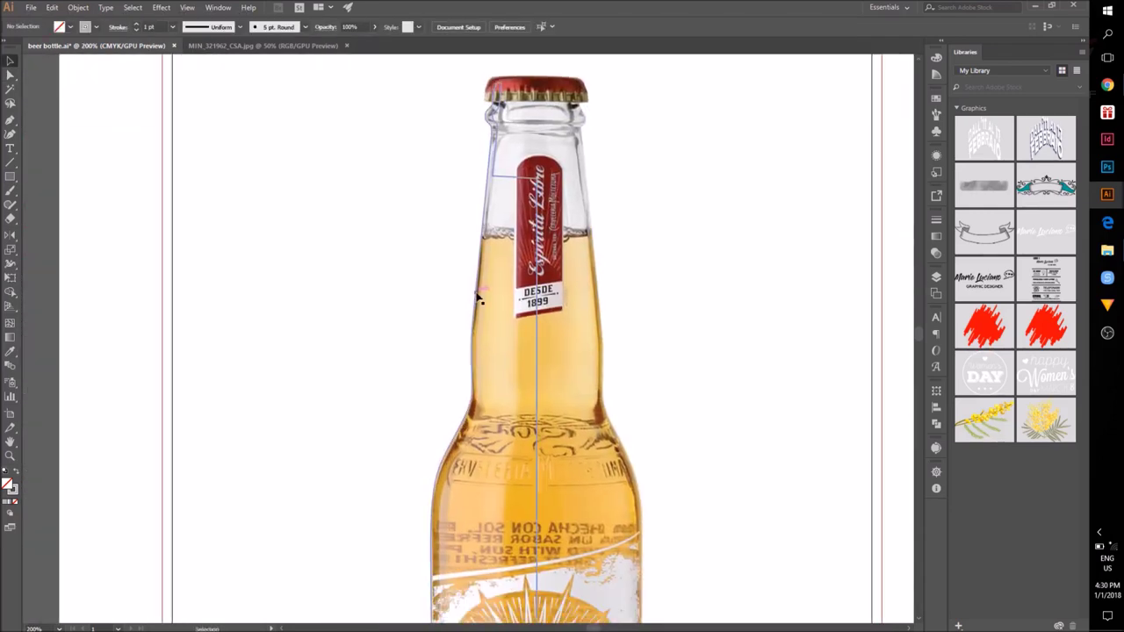
left_click(477, 297)
key("ctrl+minus")
left_click(482, 319, "shift")
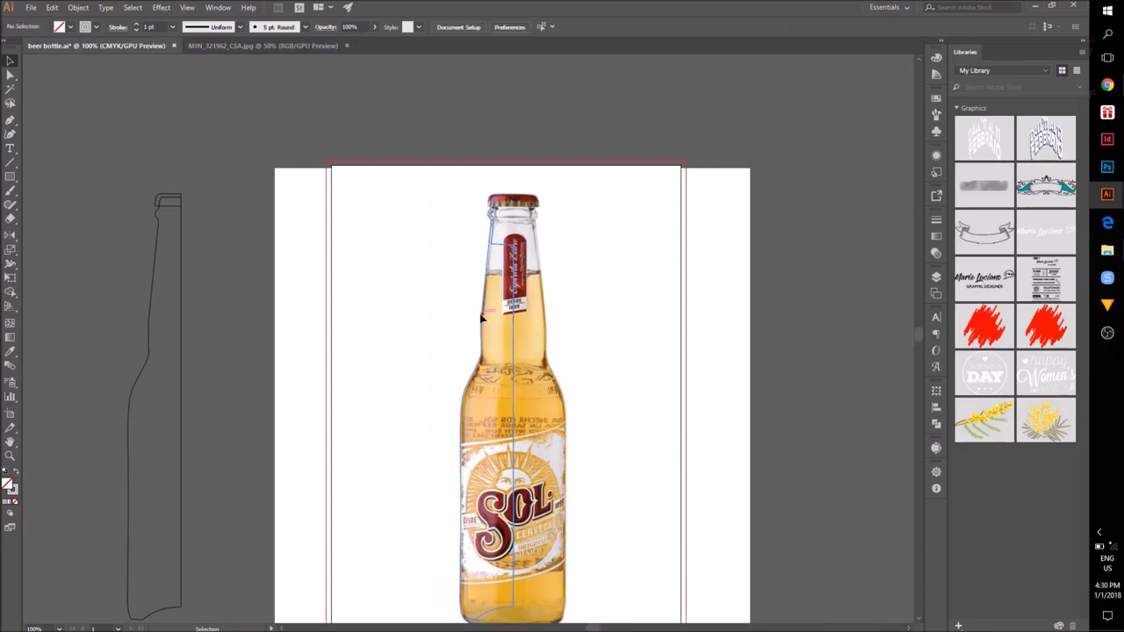
left_click_drag(514, 336, 92, 290)
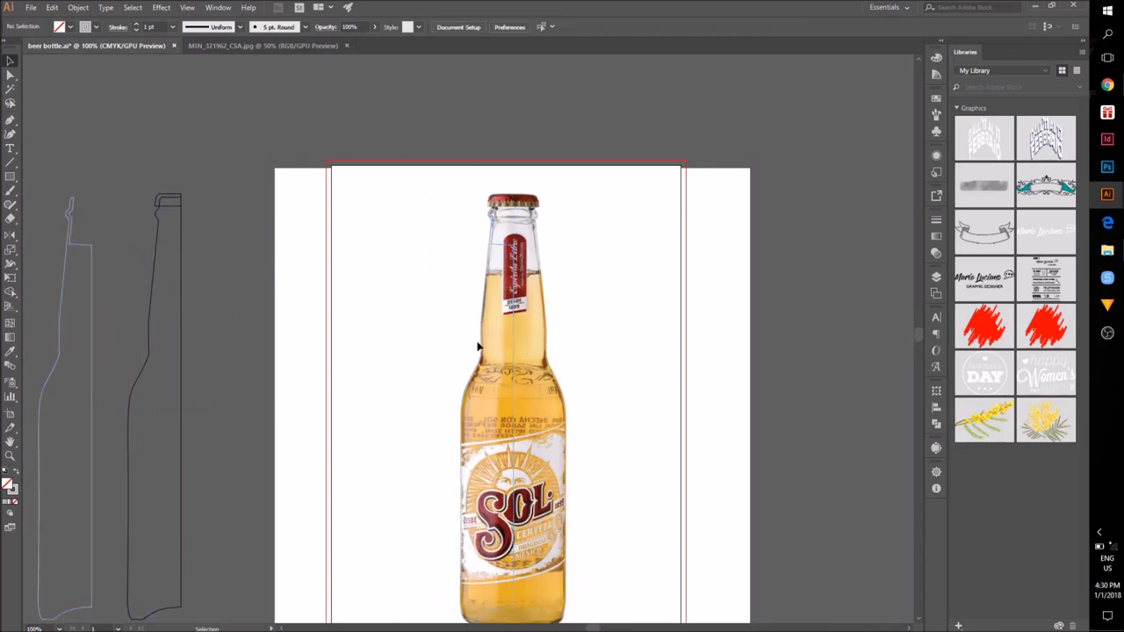
Step: Set up a 3D Revolve of the hollowed profile over the photo, revolving from the right edge with the preview on
left_click(156, 11)
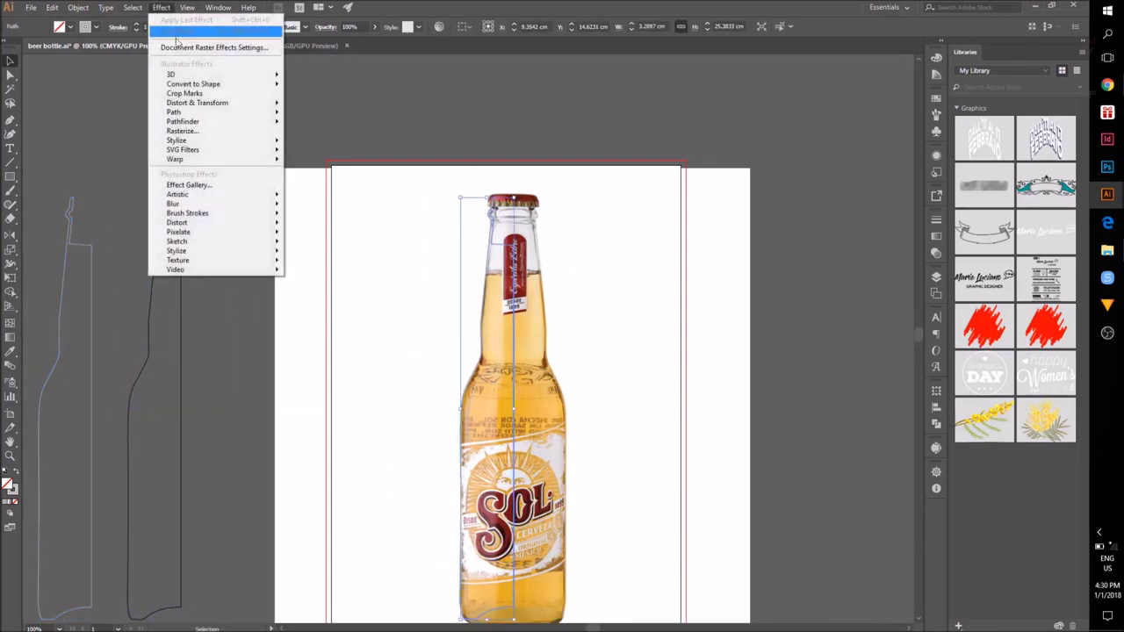
mouse_move(186, 76)
left_click(312, 88)
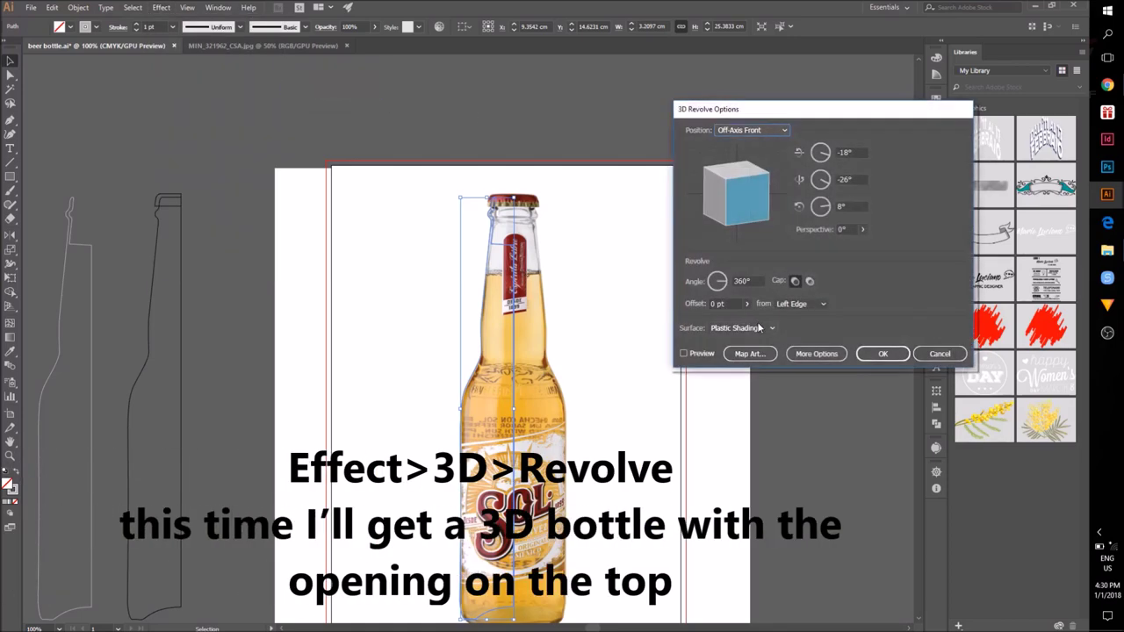
left_click(690, 354)
left_click(820, 306)
left_click(802, 329)
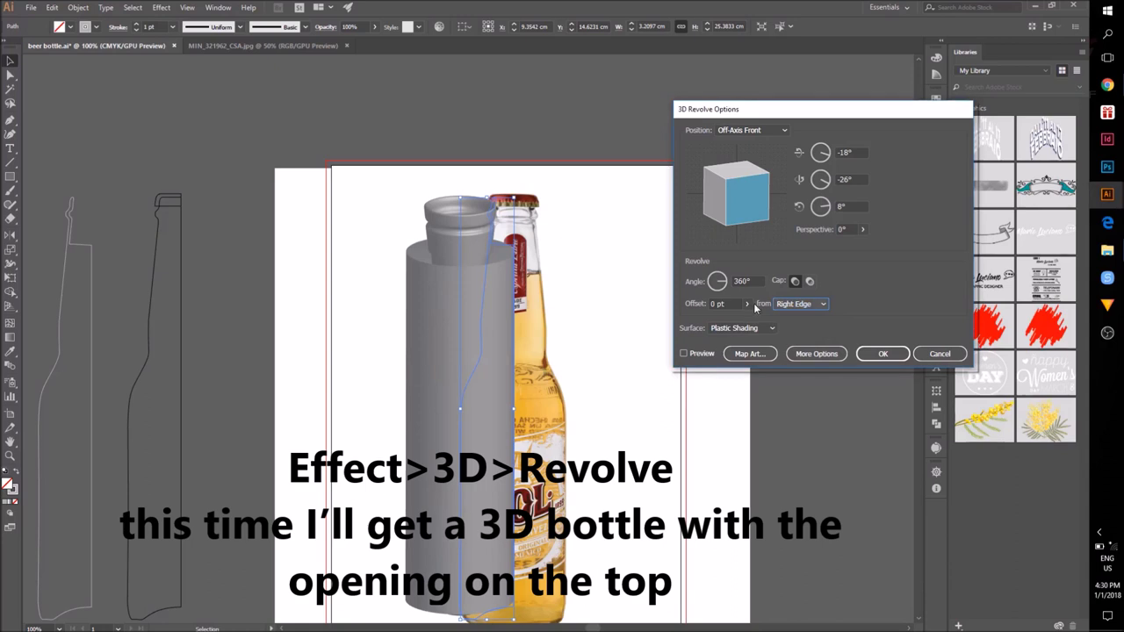
left_click(684, 354)
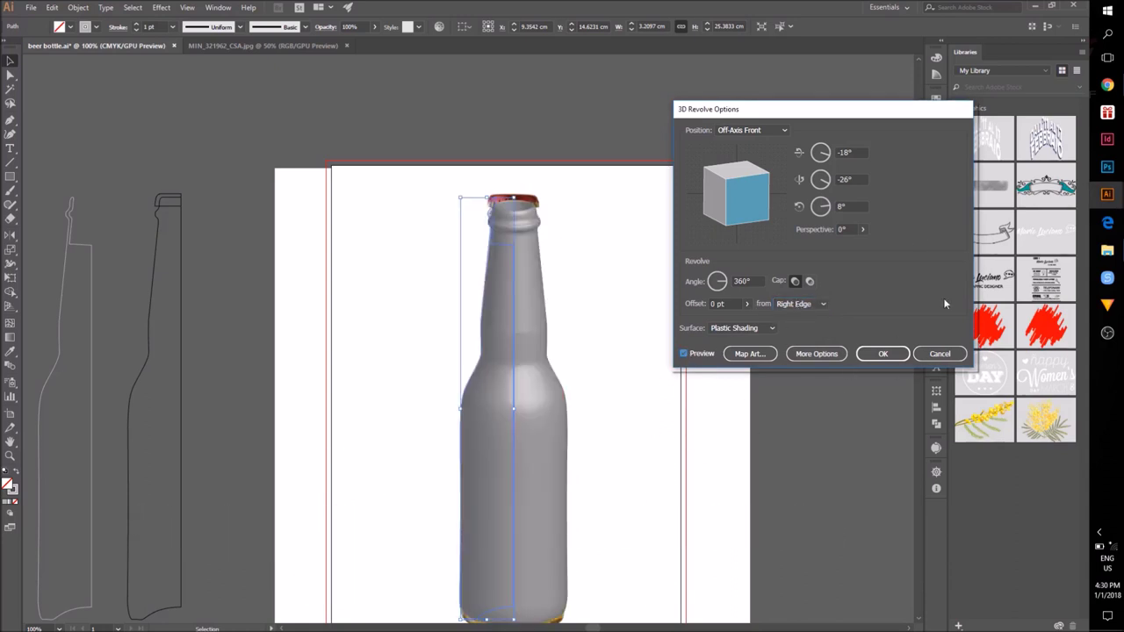
Step: Set the revolved bottle's custom rotation to -8°, 0° and 0°, and apply the 3D Revolve
left_click(753, 130)
left_click(736, 158)
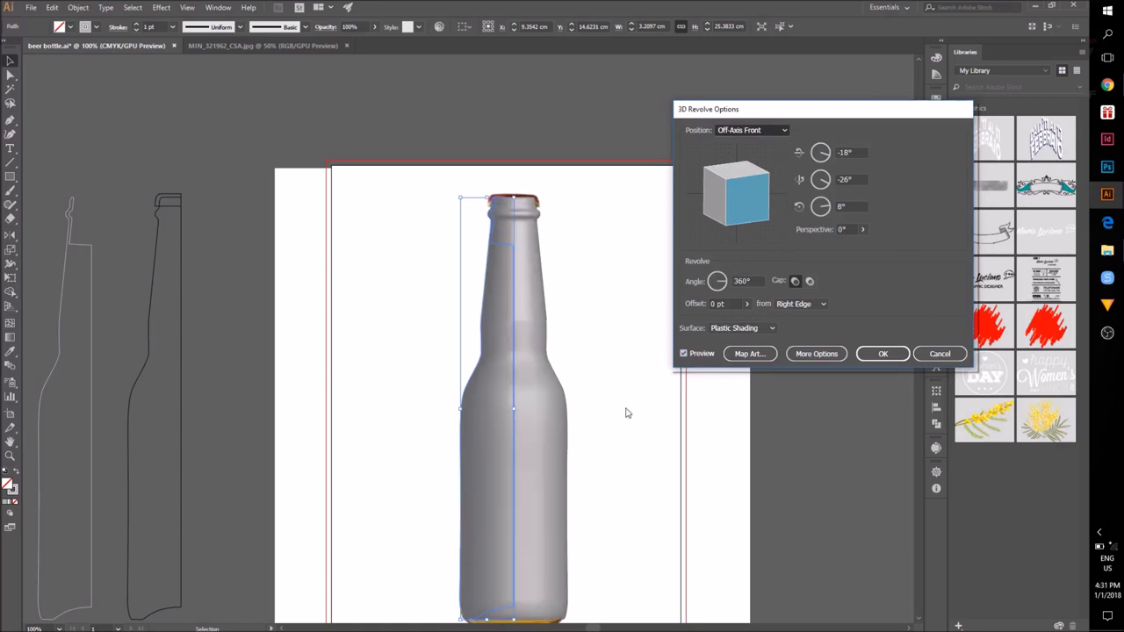
left_click_drag(745, 169, 732, 232)
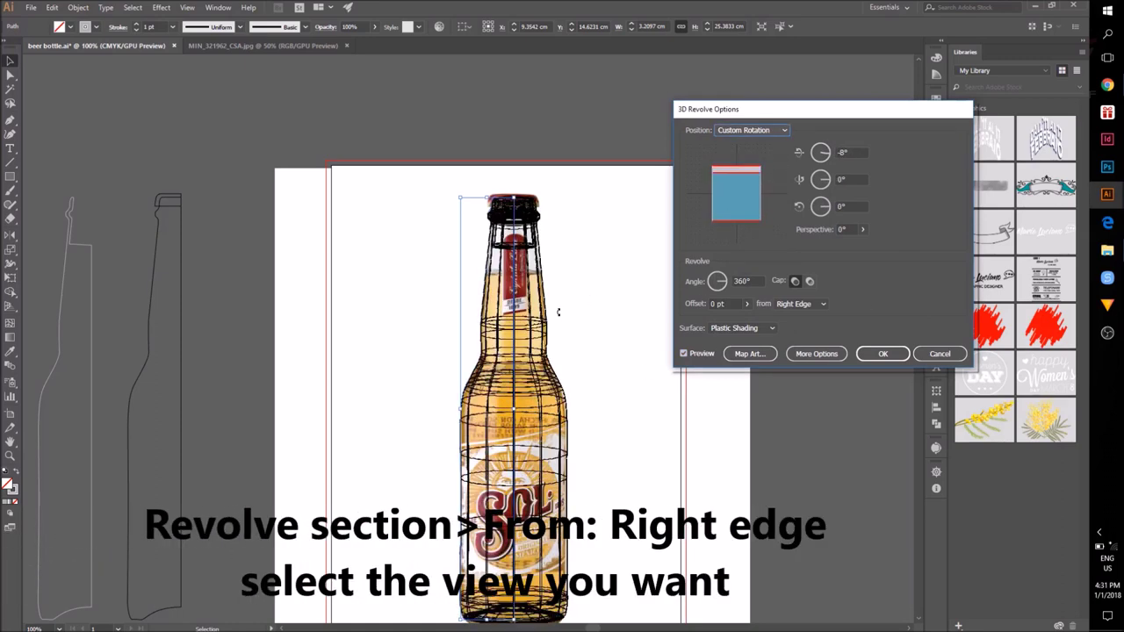
left_click(883, 354)
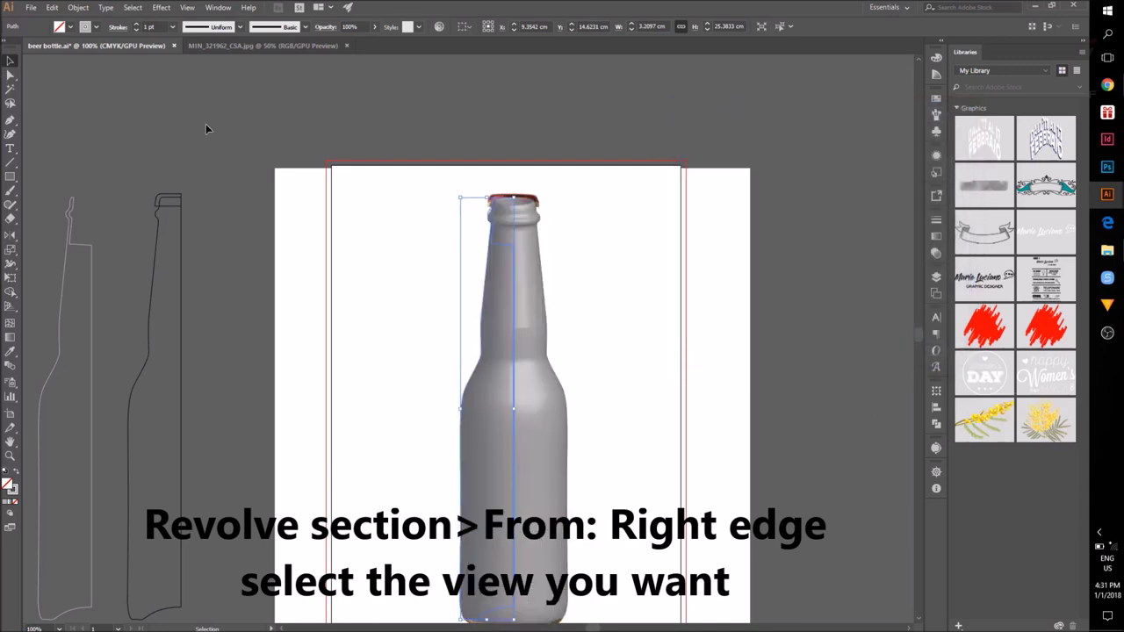
Step: Move the revolved bottle to the right of the photo bottle and place the cap half-profile over the photo's cap
left_click(206, 125)
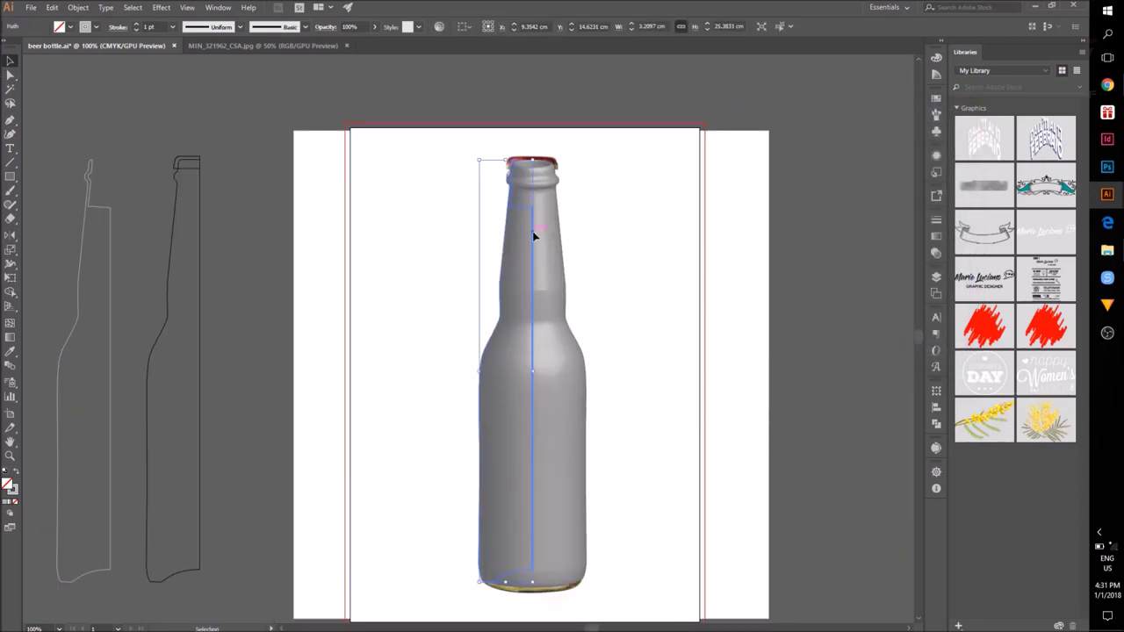
left_click_drag(533, 235, 679, 235)
left_click(519, 147)
scroll(520, 149, "up", 1)
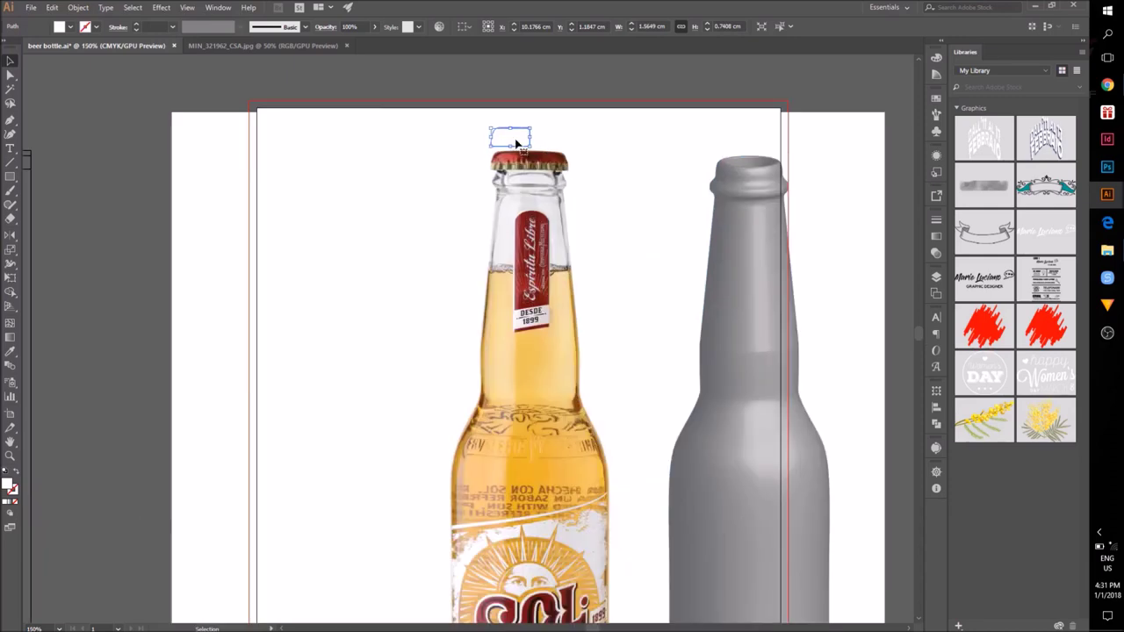
left_click_drag(519, 149, 518, 172)
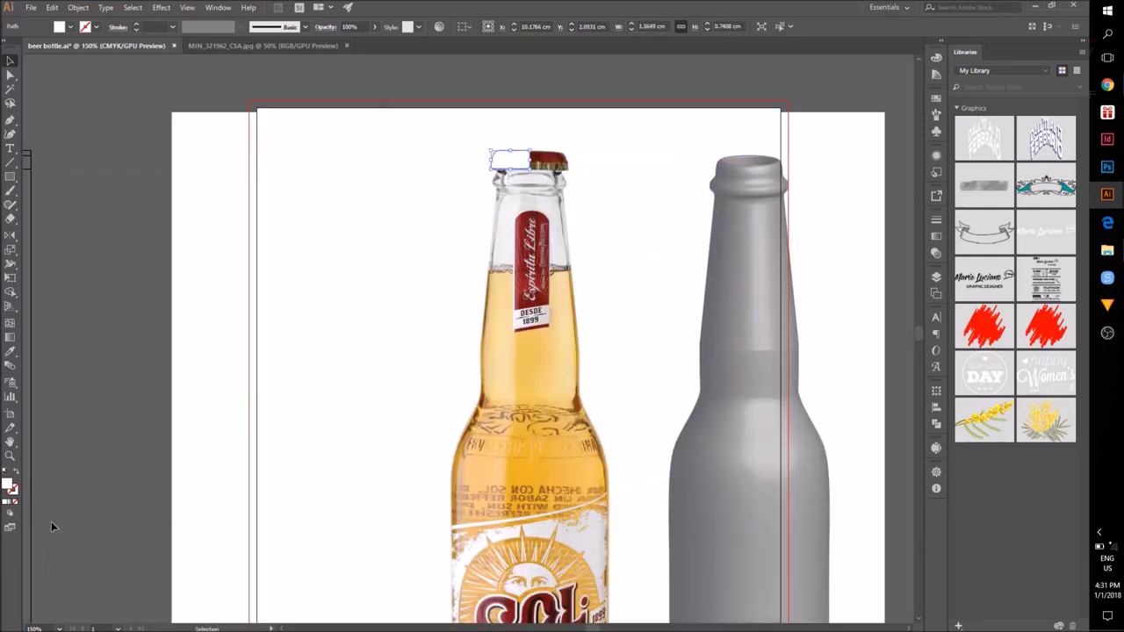
Step: Set up a 3D Revolve of the cap half-profile, revolving from the right edge with the preview on
left_click(164, 7)
mouse_move(274, 74)
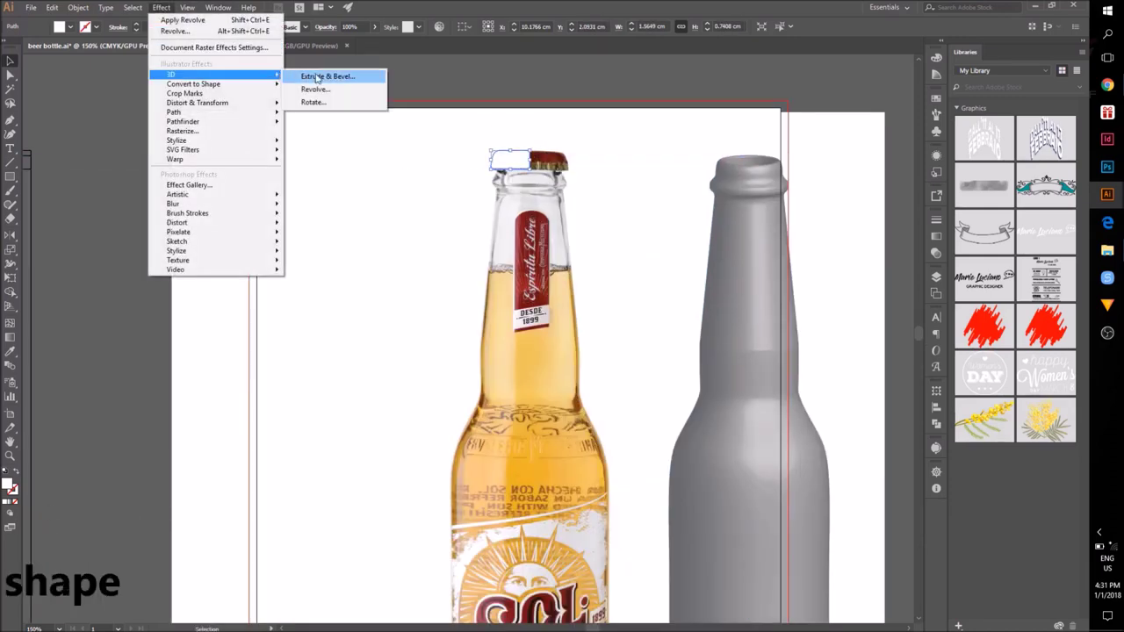
left_click(305, 87)
left_click(801, 303)
left_click(796, 329)
left_click(684, 353)
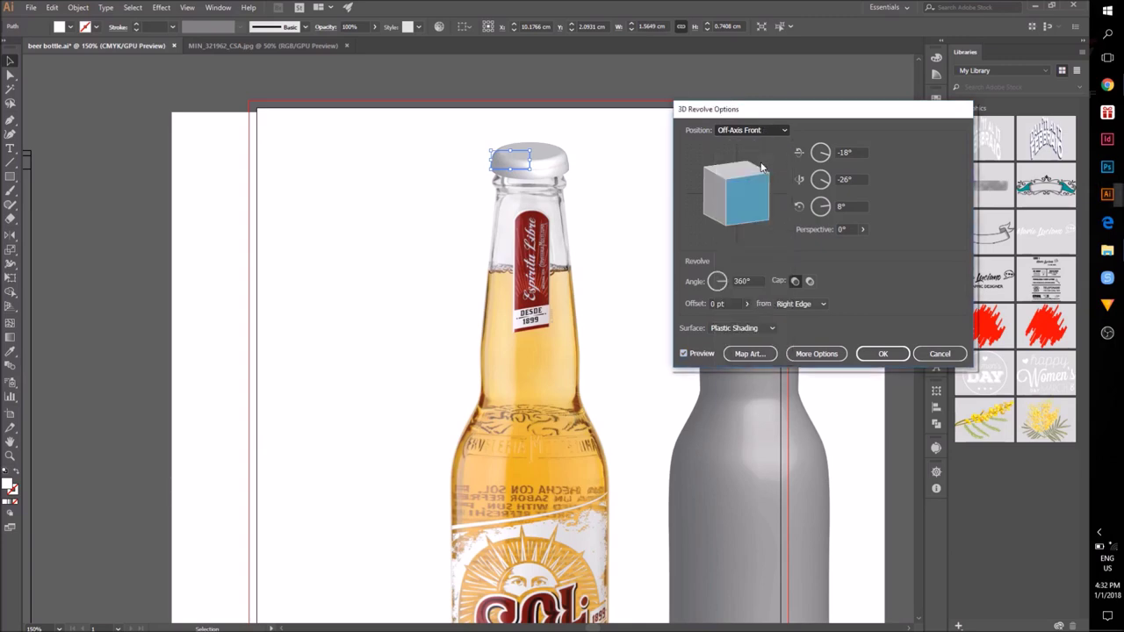
Step: Set the cap's position to Front and change its rotation to -10°, 0° and 0°
left_click(762, 164)
left_click(842, 153)
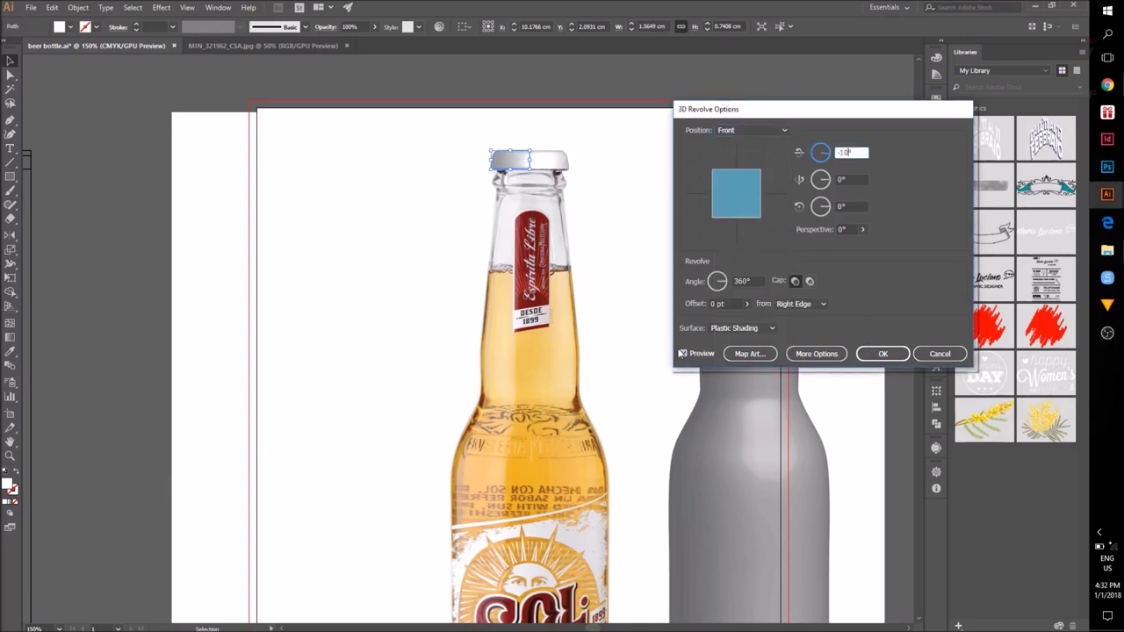
type("-10")
key("Tab")
Step: Compare No Shading with Diffuse Shading on the cap, keep Diffuse Shading, and enter a perspective angle
left_click(743, 327)
left_click(744, 362)
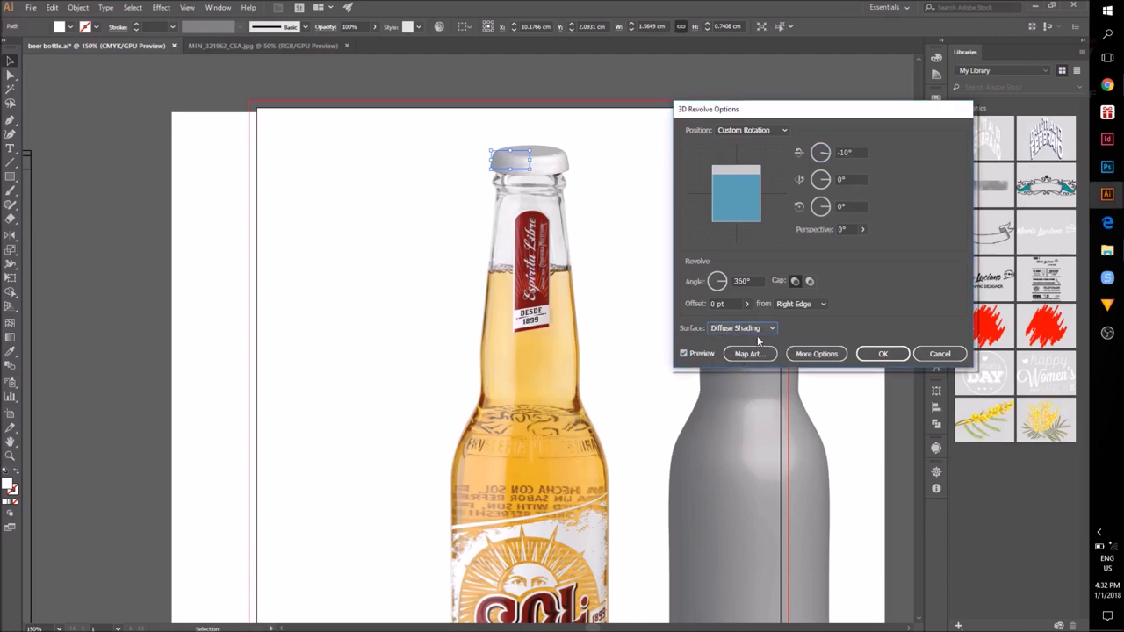
left_click(759, 328)
left_click(739, 353)
left_click(754, 329)
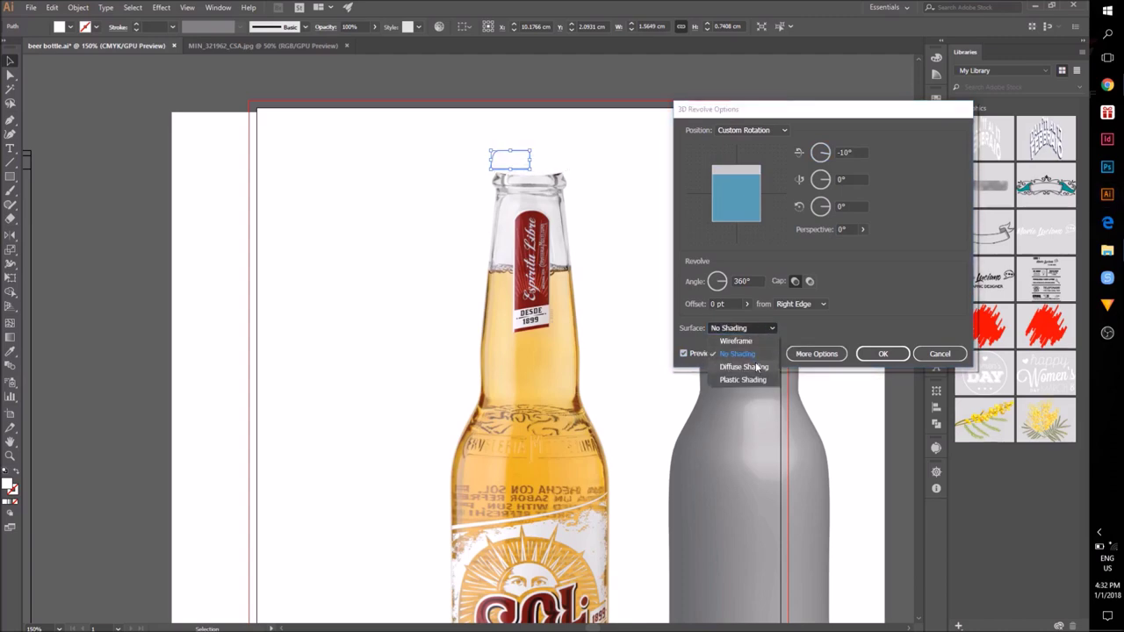
left_click(757, 367)
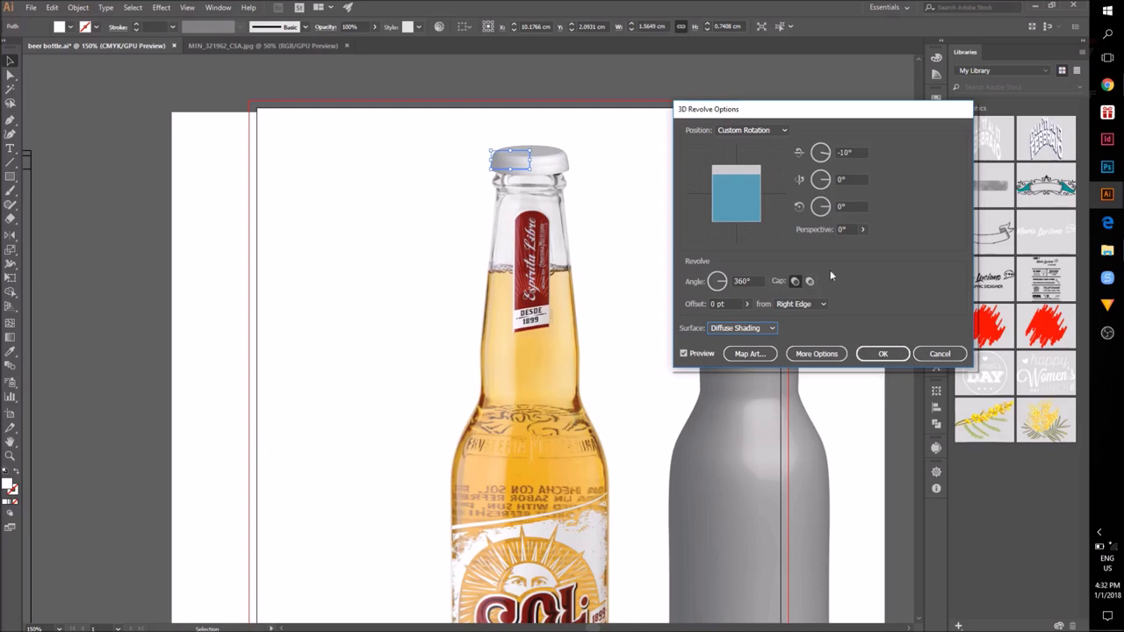
left_click(840, 229)
type("2")
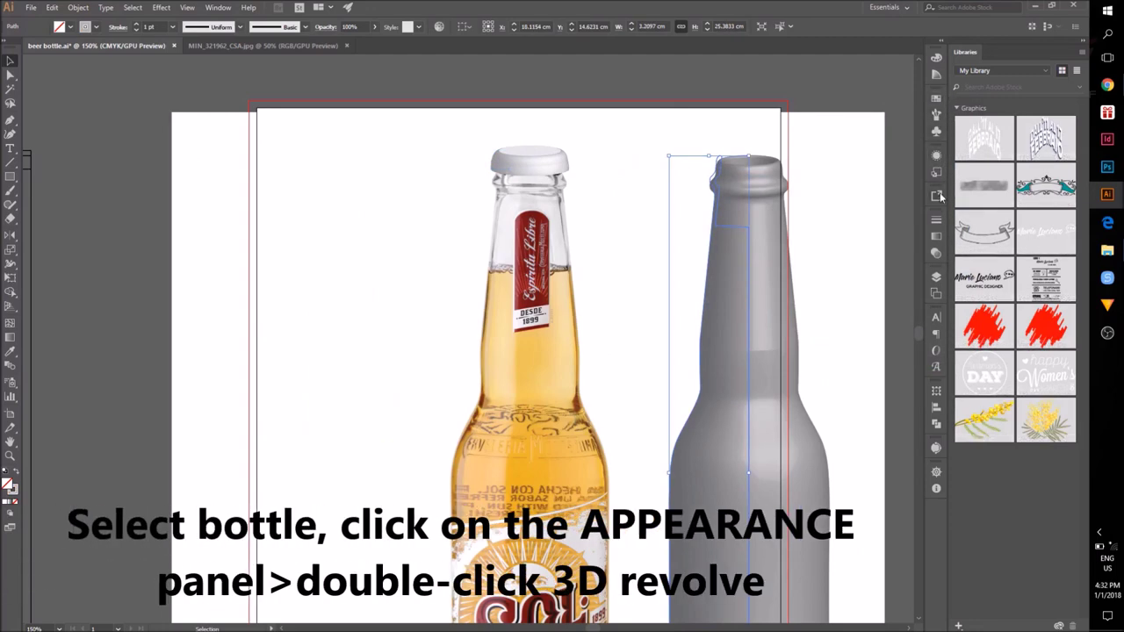
Step: Reopen the revolved bottle's 3D Revolve settings, choose Diffuse Shading for its surface, and turn on the preview
left_click(938, 157)
double_click(837, 215)
left_click_drag(843, 116, 959, 85)
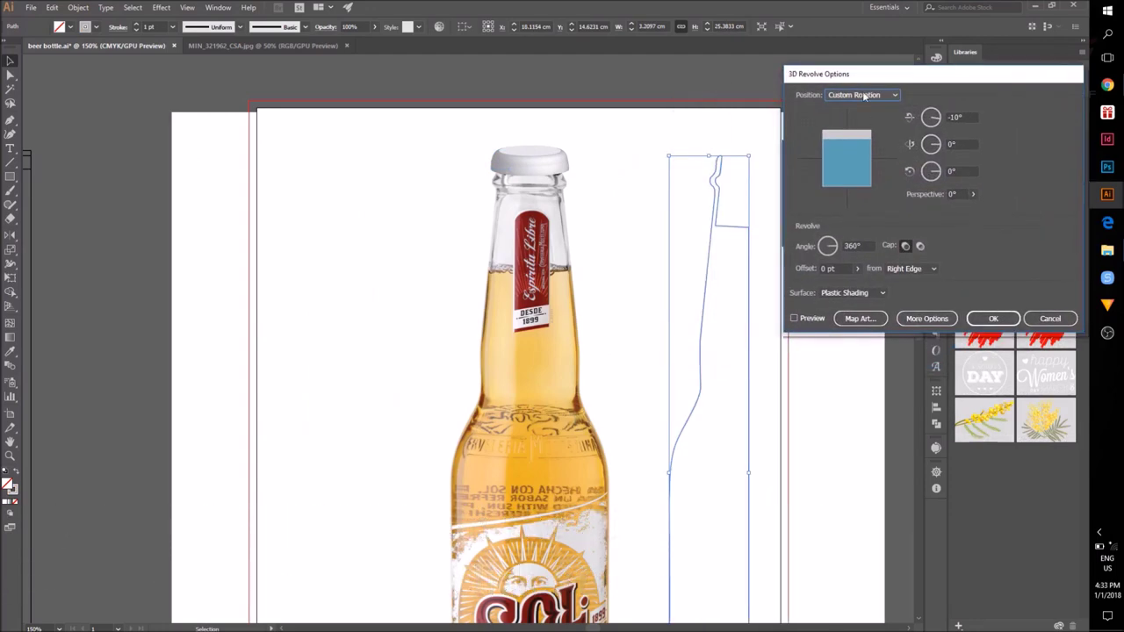
left_click(845, 292)
left_click(853, 332)
left_click(794, 318)
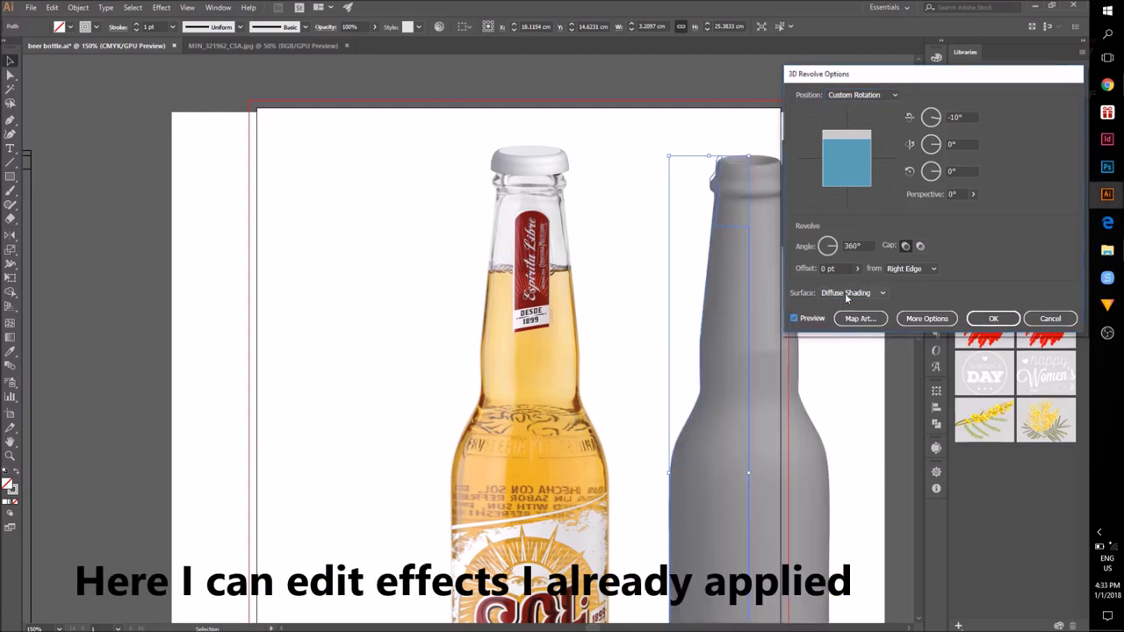
Step: Compare Plastic Shading and Diffuse Shading on the bottle in the preview
left_click(845, 293)
left_click(850, 344)
left_click(863, 295)
left_click(854, 332)
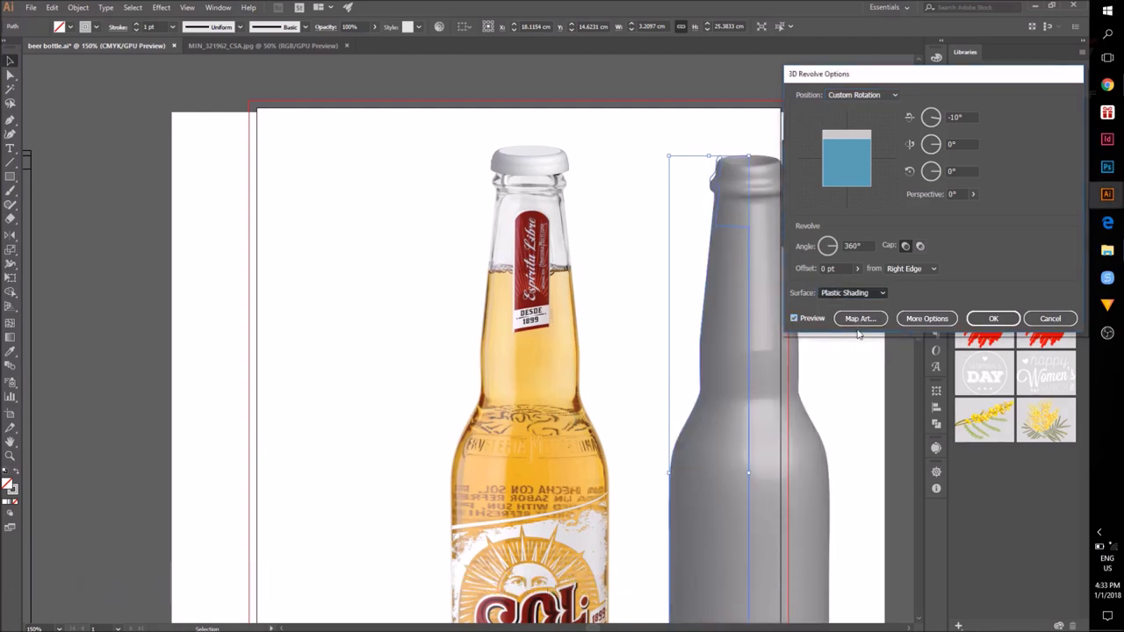
Step: Set the bottle's surface to Plastic Shading and its perspective to 20°, and apply the 3D Revolve changes
left_click(956, 195)
left_click(852, 294)
left_click(850, 344)
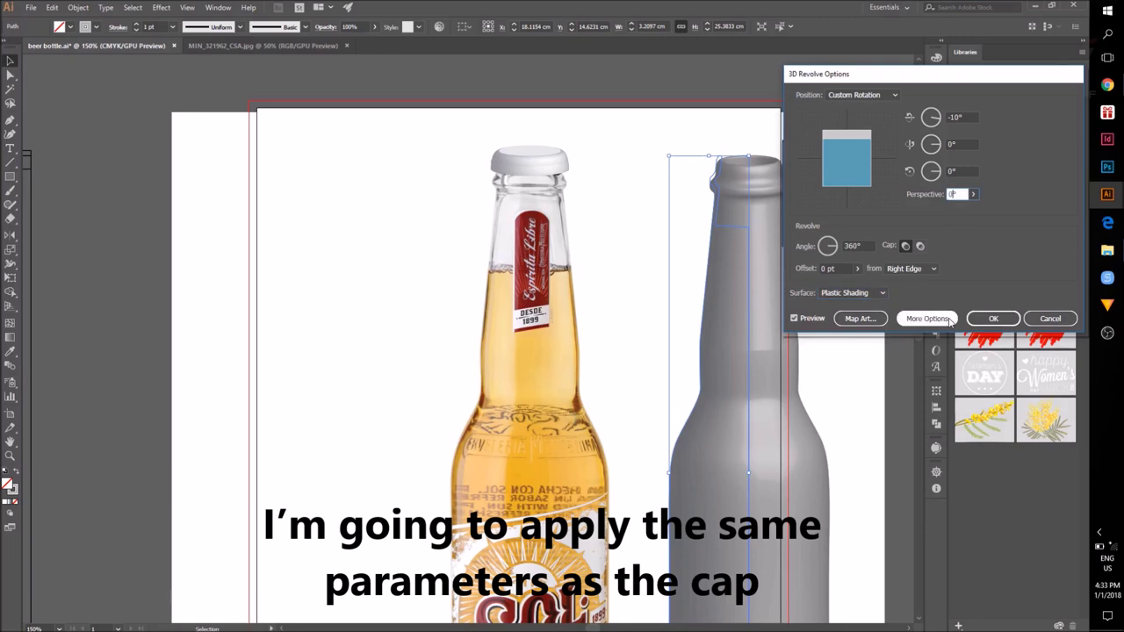
type("20")
key("Tab")
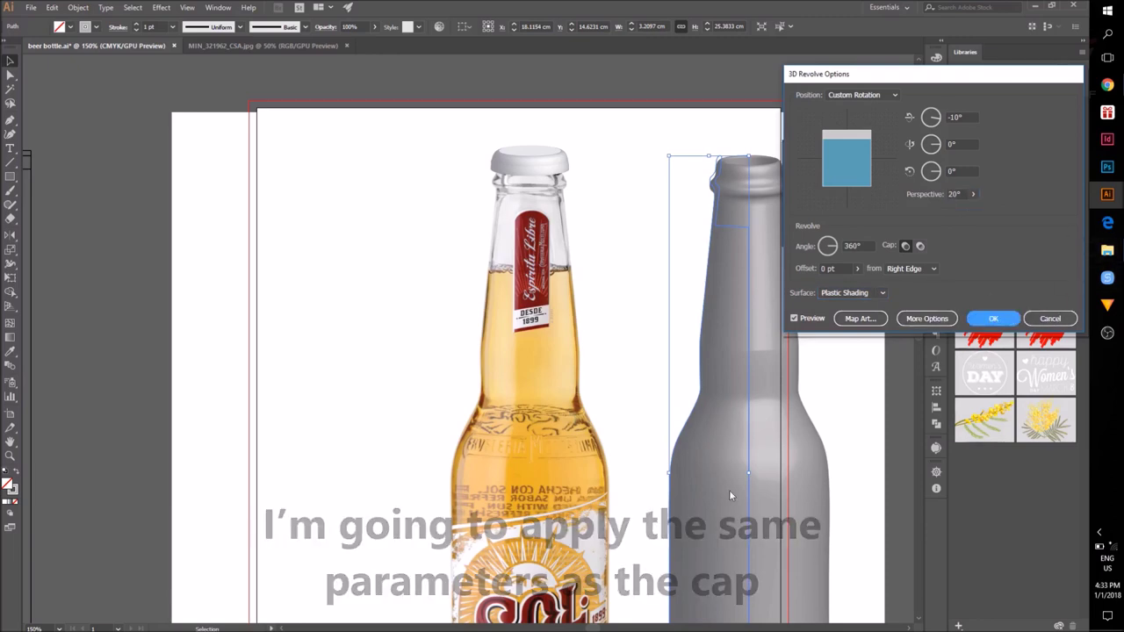
key("Return")
left_click(902, 154)
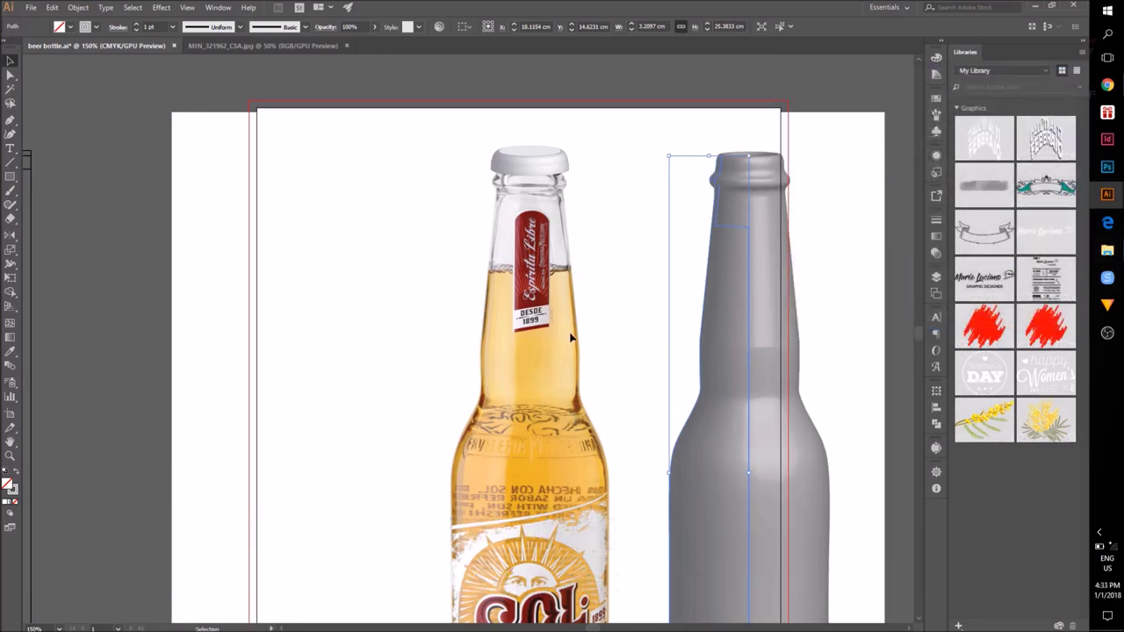
Step: Move the revolved cap onto the mouth of the 3D bottle and bring it to the front
left_click_drag(569, 335, 494, 324)
left_click(563, 211)
left_click(468, 156)
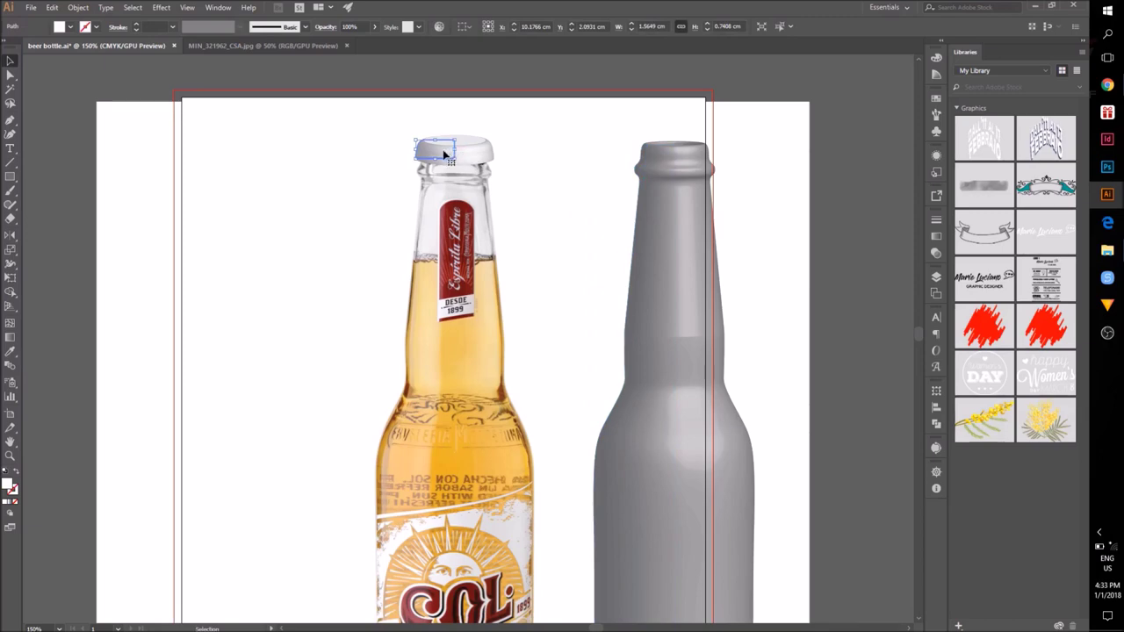
left_click_drag(445, 154, 710, 151)
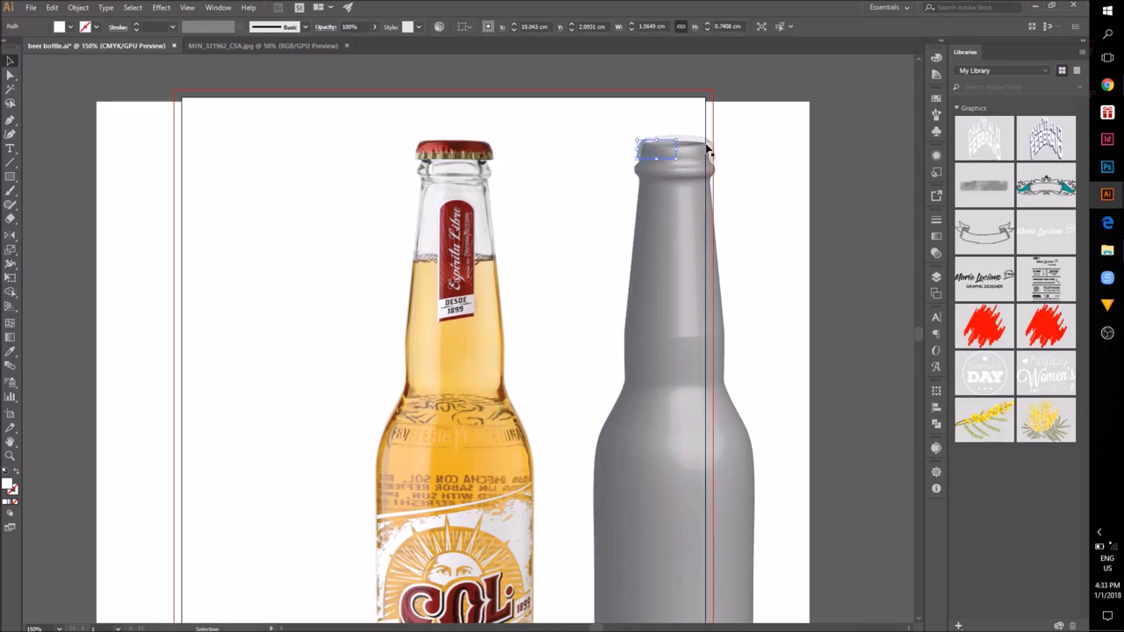
right_click(687, 137)
mouse_move(747, 320)
left_click(853, 319)
Step: Nudge the cap upward in small increments until it sits properly over the bottle's rim
key("Up")
key("Up")
key("Up")
key("Up")
key("Up")
key("Up")
key("Up")
key("Up")
key("Up")
key("Up")
key("Up")
key("Up")
key("Up")
key("Up")
key("Up")
key("Up")
key("Up")
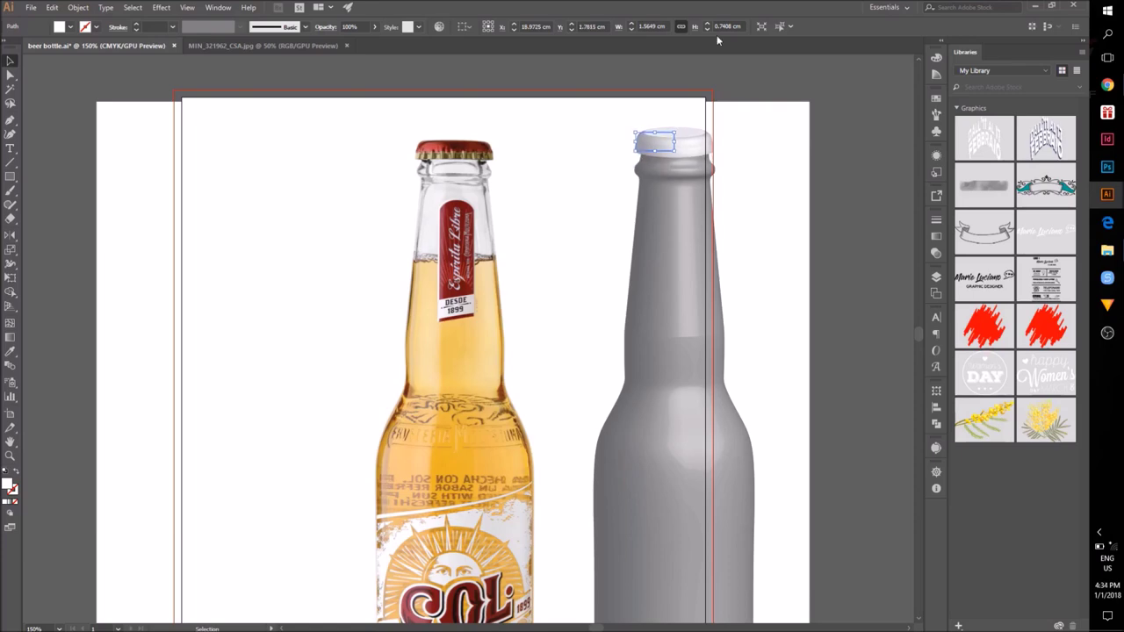
Step: Select the 3D bottle and hide its 3D Revolve effect to expose the profile path
left_click(654, 180)
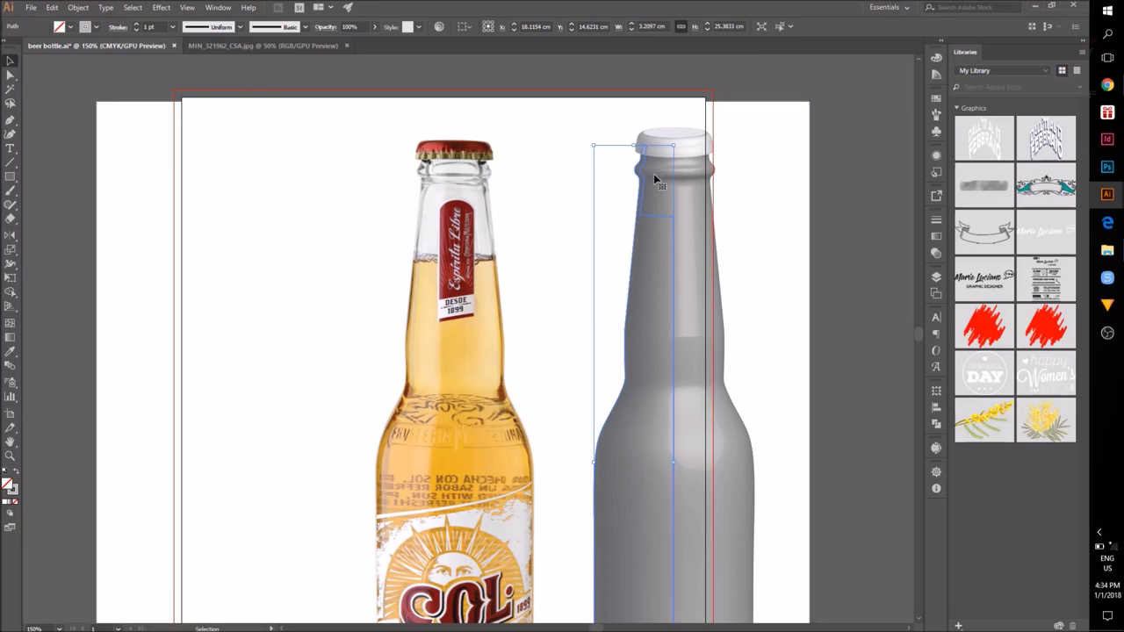
scroll(653, 182, "up", 2)
left_click(936, 155)
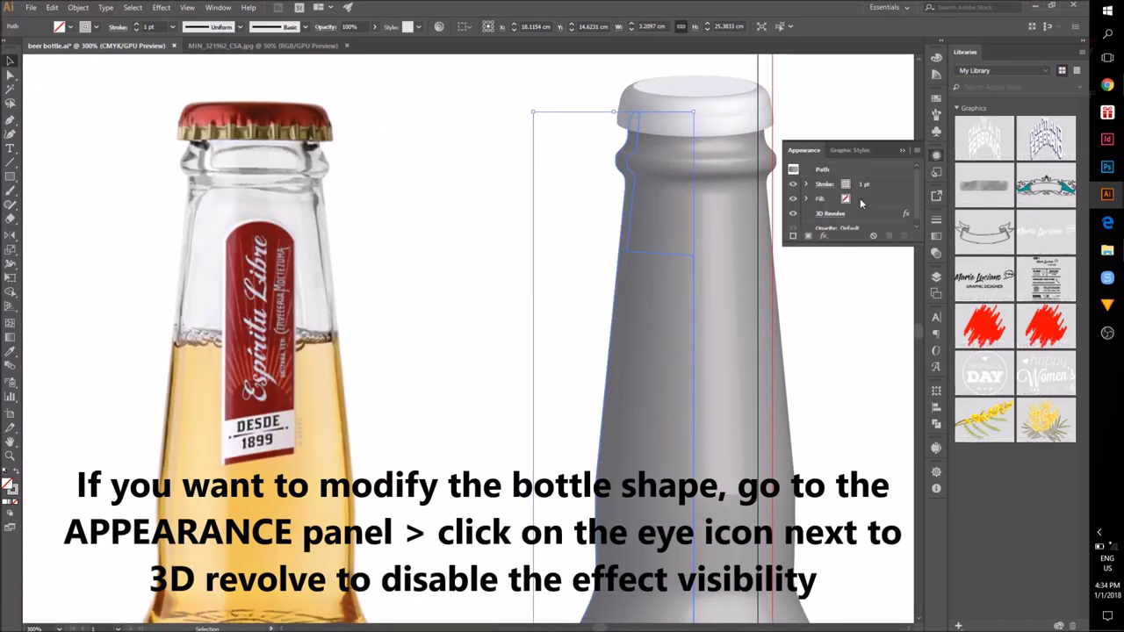
left_click(793, 216)
Step: Reshape the outer edge of the bottle profile just below the rim by adjusting its anchor points
key("a")
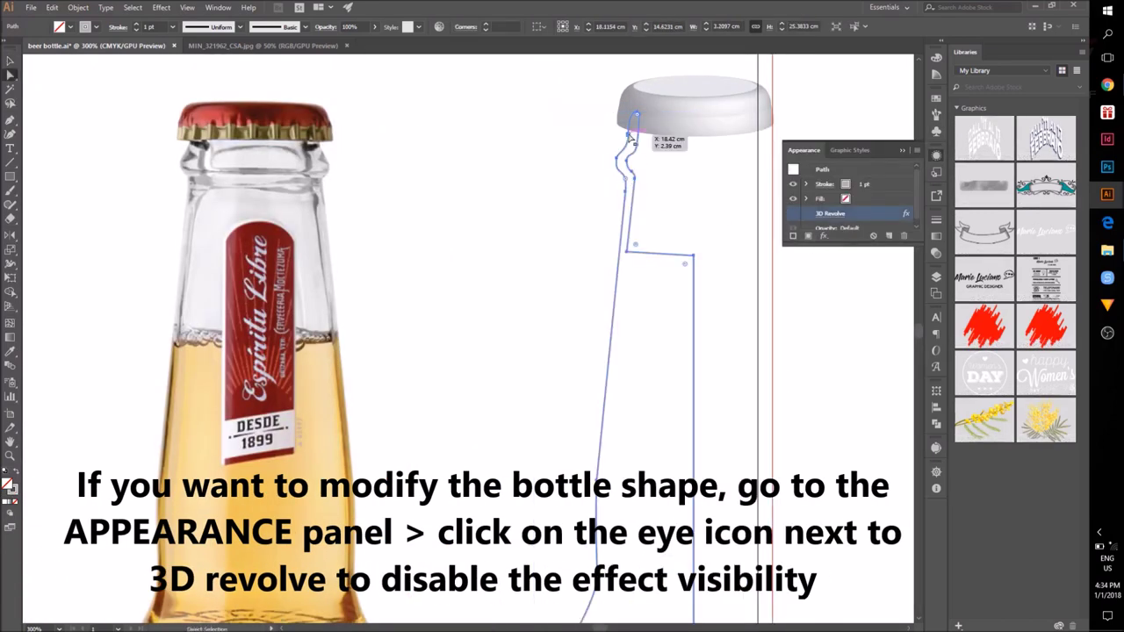
left_click(628, 133)
mouse_move(628, 133)
left_mouse_down()
mouse_move(635, 112)
mouse_move(628, 146)
left_mouse_up()
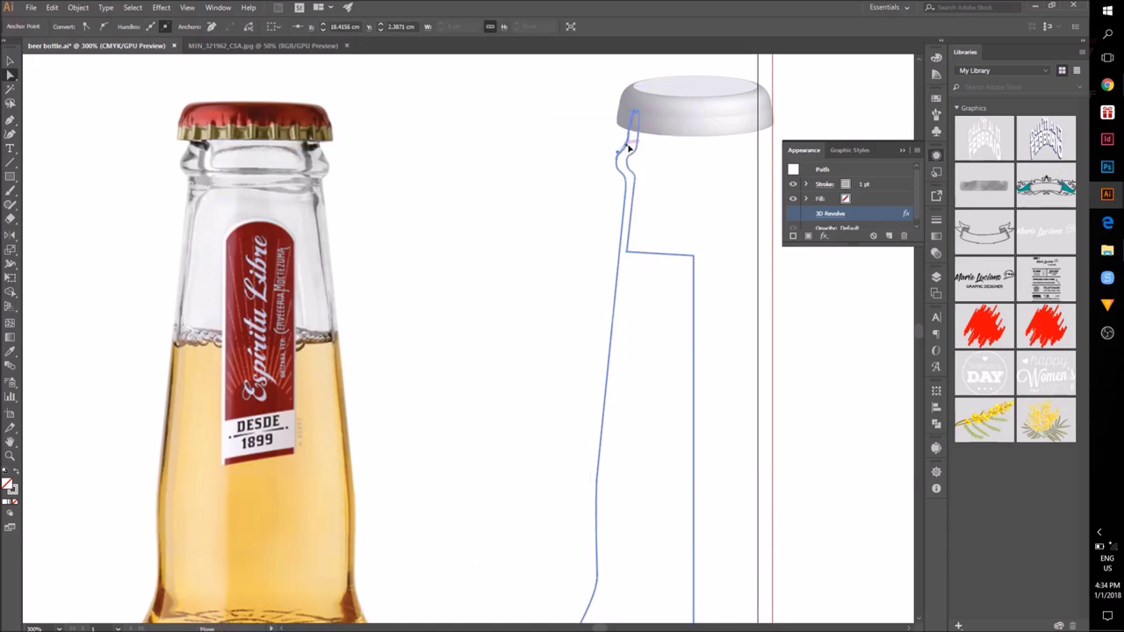
left_click(673, 149)
left_click(630, 116)
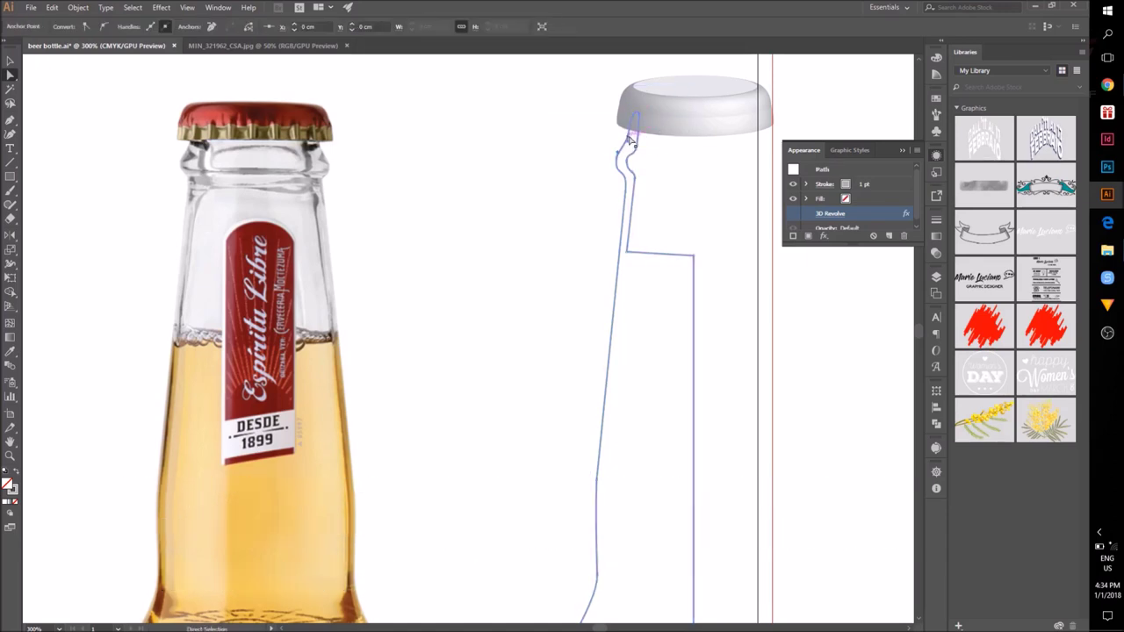
left_click(670, 144)
left_click(632, 113)
left_click(668, 123)
mouse_move(629, 140)
left_mouse_down()
mouse_move(636, 152)
mouse_move(632, 139)
left_mouse_up()
left_click(686, 146)
left_click(661, 161)
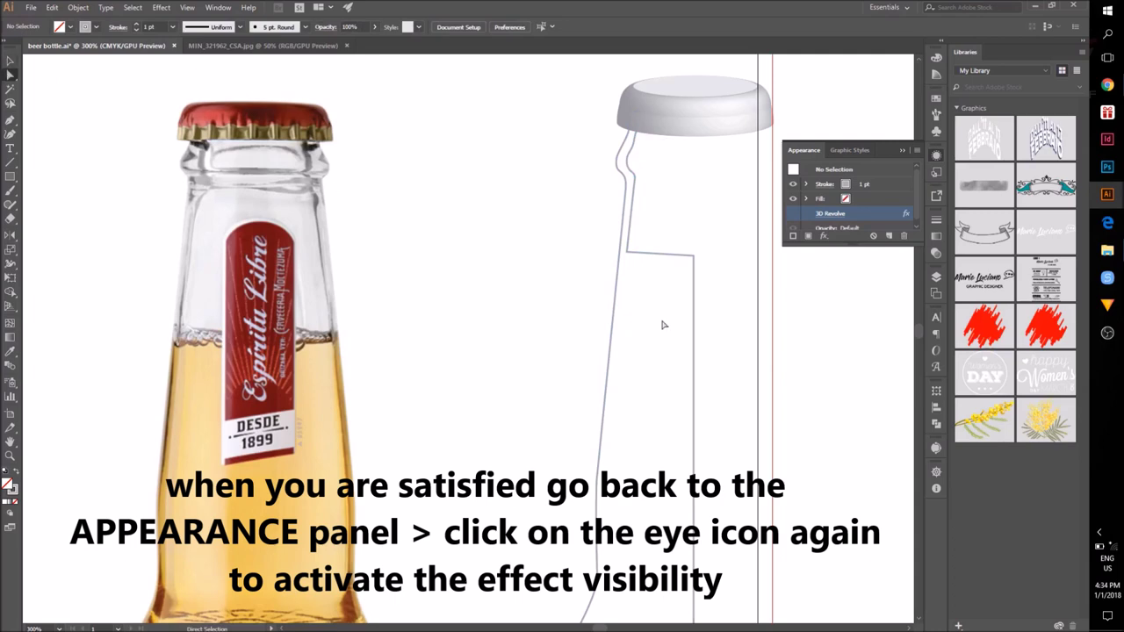
Step: Reselect the edited bottle profile, make its 3D Revolve effect visible again, and deselect it
left_click(694, 319)
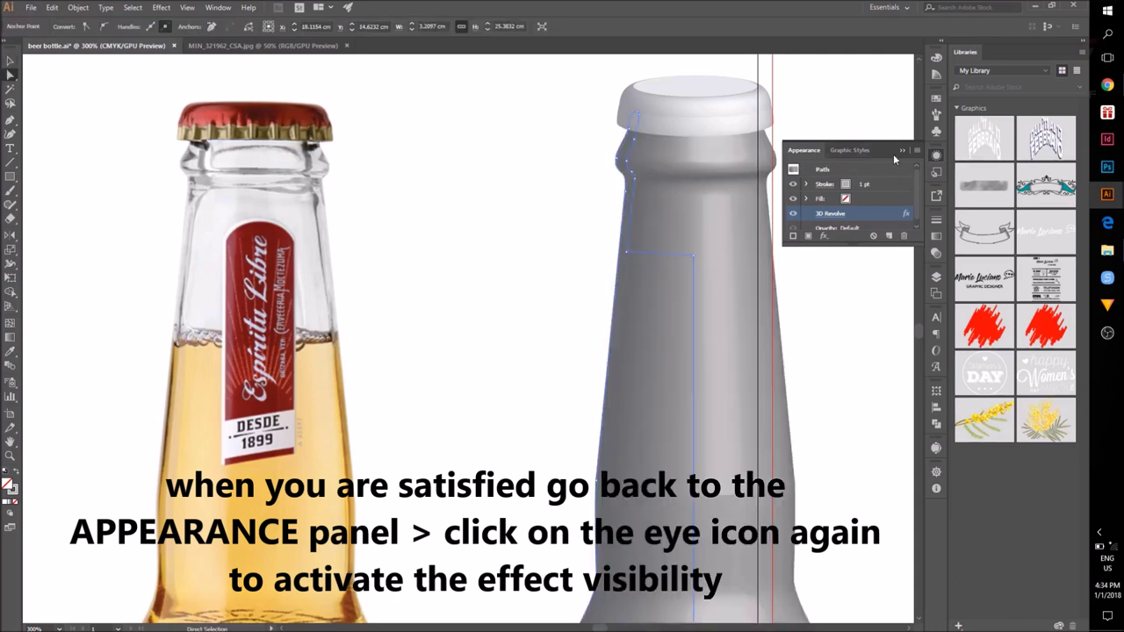
left_click(902, 150)
left_click(806, 429)
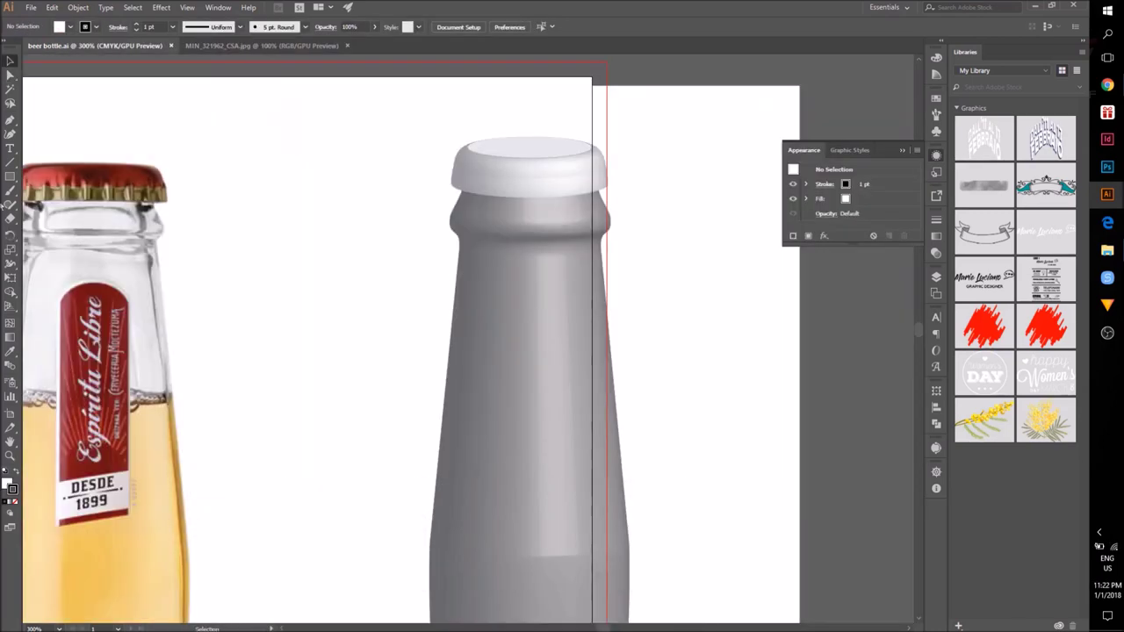
Step: Create a 22-point star with radii of 1.7 cm and 1.3 cm, and position it between the photo bottle and the 3D bottle
left_click_drag(11, 180, 53, 232)
left_click(269, 211)
left_click_drag(679, 252, 667, 252)
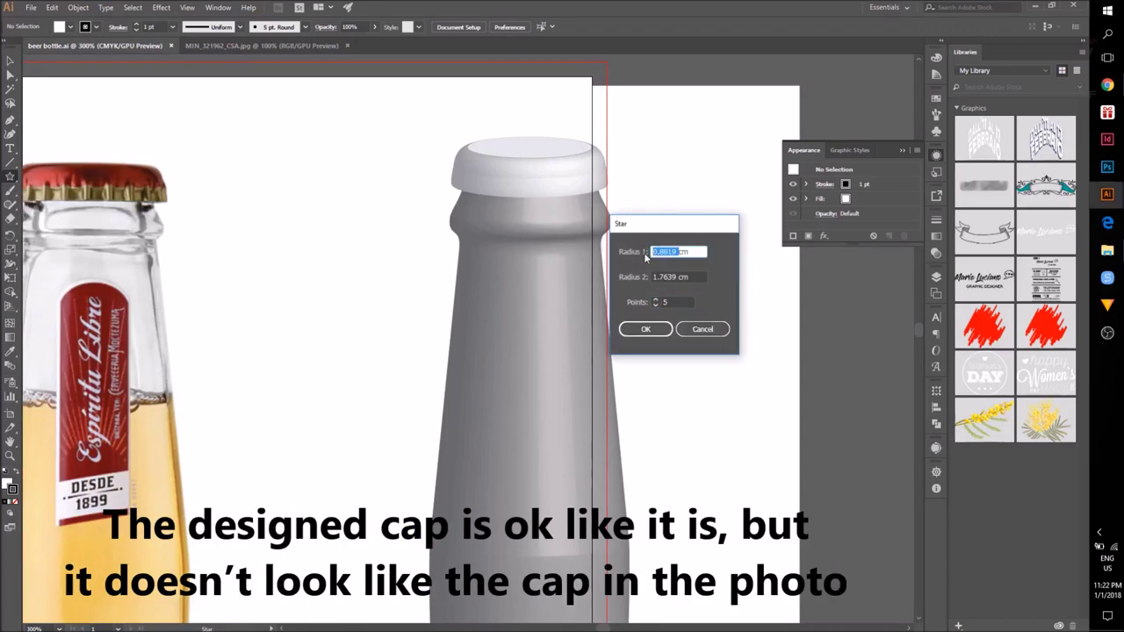
type("1.7")
key("Tab")
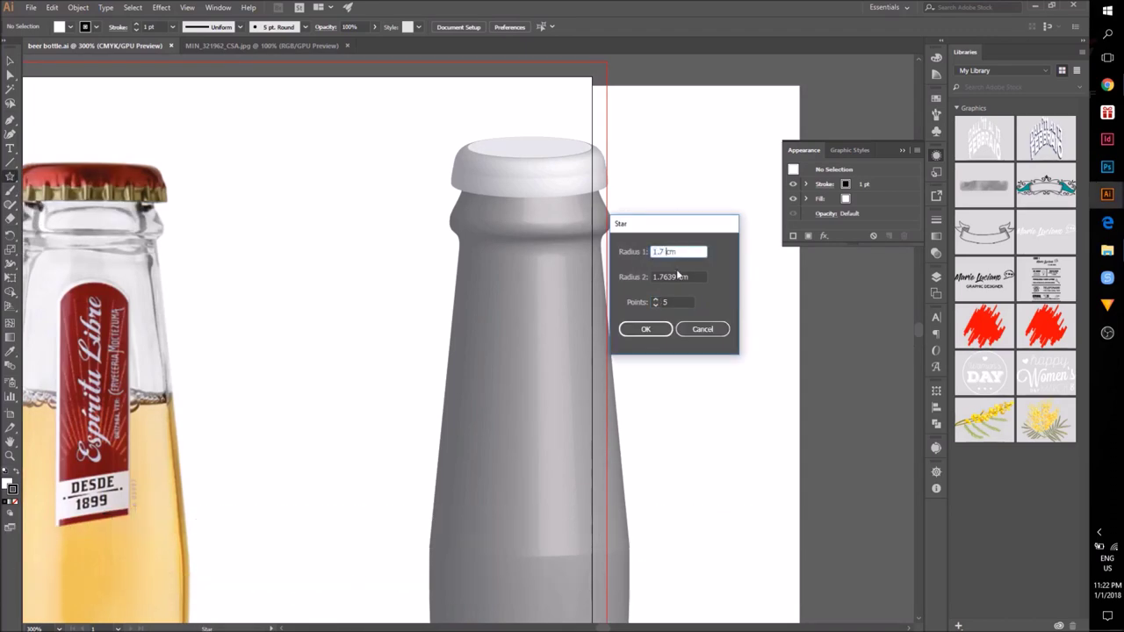
left_click_drag(679, 276, 685, 310)
type("22")
left_click(645, 329)
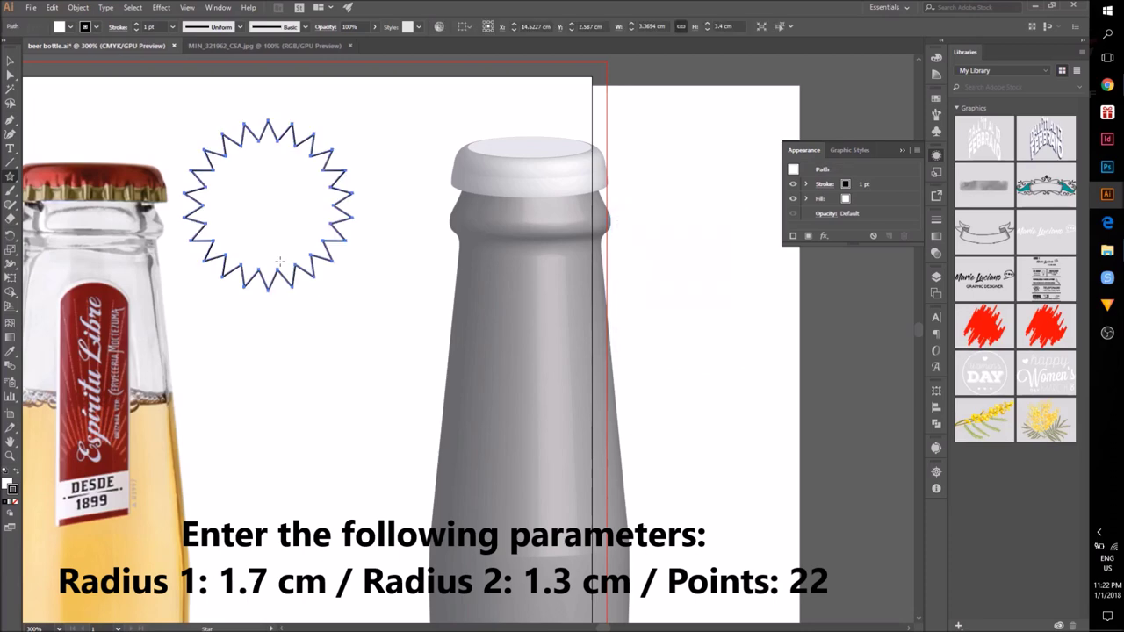
left_click(11, 61)
left_click_drag(263, 192, 319, 194)
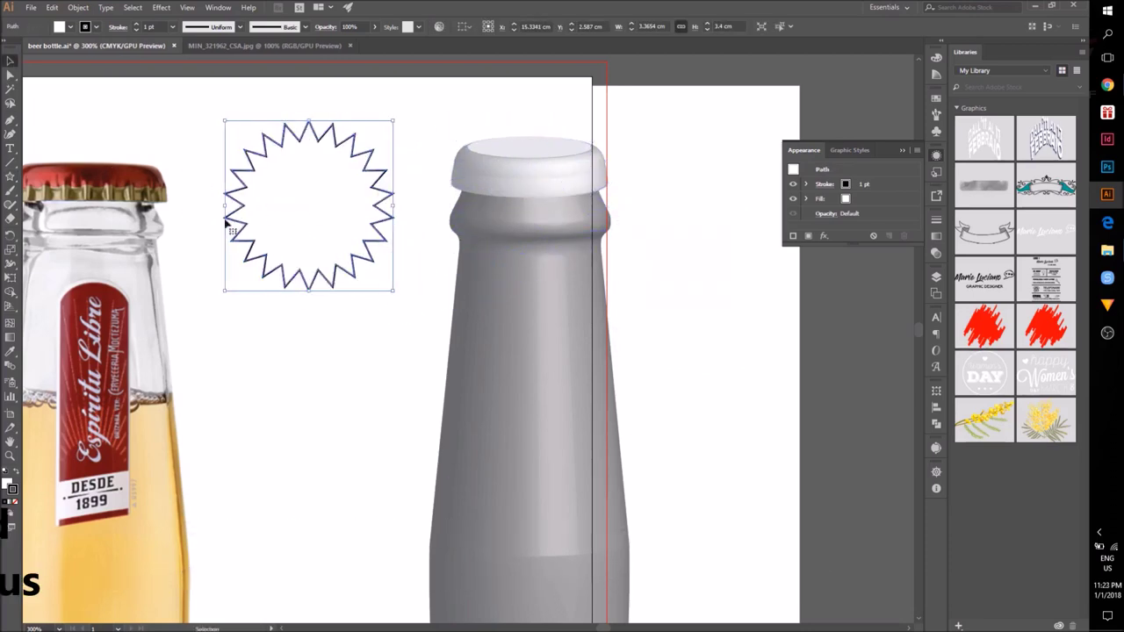
Step: Select all outer points of the star and round their corners to 0.05 cm
key("a")
key("ctrl+equal")
left_click_drag(324, 246, 349, 220)
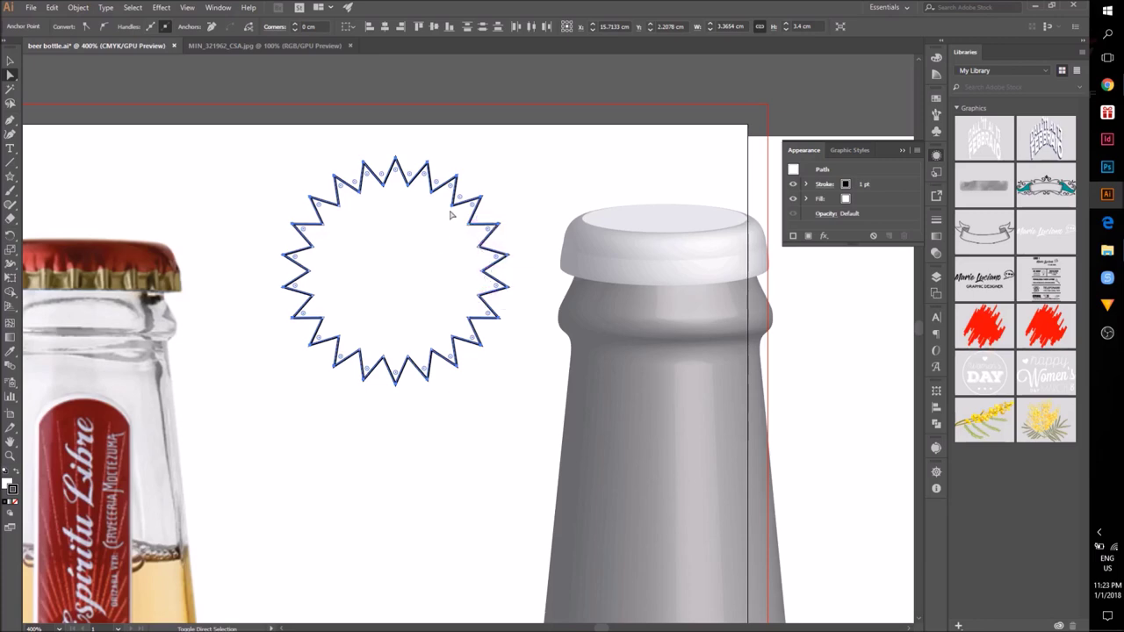
left_click_drag(392, 190, 426, 171)
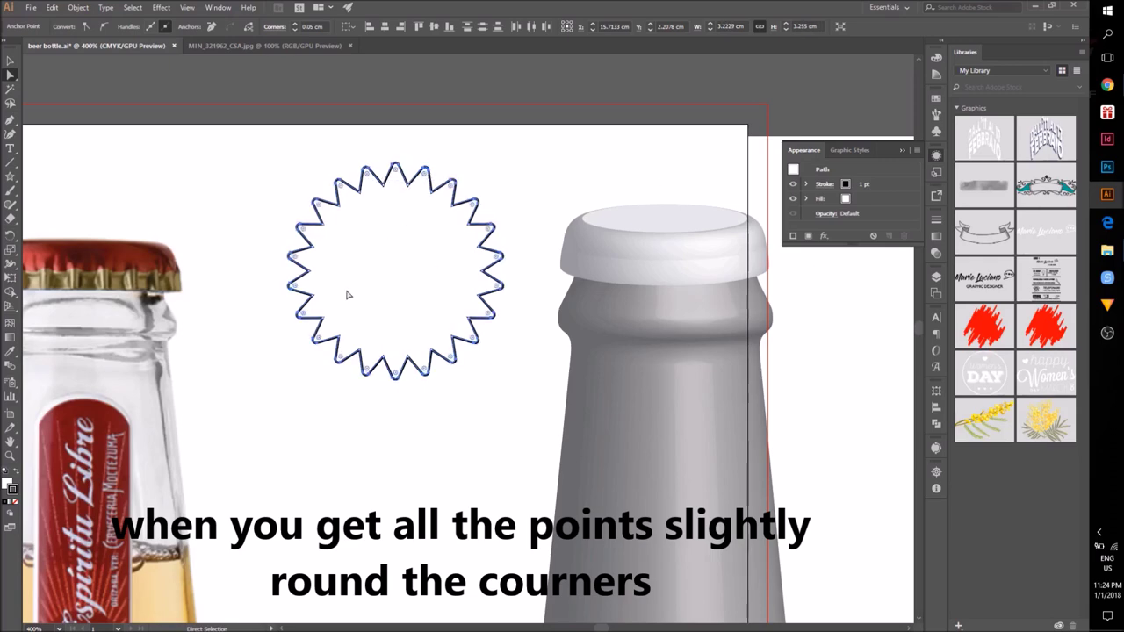
left_click(251, 150)
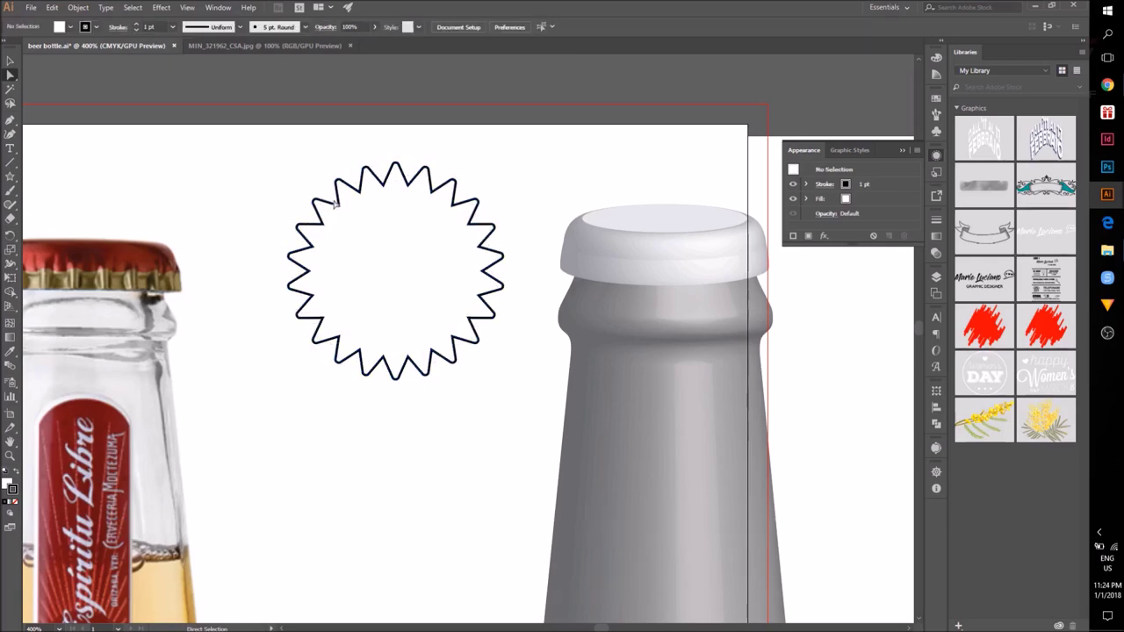
Step: Select all inner points of the star and round their corners to 0.16 cm
left_click(360, 192)
left_click(420, 190, "shift")
left_click(453, 205, "shift")
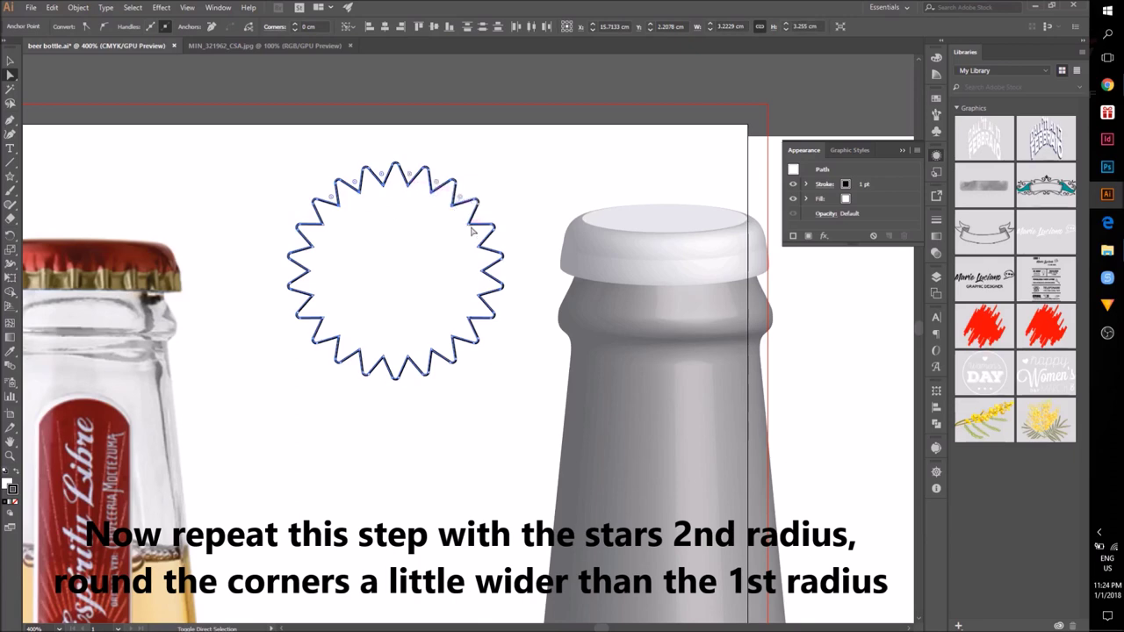
left_click(483, 271, "shift")
left_click(480, 294, "shift")
left_click(469, 318, "shift")
left_click(407, 356, "shift")
left_click(383, 356, "shift")
left_click(359, 348, "shift")
left_click(339, 336, "shift")
left_click(323, 318, "shift")
left_click(313, 296, "shift")
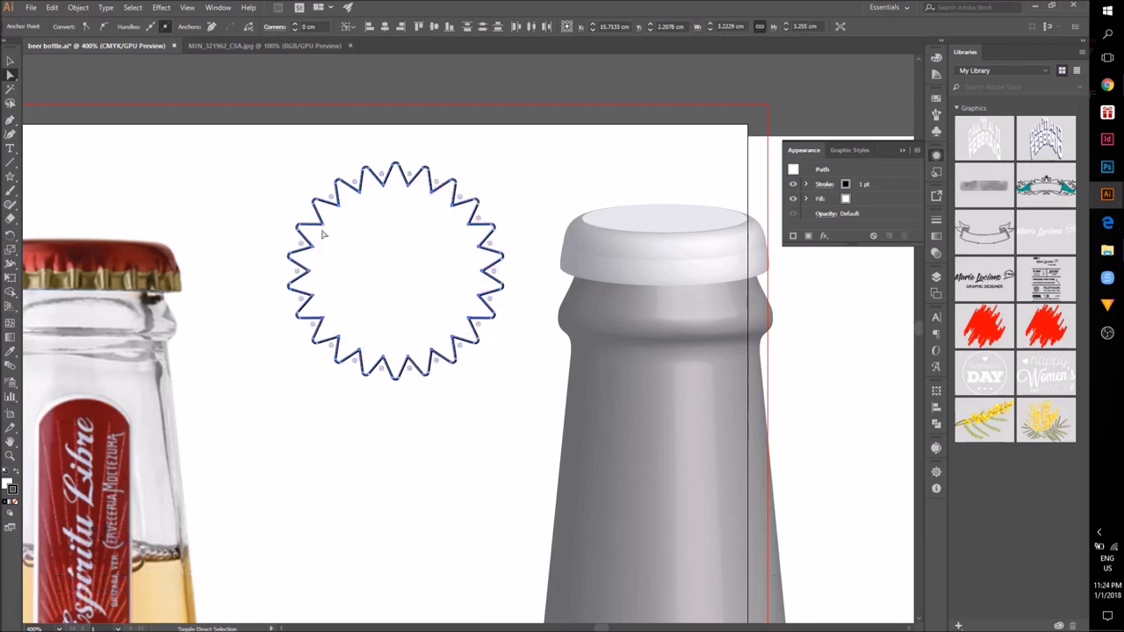
left_click_drag(312, 218, 332, 250)
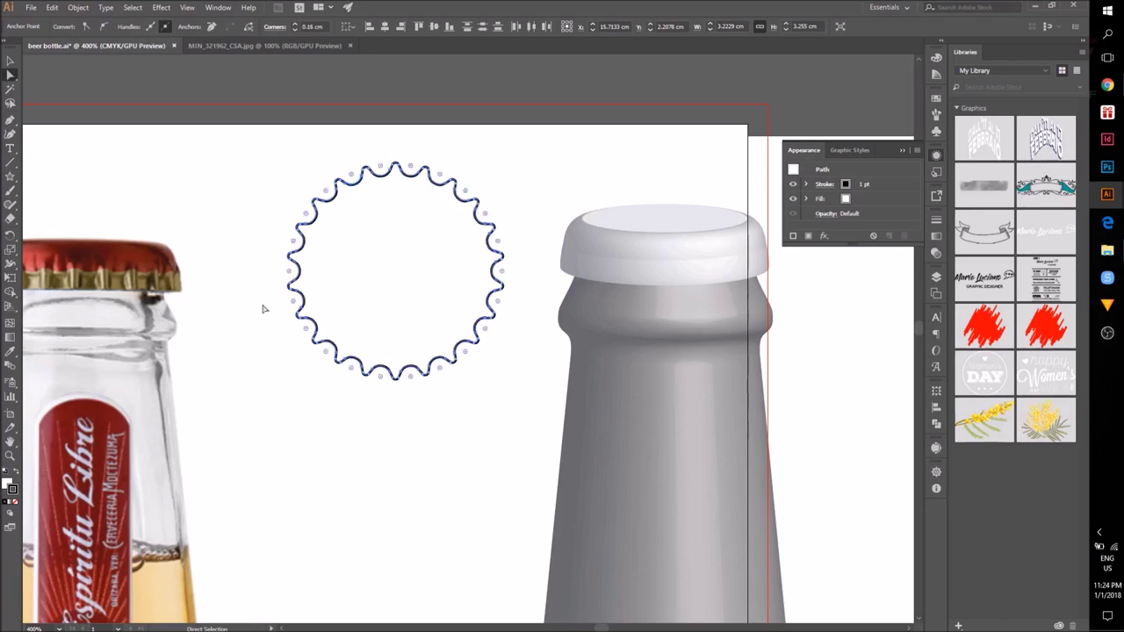
left_click(357, 148)
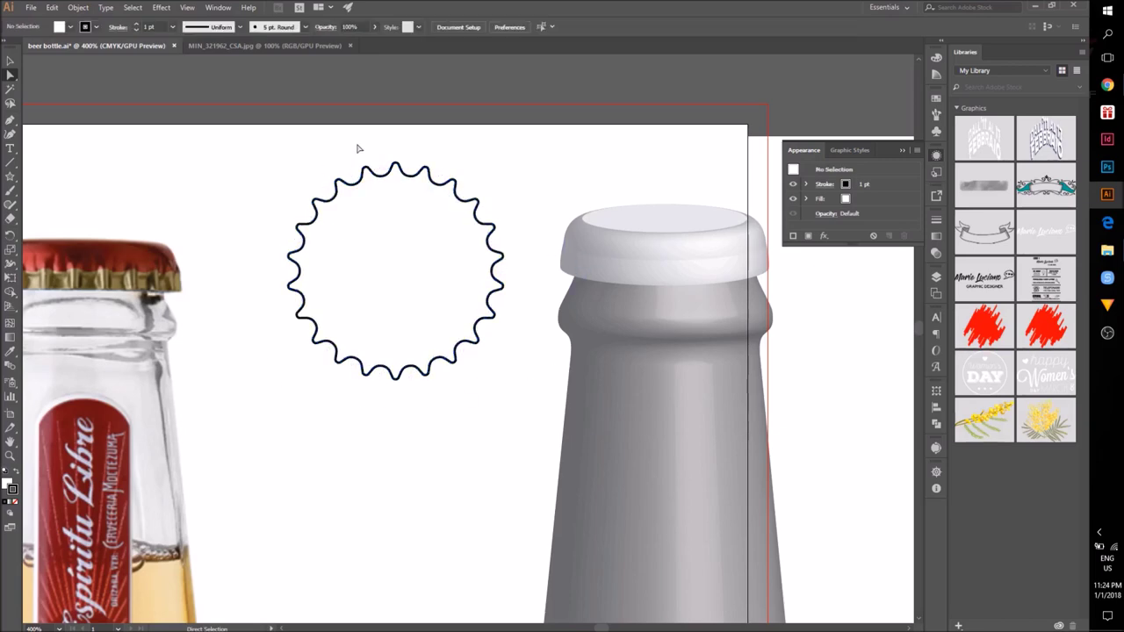
Step: Save the document and place a copy of the rounded star beside the spare profile outlines outside the artboard
left_click(30, 9)
left_click(91, 105)
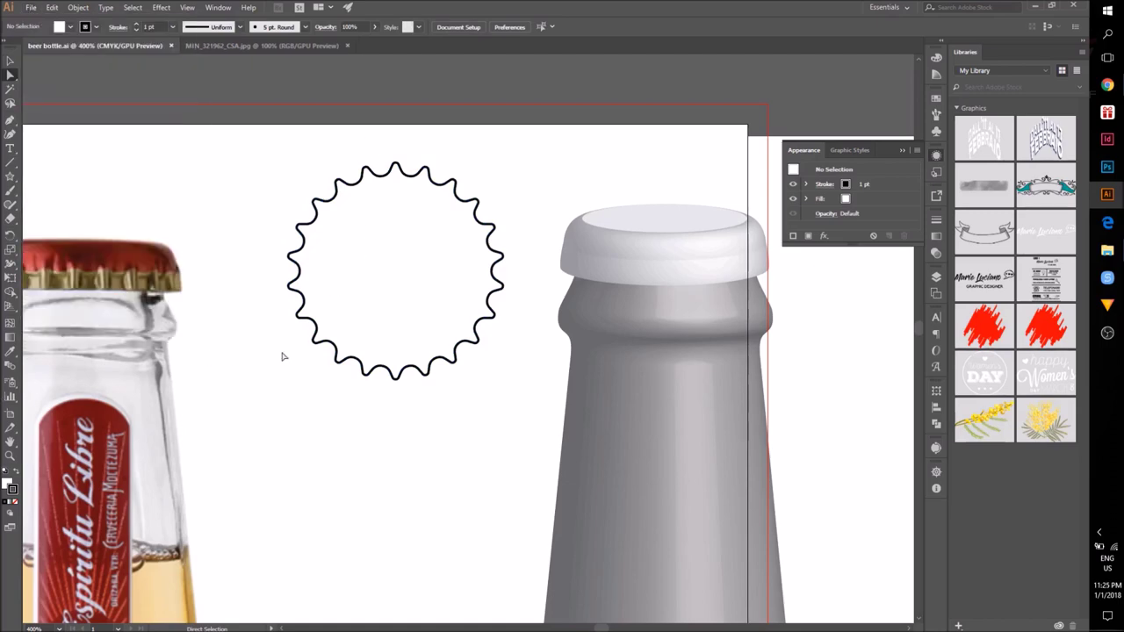
scroll(283, 358, "down", 1)
scroll(348, 423, "down", 5)
left_click_drag(349, 426, 459, 292)
key("v")
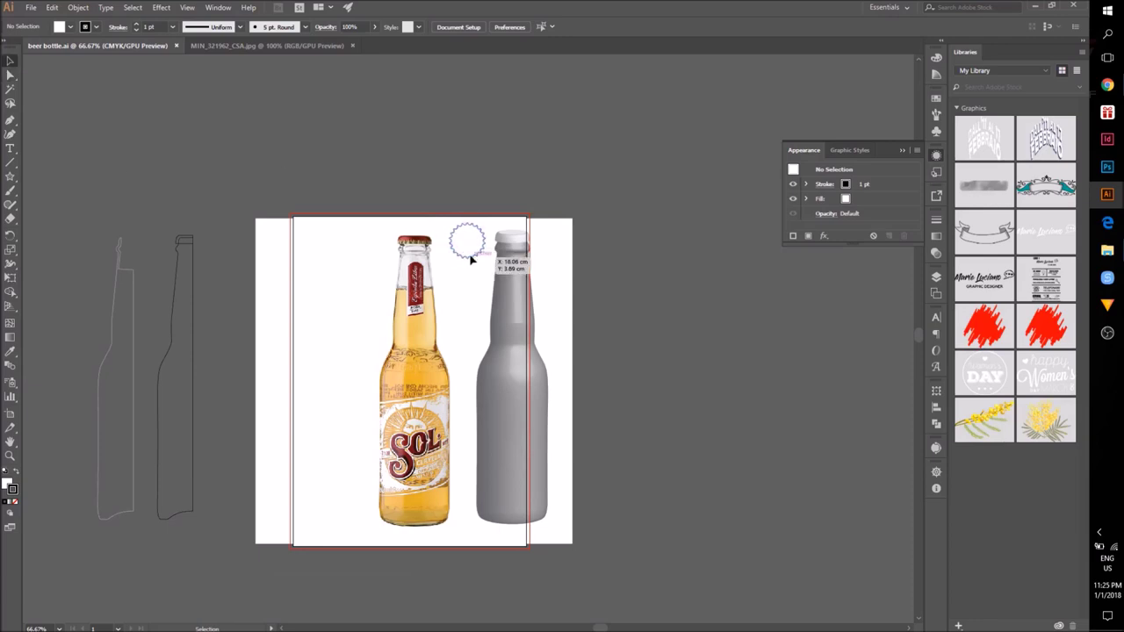
left_click(474, 258)
left_click_drag(473, 258, 84, 245)
left_click(487, 292)
Step: Set the stroke of the rounded star beside the 3D bottle to none, leaving only its white fill
scroll(486, 290, "up", 5)
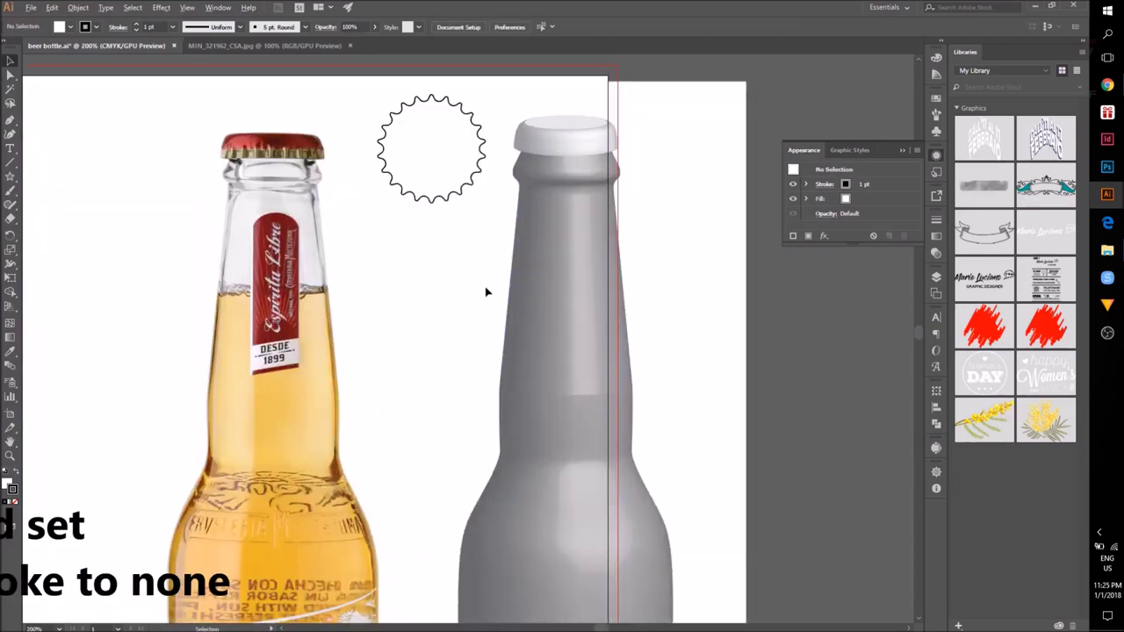
scroll(485, 255, "down", 1)
left_click(410, 245)
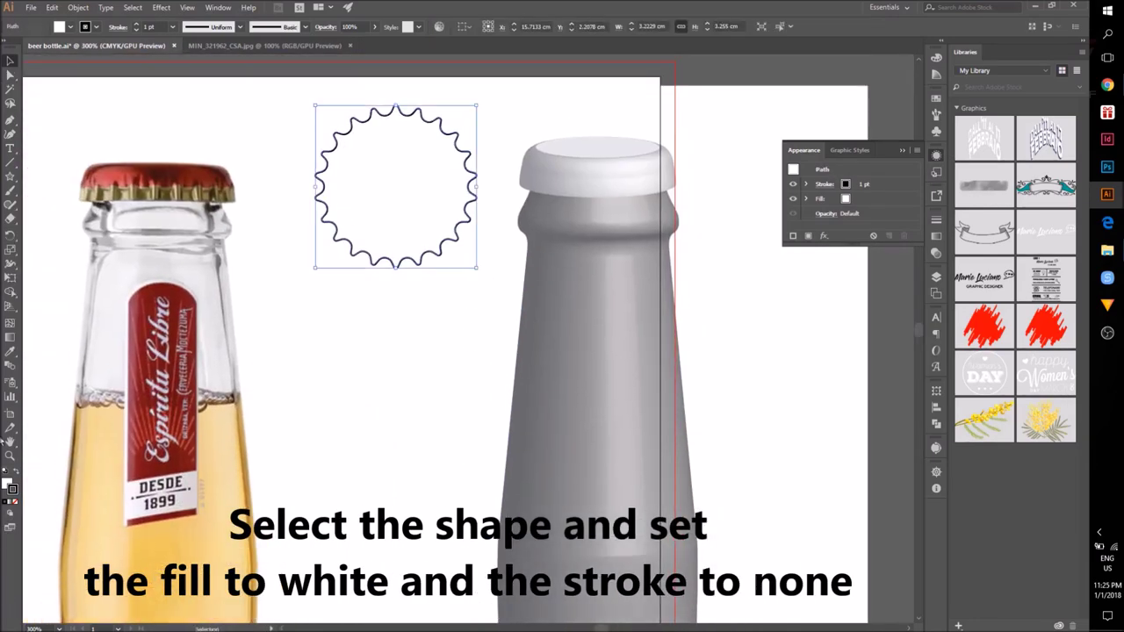
left_click(18, 505)
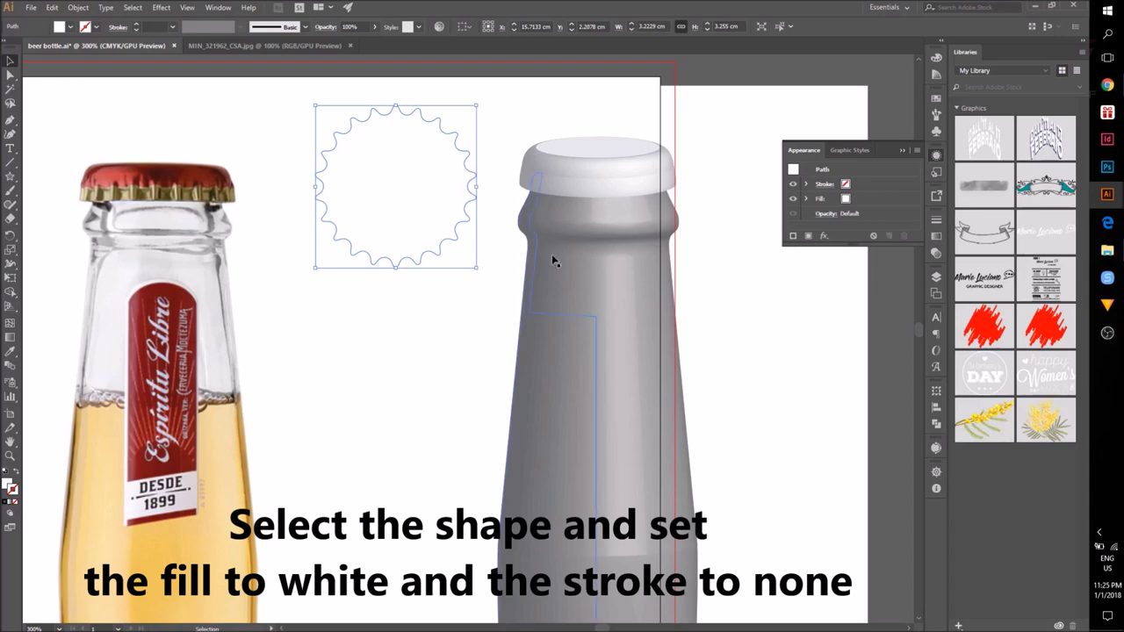
left_click(904, 151)
Step: Start a 3D Extrude & Bevel effect on the rounded star with the Right position preset
left_click(162, 7)
mouse_move(193, 79)
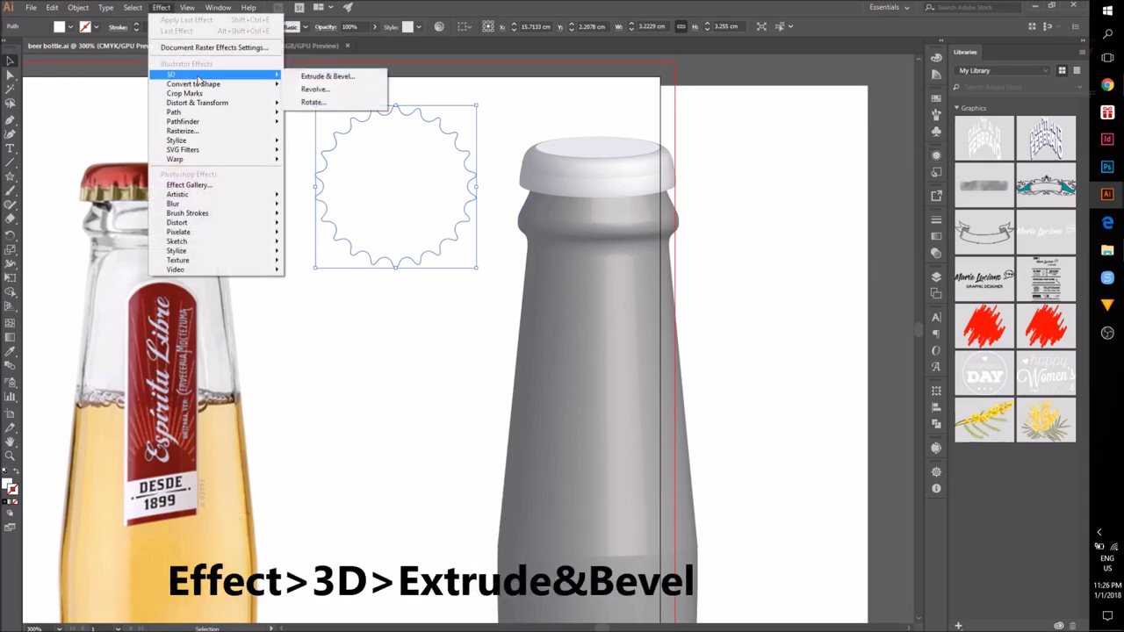
left_click(355, 78)
left_click(865, 95)
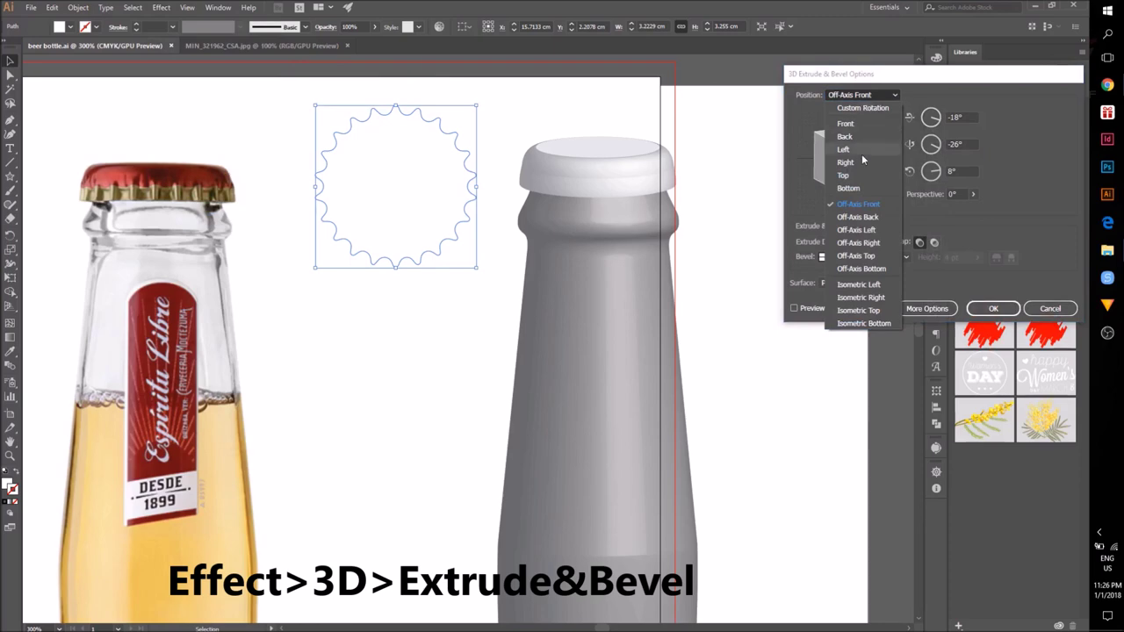
left_click(842, 162)
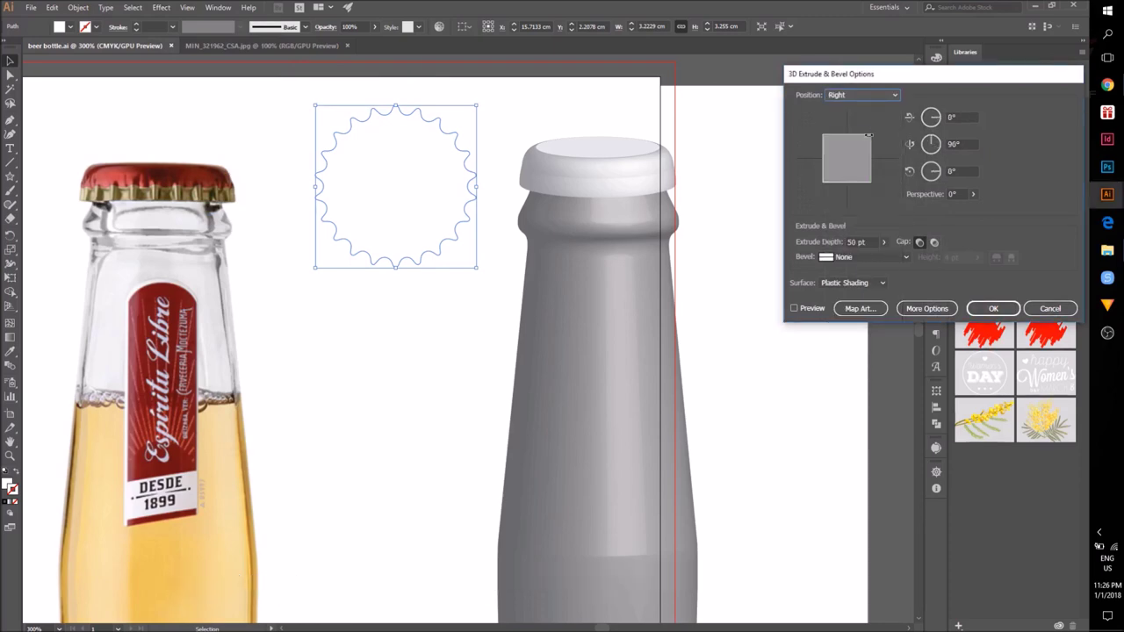
left_click_drag(876, 132, 884, 160)
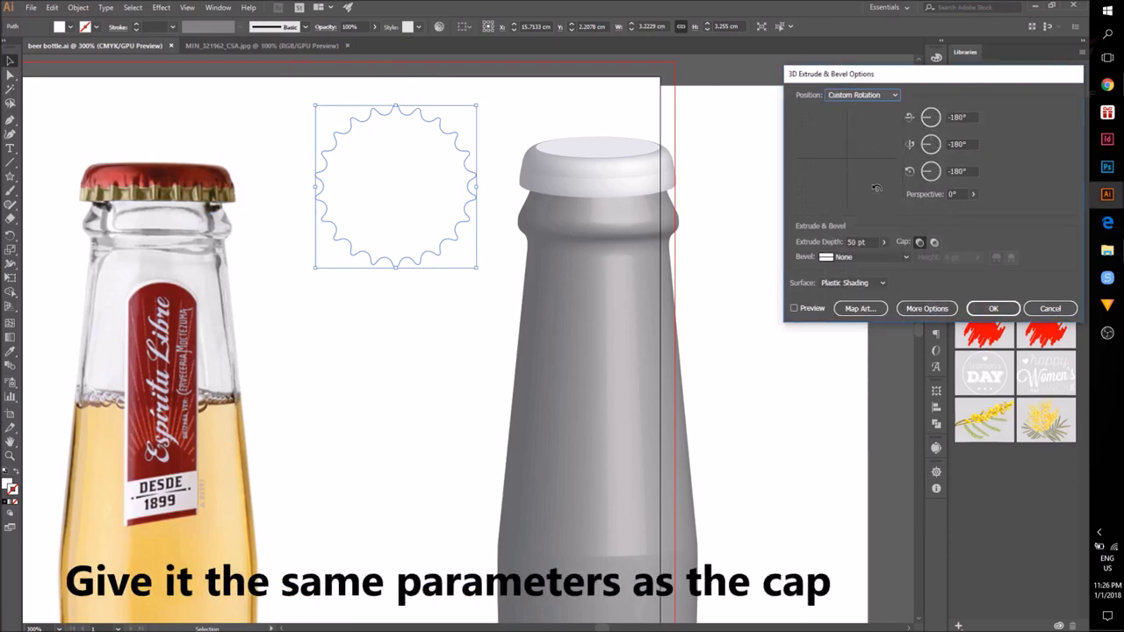
left_click(865, 94)
left_click(842, 163)
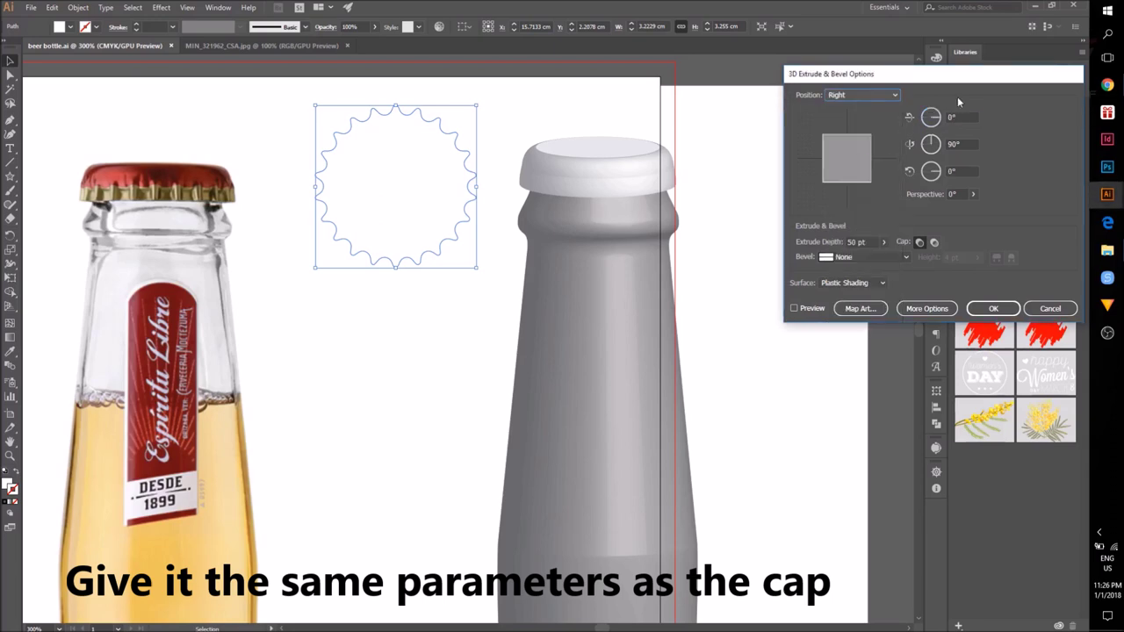
Step: Set the extrusion's Y rotation to 80°, its Z rotation to -90° and its perspective to 20°
left_click(953, 145)
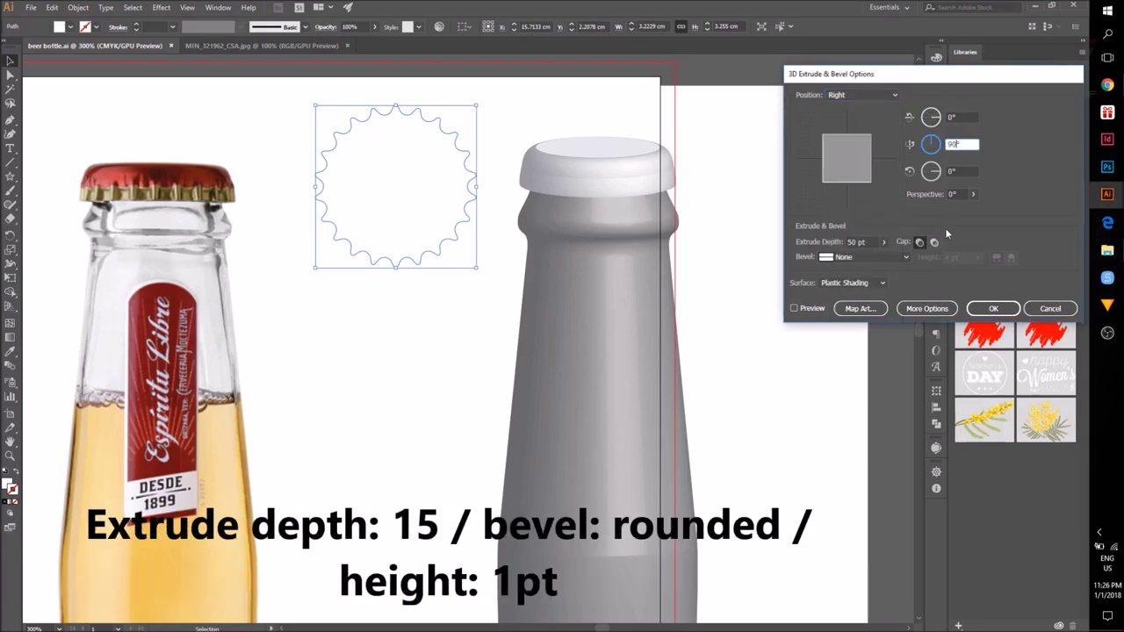
type("80")
key("Tab")
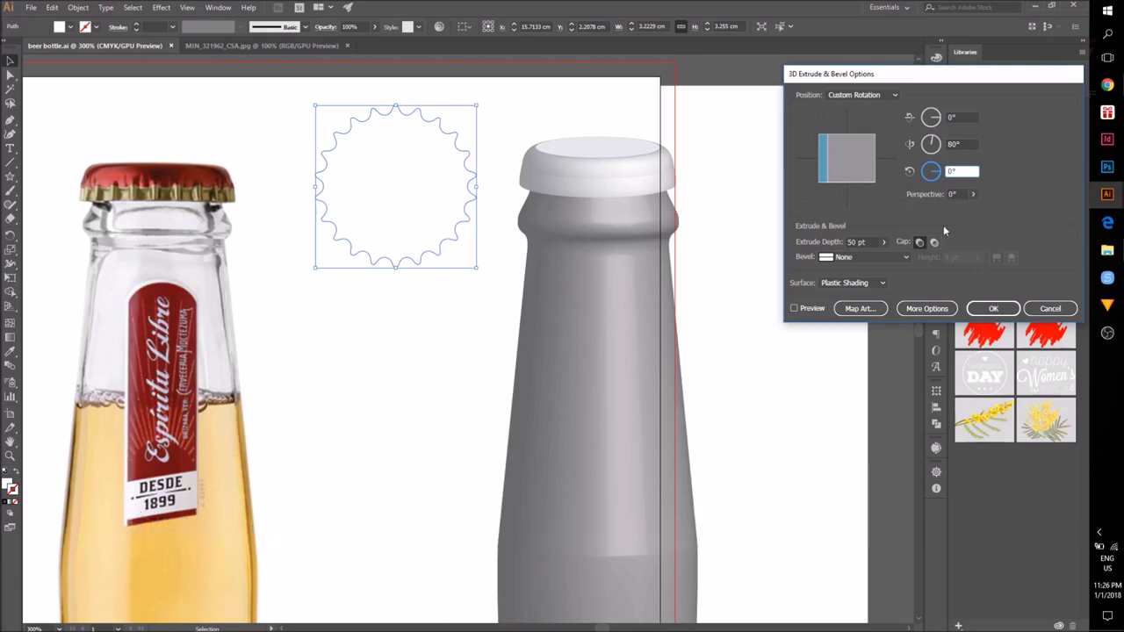
type("-90")
key("Tab")
type("20")
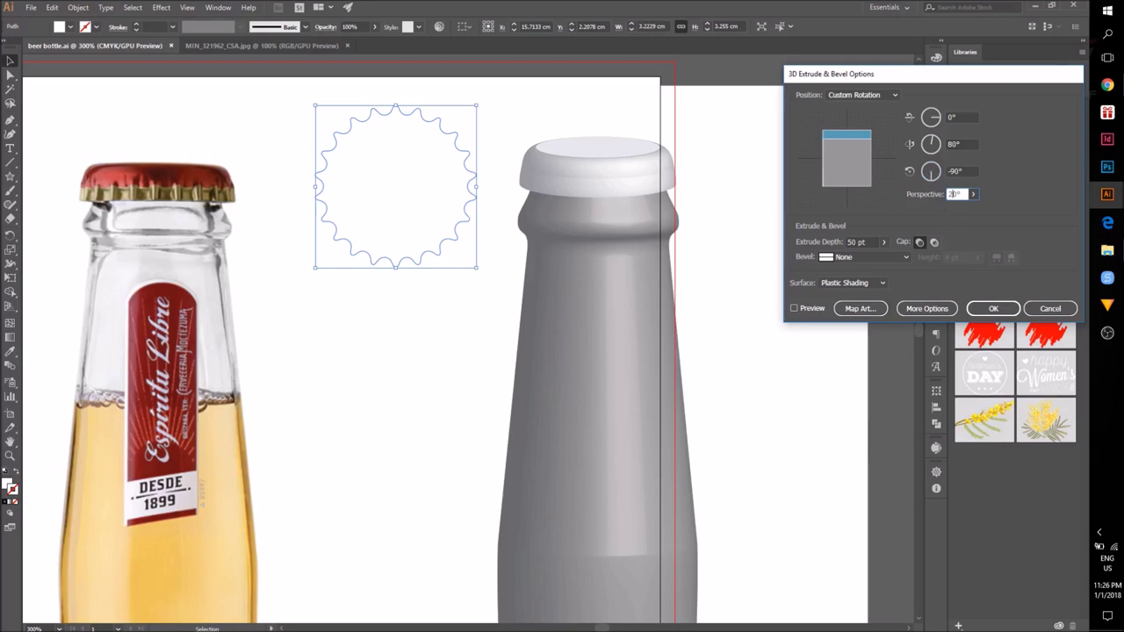
Step: Set the extrude depth to 15 pt with a Rounded bevel of 1 pt height, apply the effect and deselect the star
key("Tab")
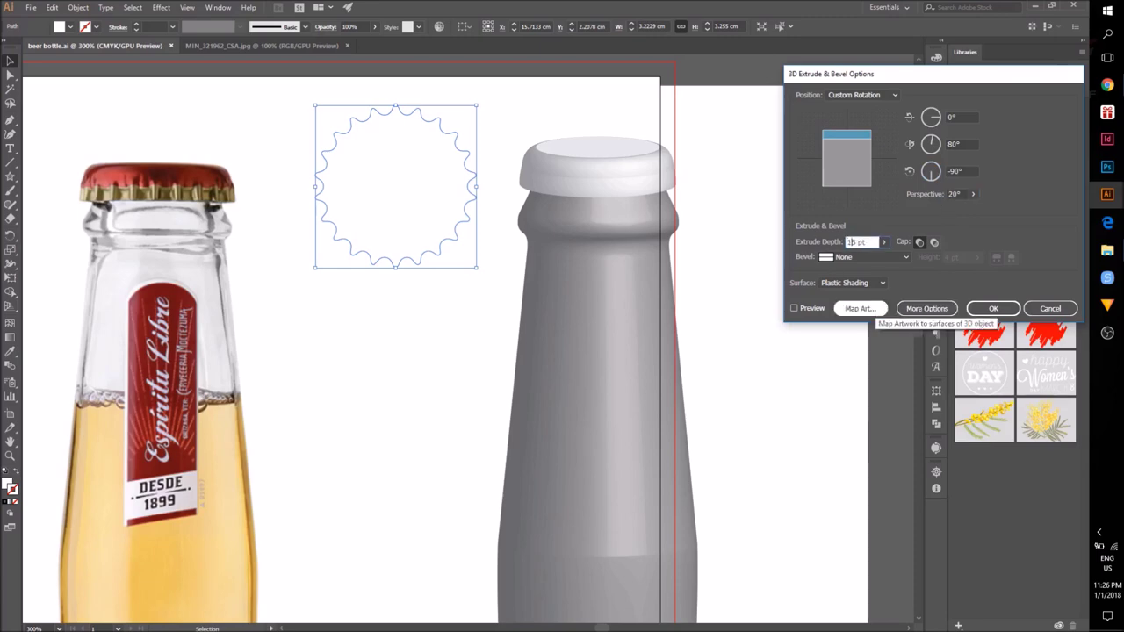
left_click(886, 257)
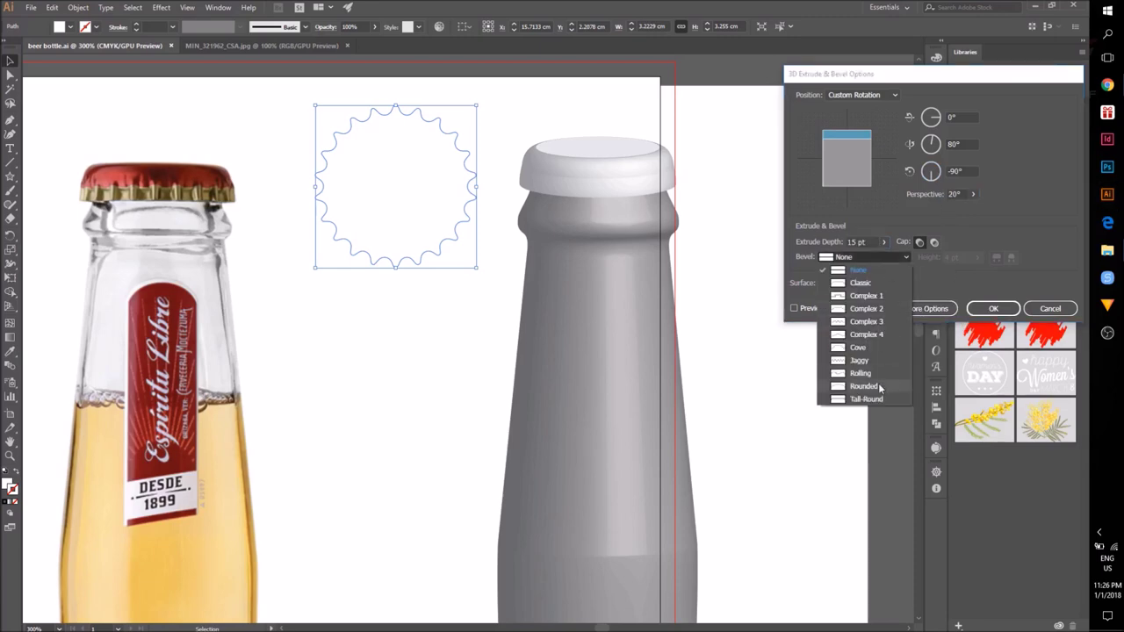
left_click(880, 388)
left_click(978, 257)
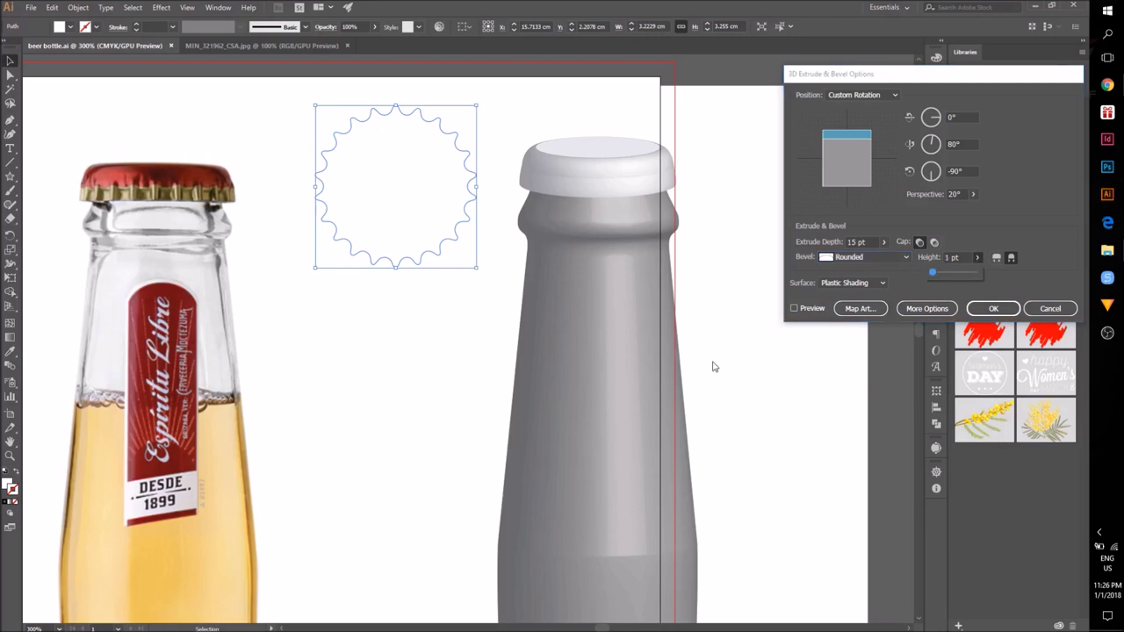
left_click(922, 288)
left_click(794, 310)
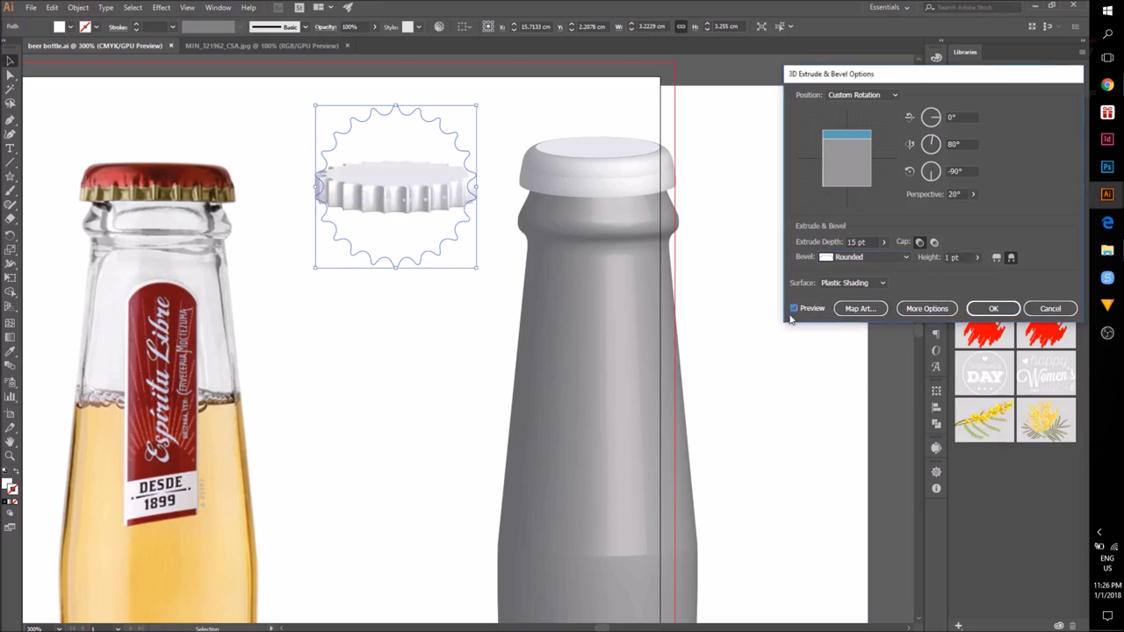
left_click(993, 309)
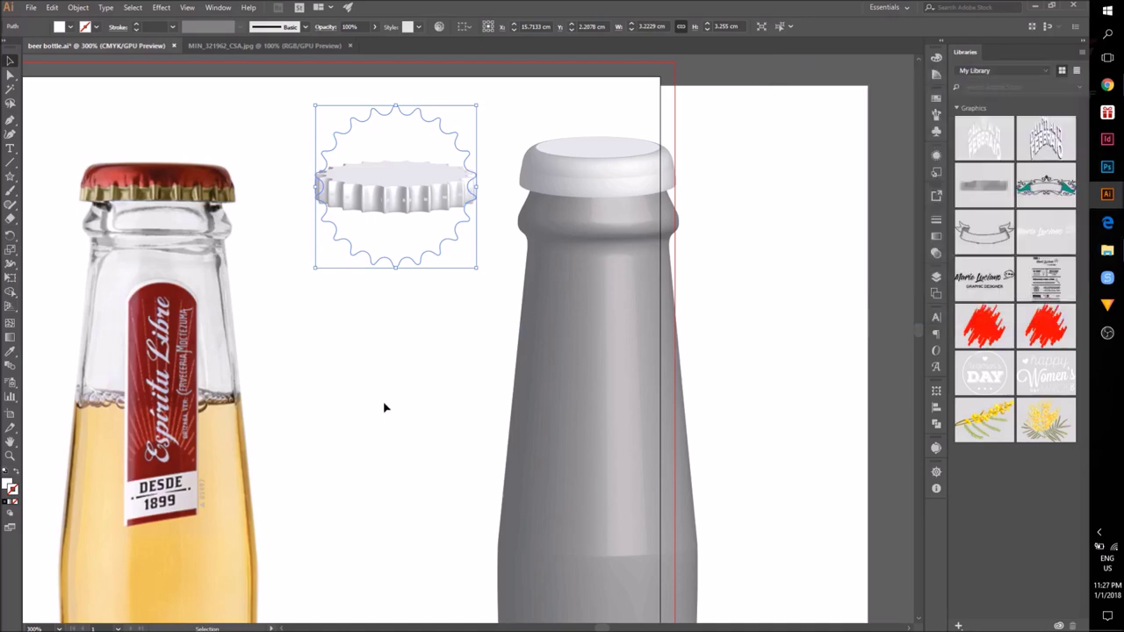
left_click(384, 408)
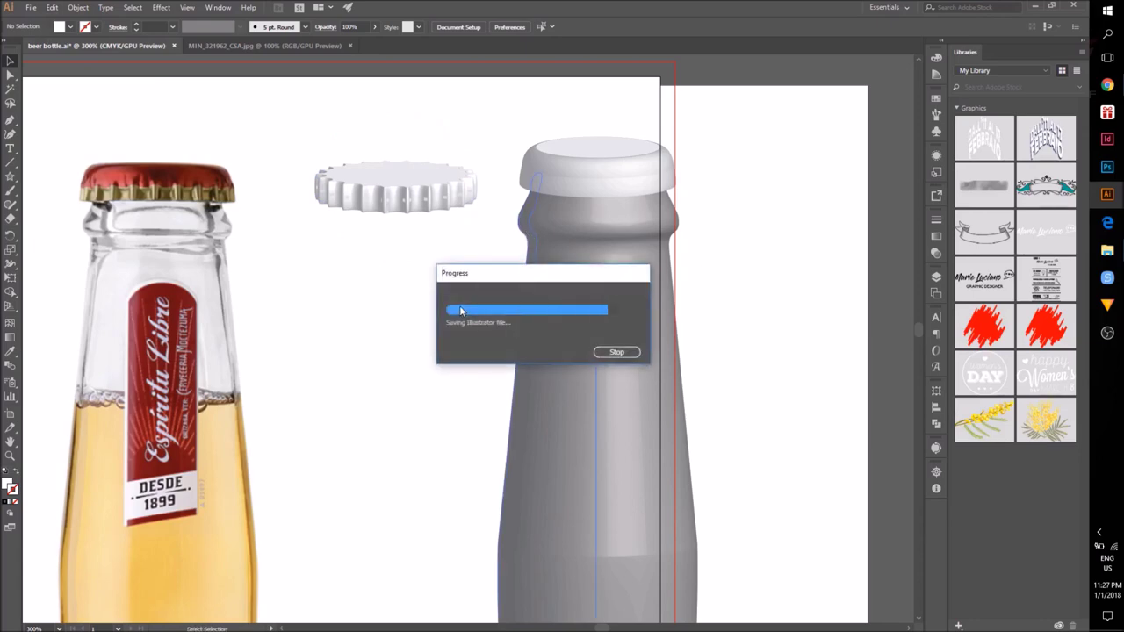
Step: Try the extruded crimped ring over the 3D bottle's cap and move it back beside the bottle
left_click_drag(460, 307, 349, 372)
left_click(270, 319)
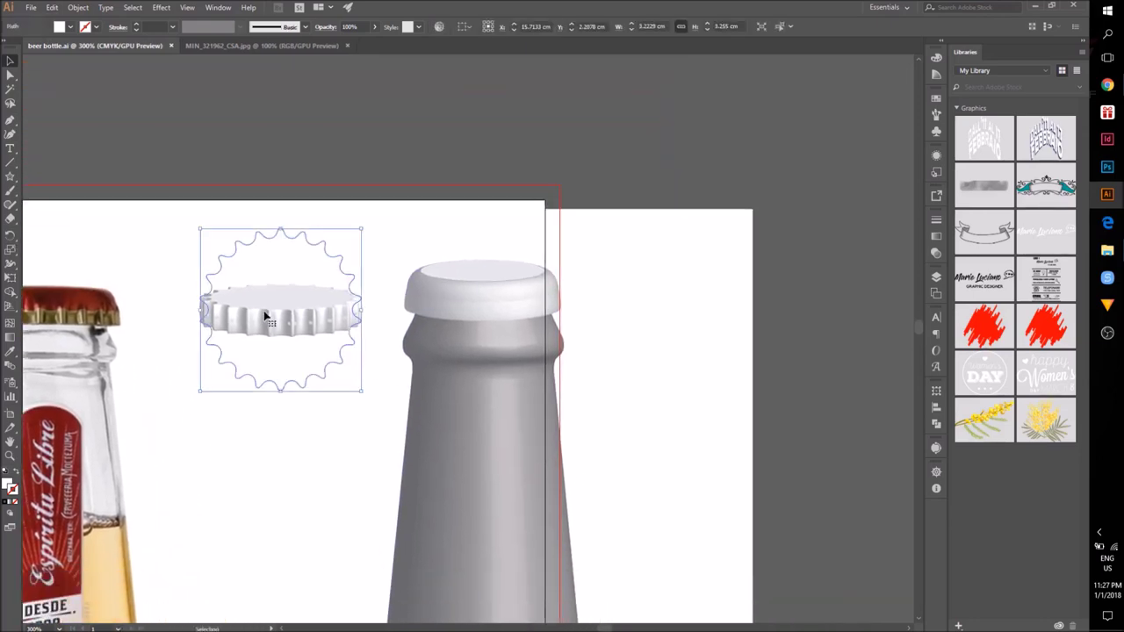
left_click_drag(271, 319, 296, 316)
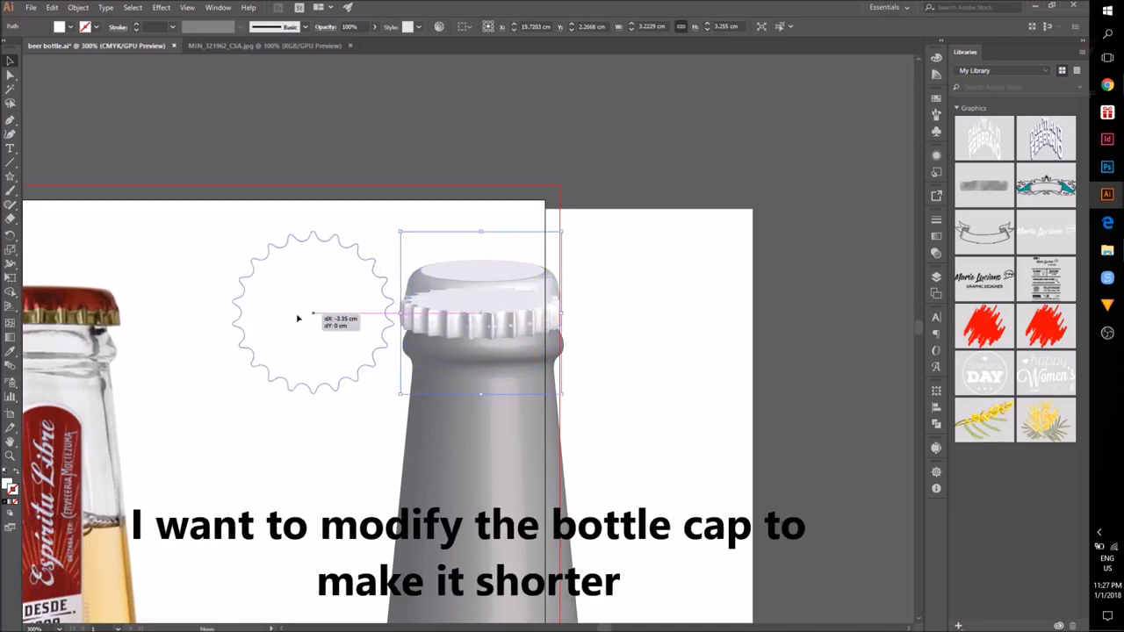
Step: Select the smooth cap on the 3D bottle and hide its 3D Revolve effect
scroll(479, 326, "up", 5)
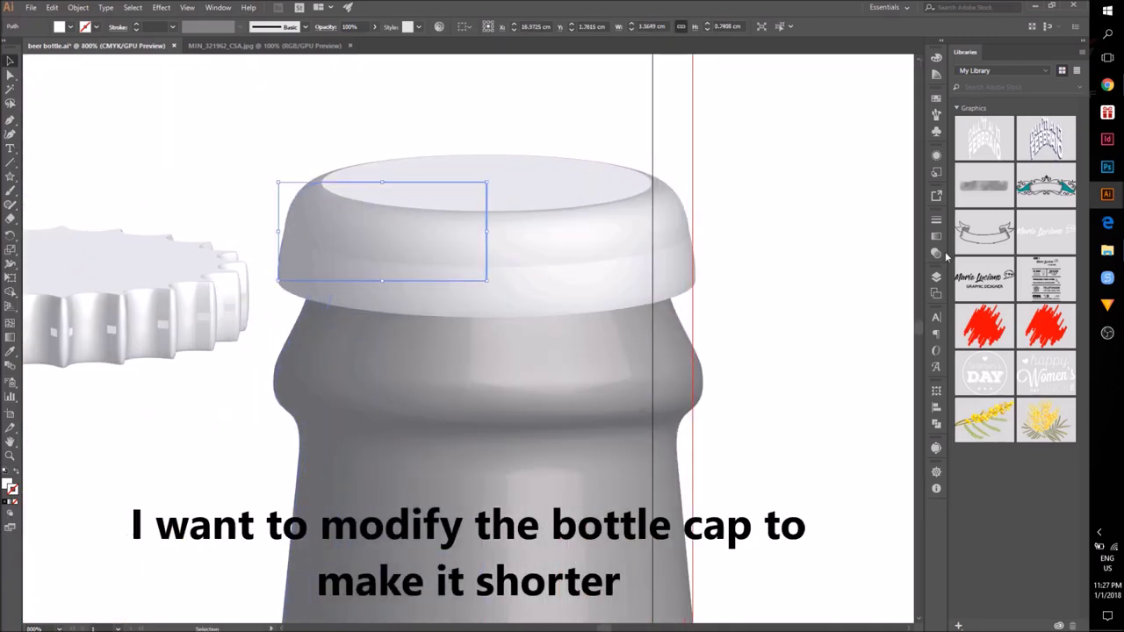
left_click(936, 155)
left_click(794, 216)
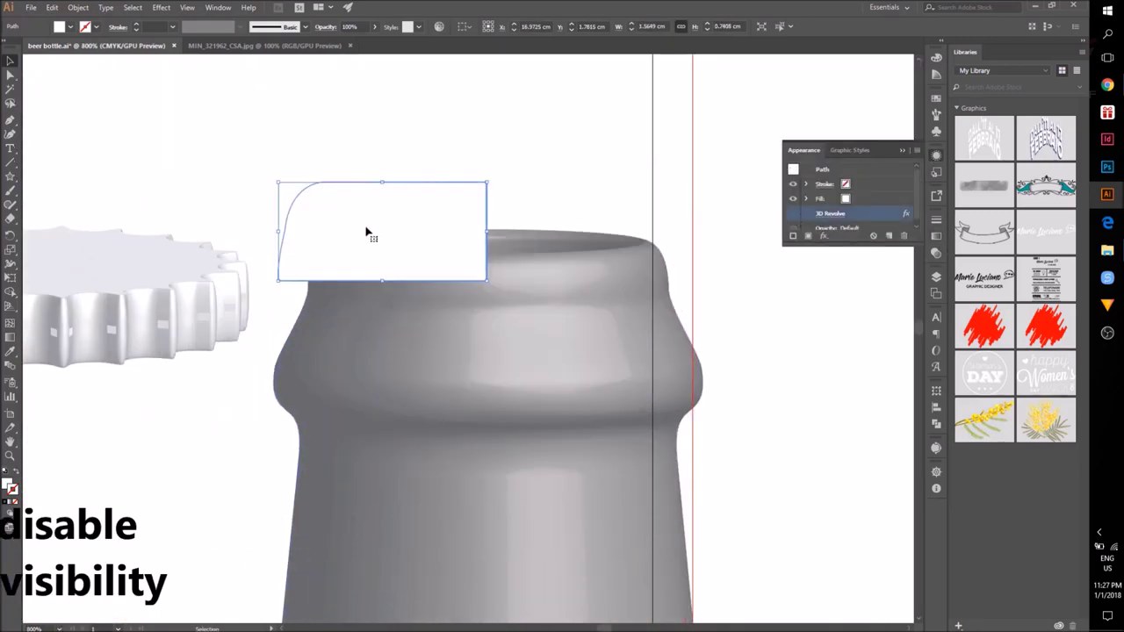
Step: Cut the cap's half-profile at mid-height on both sides and delete its lower half
left_click(284, 231)
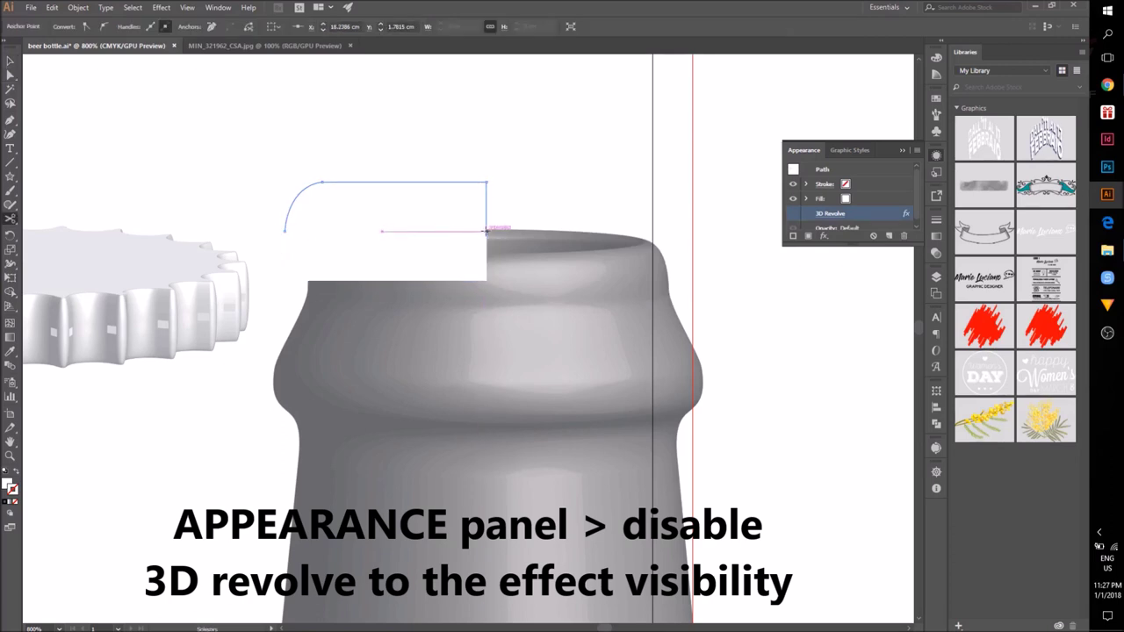
key("a")
left_click(466, 281)
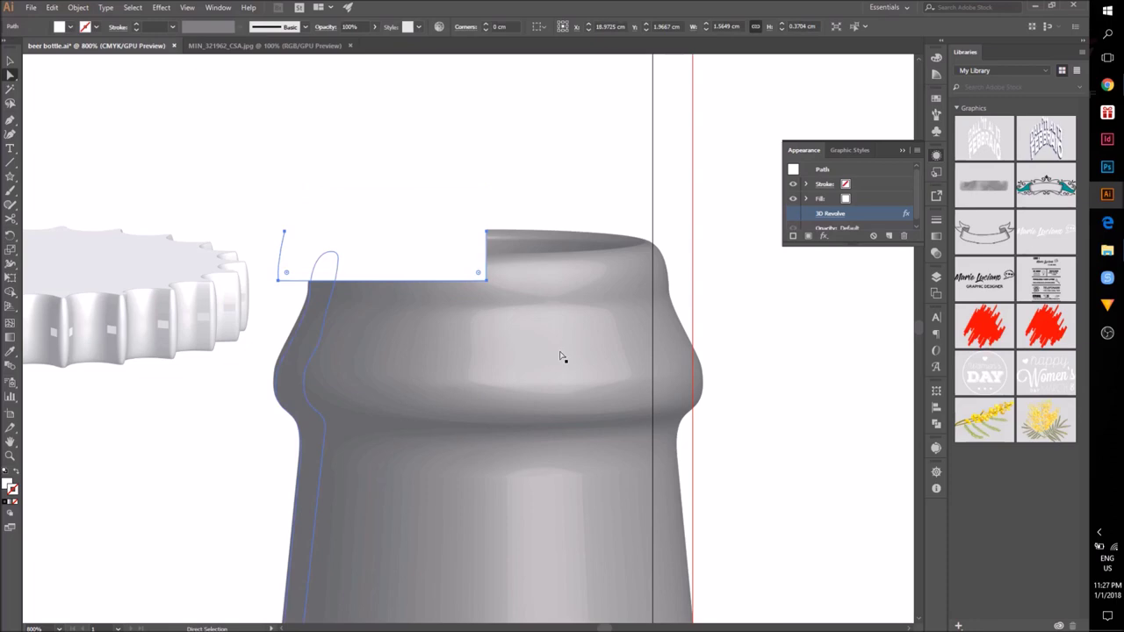
key("Delete")
Step: Join the open ends of the remaining upper cap profile and make its 3D Revolve effect visible again
left_click(487, 232)
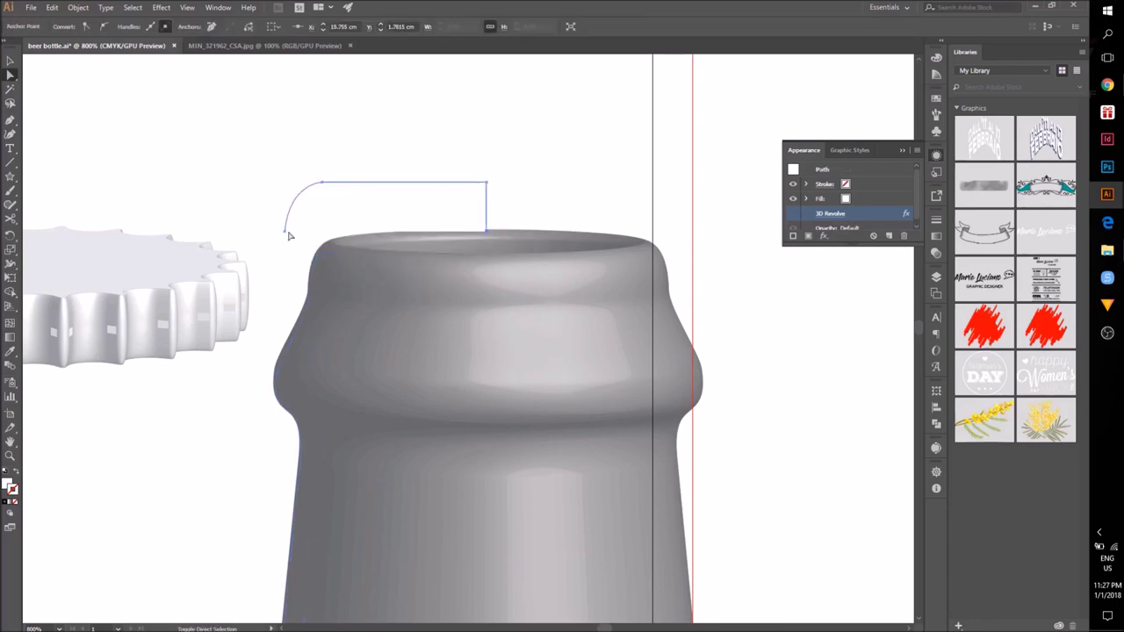
key("ctrl+j")
left_click(10, 61)
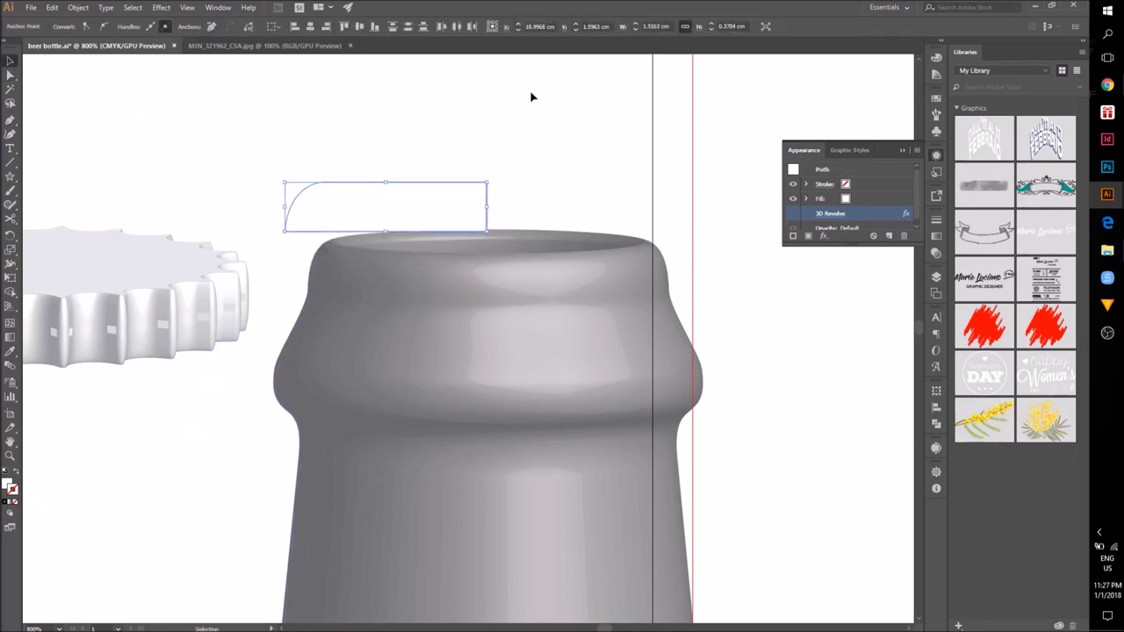
left_click(532, 96)
left_click(470, 206)
left_click(793, 214)
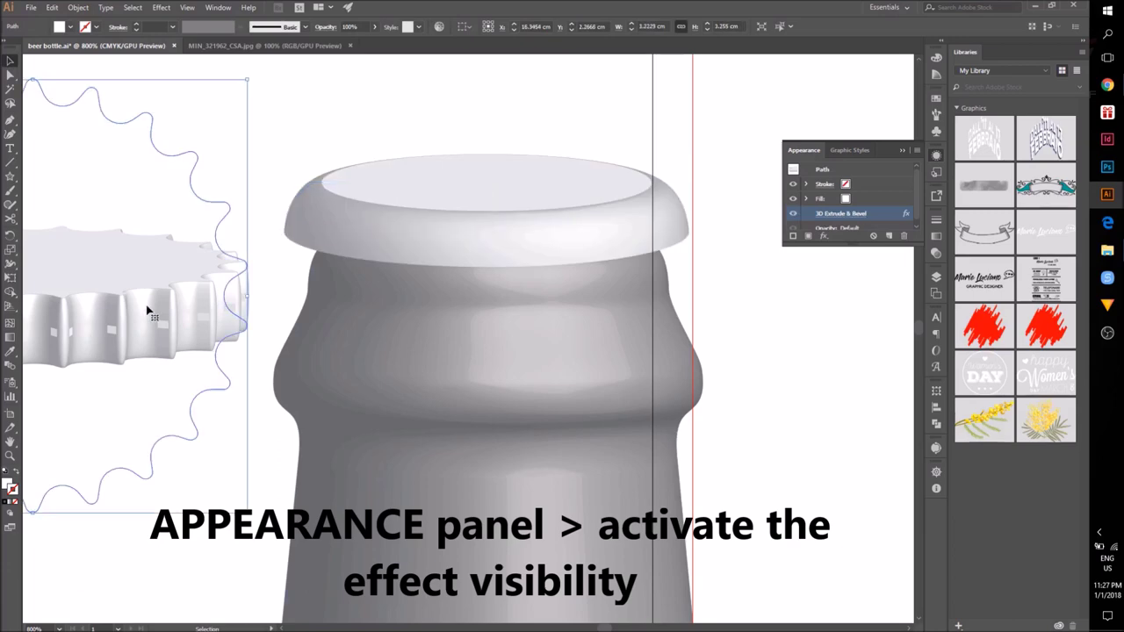
Step: Bring the shortened smooth cap to the front and fit the crimped ring centered beneath it on the bottle neck
mouse_move(151, 314)
left_mouse_down()
mouse_move(603, 294)
mouse_move(590, 332)
left_mouse_up()
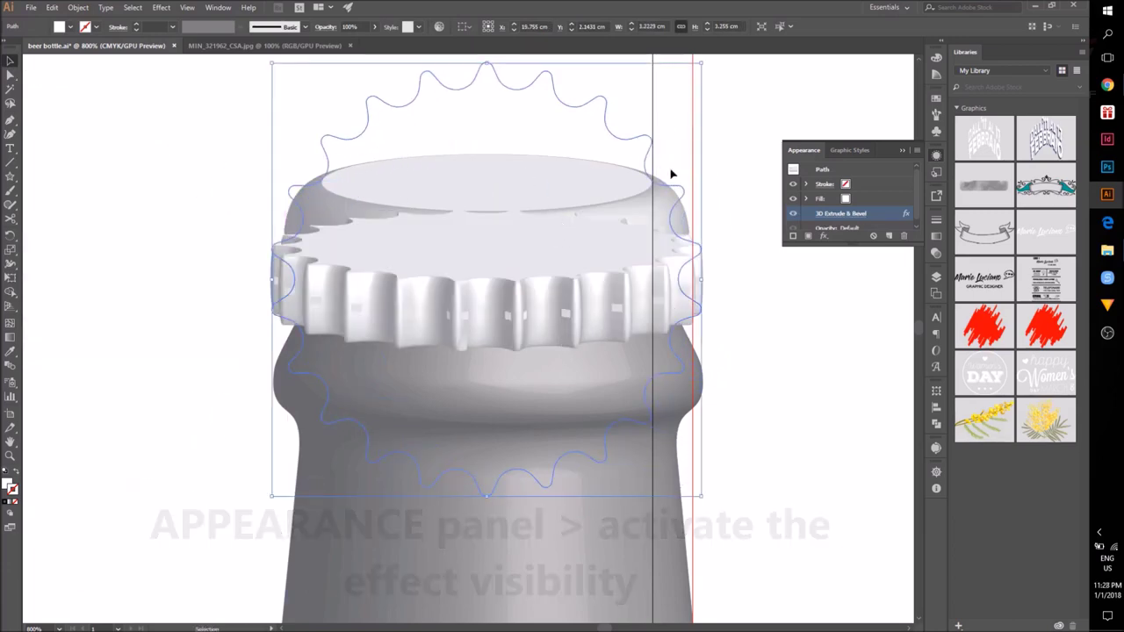
left_click_drag(557, 225, 508, 317)
right_click(639, 202)
mouse_move(670, 383)
left_click(777, 383)
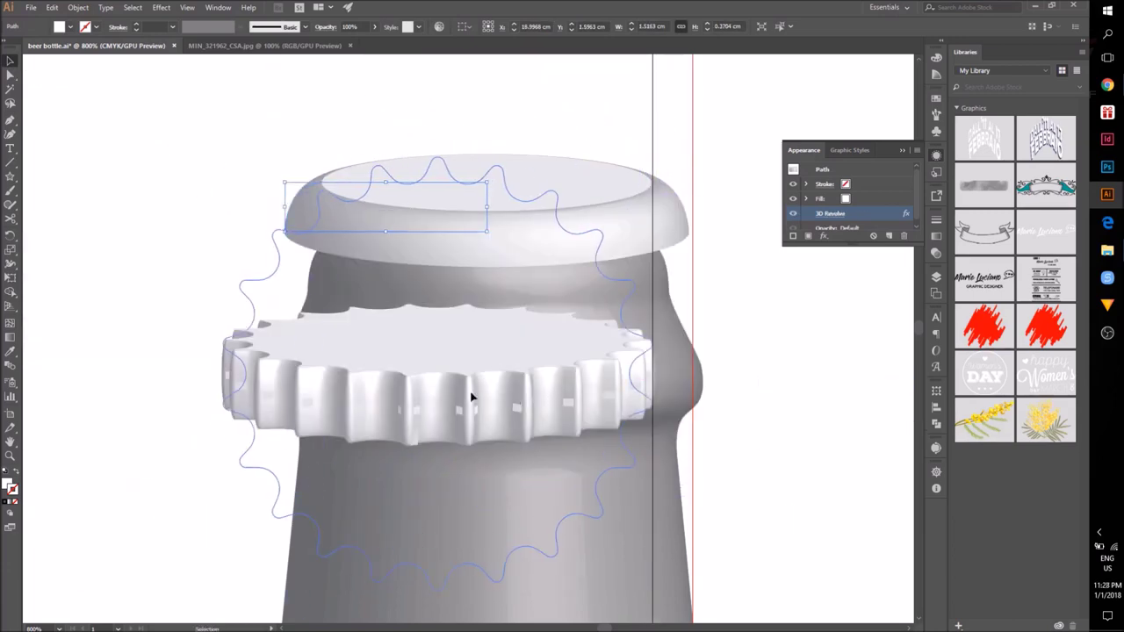
left_click_drag(470, 394, 480, 326)
key("ctrl+minus")
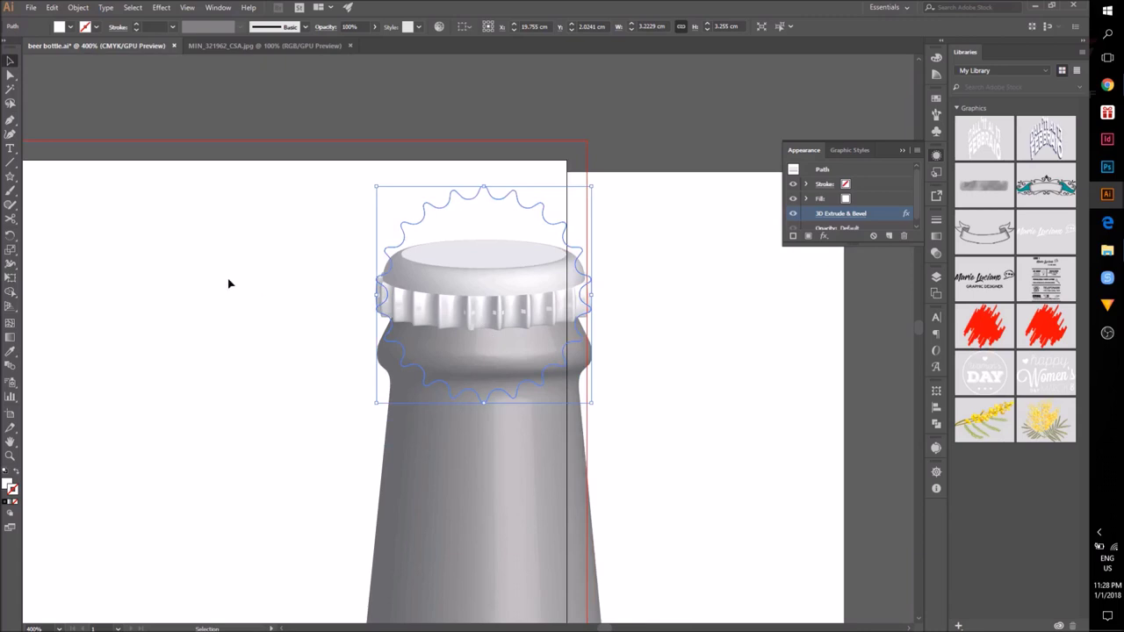
Step: Select the smooth cap top and the crimped ring, place a copy of both above the artboard, and save the document
left_click(228, 283)
left_click(494, 305)
left_click(488, 282, "shift")
key("ctrl+minus")
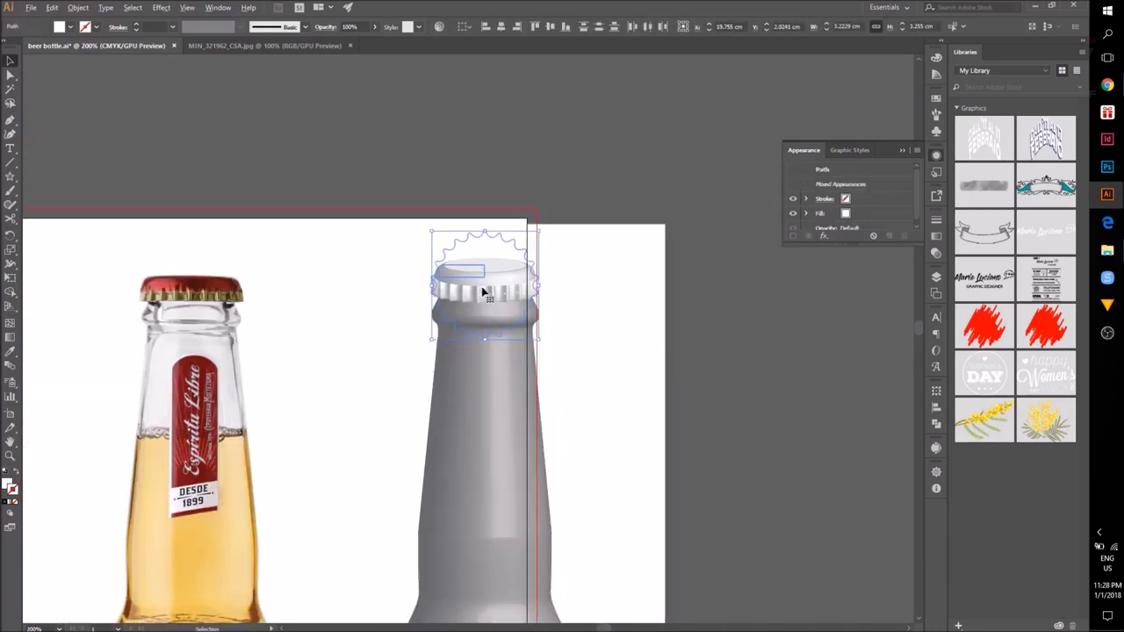
left_click_drag(490, 284, 484, 116)
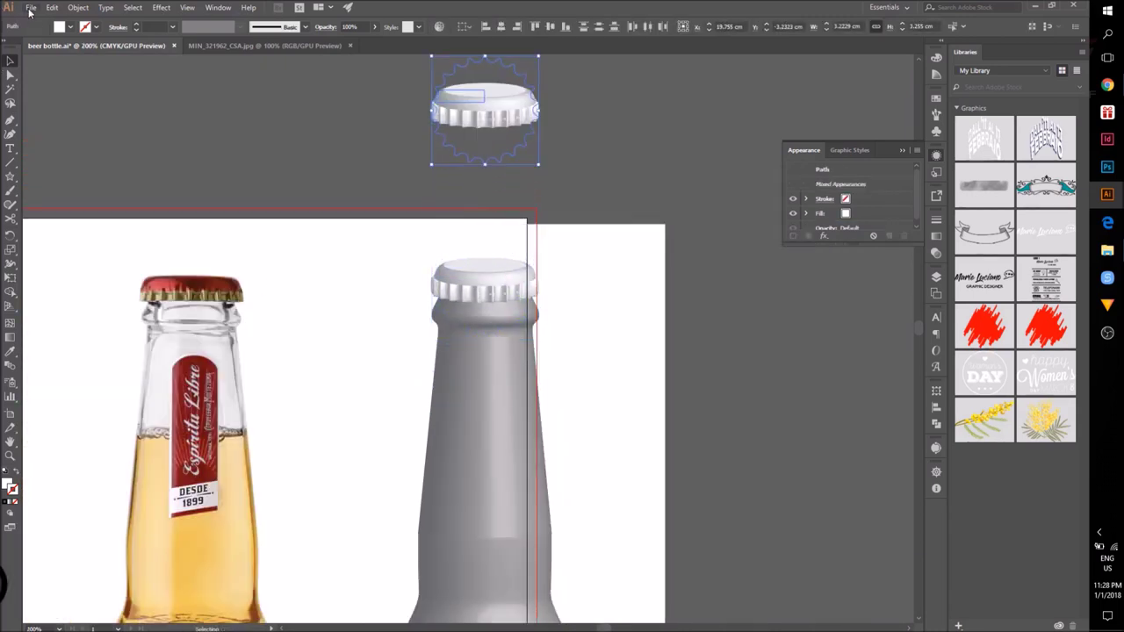
key("a")
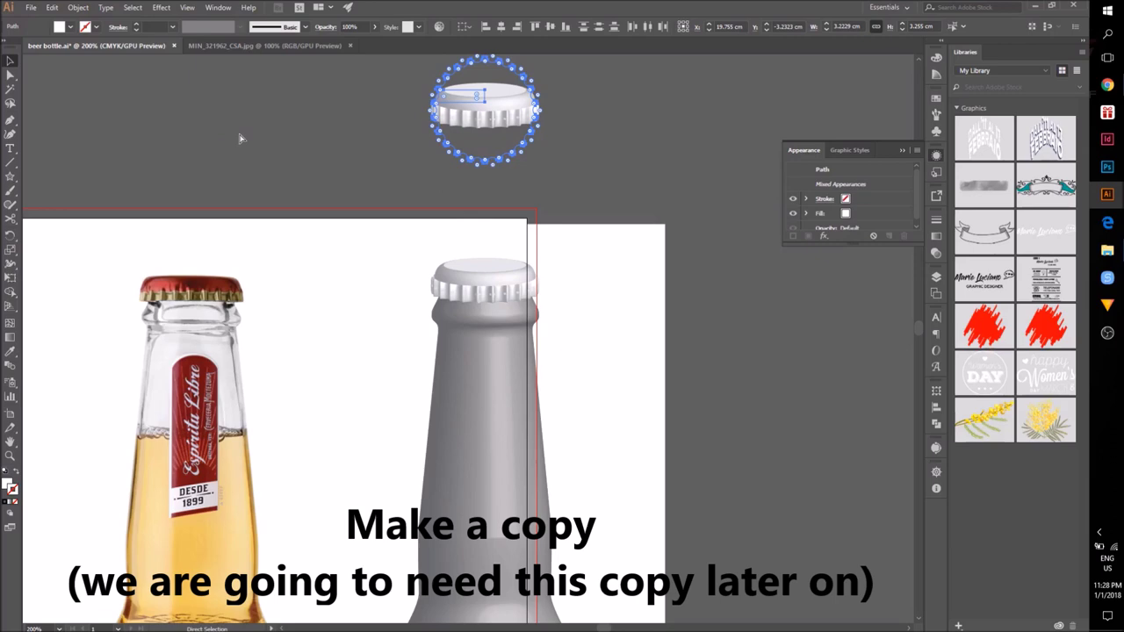
key("ctrl+s")
left_click(239, 135)
Step: Try to scale down the crimped ring of the cap copy above the artboard
left_click_drag(427, 106, 409, 325)
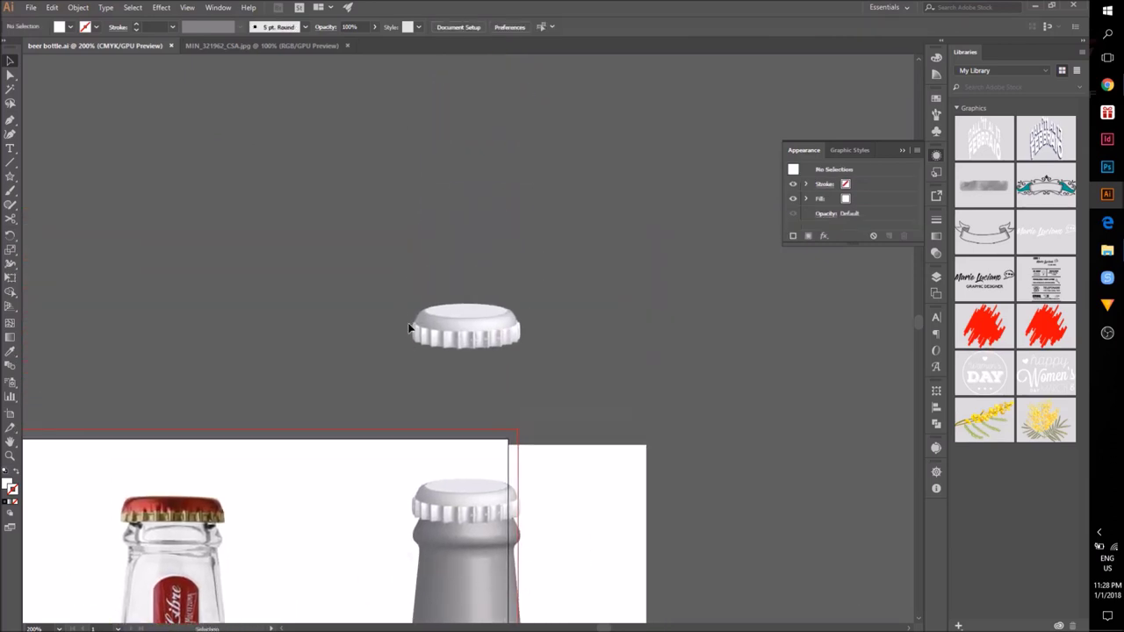
scroll(409, 328, "up", 3)
left_click_drag(638, 449, 515, 434)
scroll(515, 434, "up", 1)
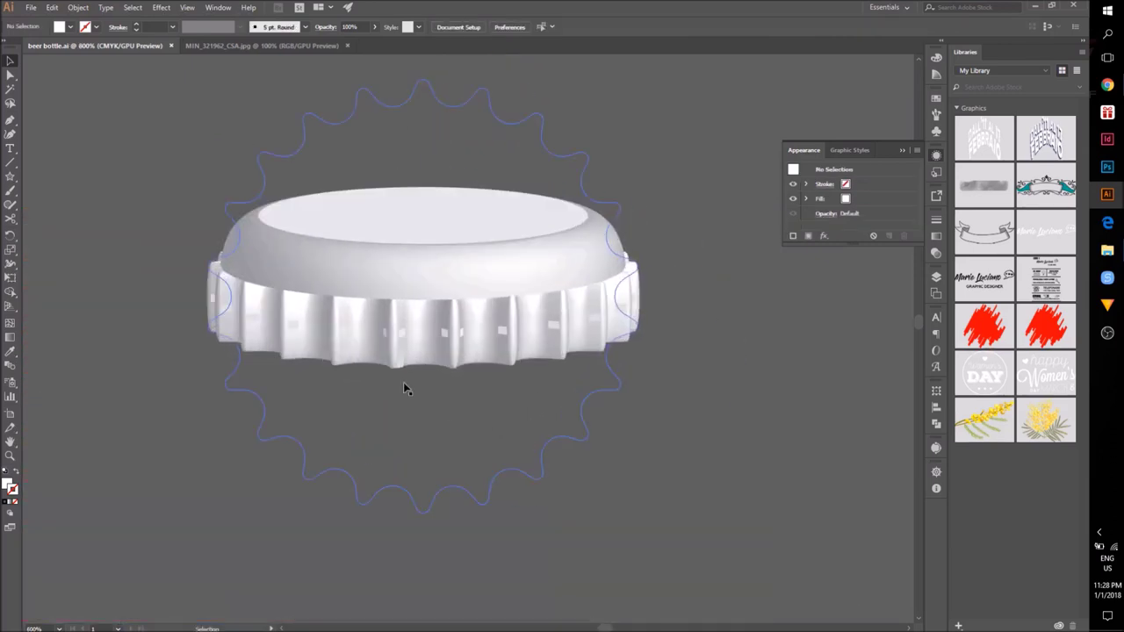
left_click(312, 326)
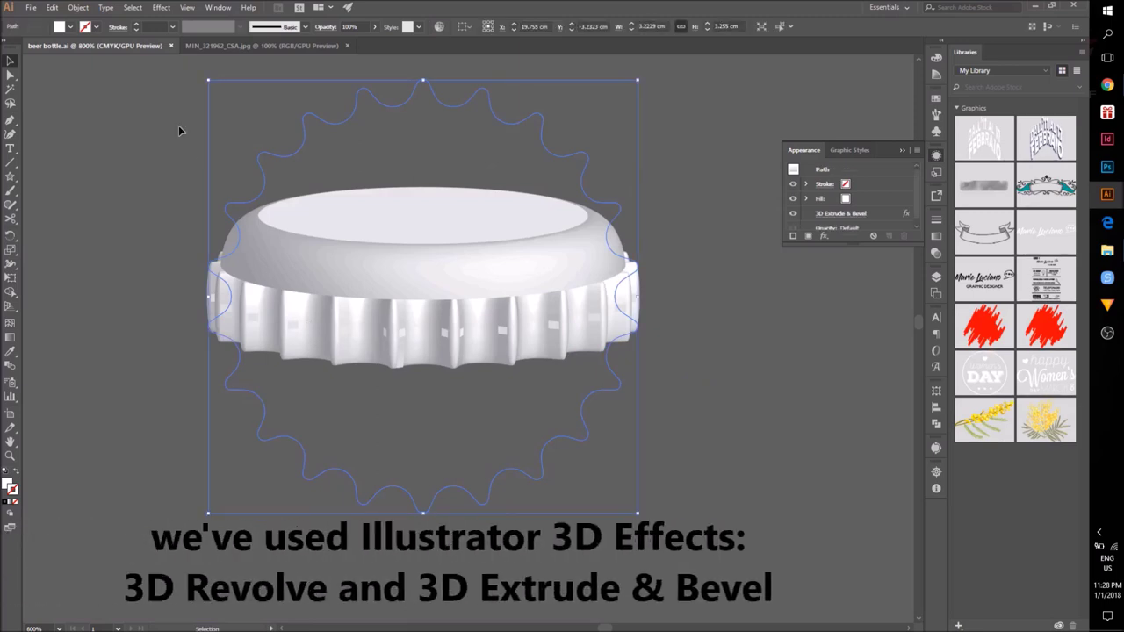
left_click_drag(208, 79, 221, 91)
left_click(221, 86)
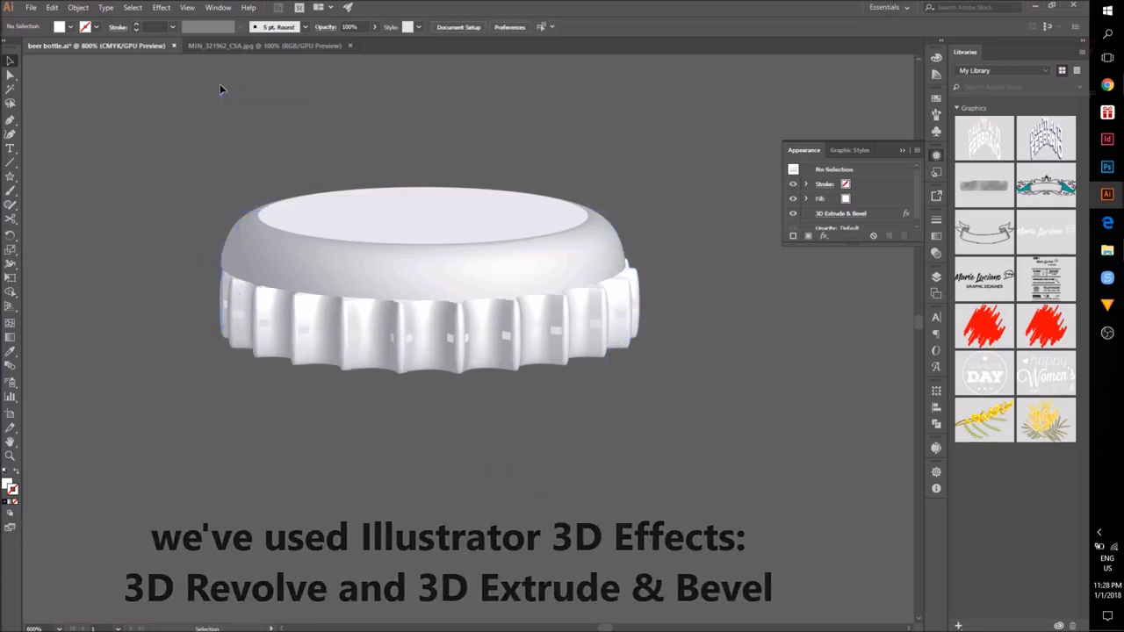
key("ctrl+s")
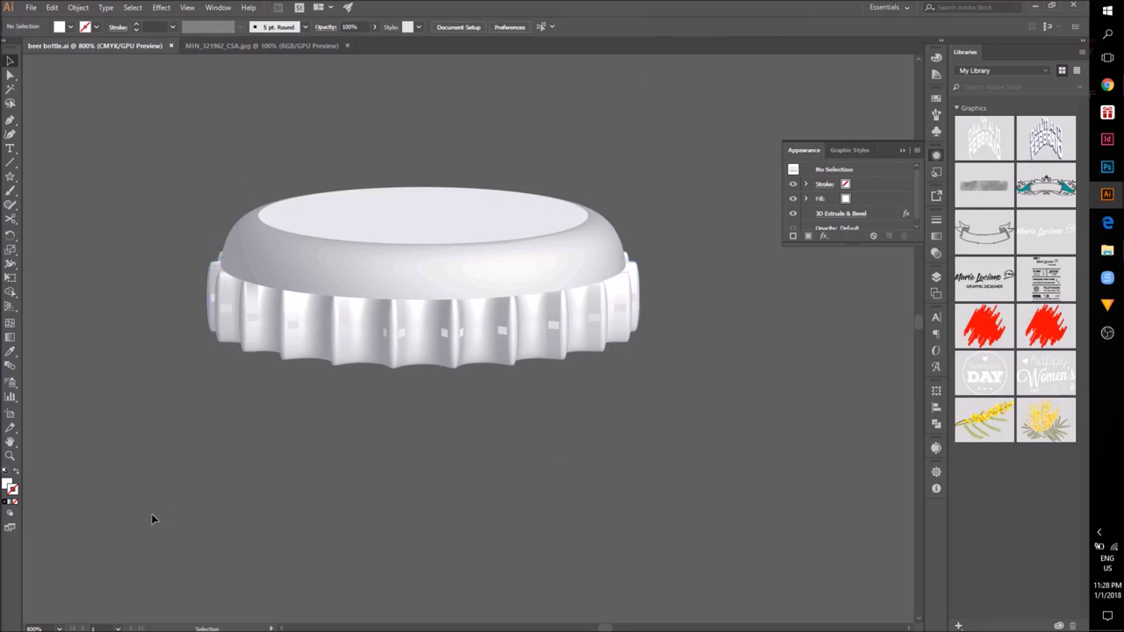
Step: Place a two-part cap copy between the reference bottle and the 3D bottle, and expand the appearance of both shapes
left_click_drag(152, 515, 554, 209)
scroll(378, 386, "down", 2)
left_click_drag(704, 81, 399, 387)
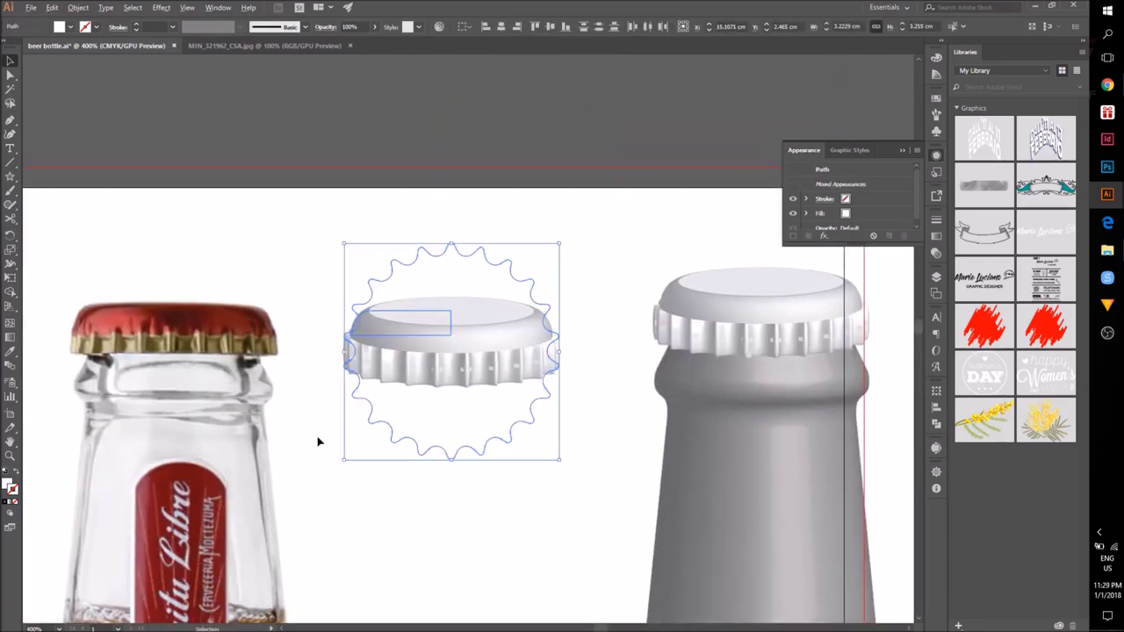
scroll(319, 442, "up", 1)
left_click(78, 7)
left_click(121, 151)
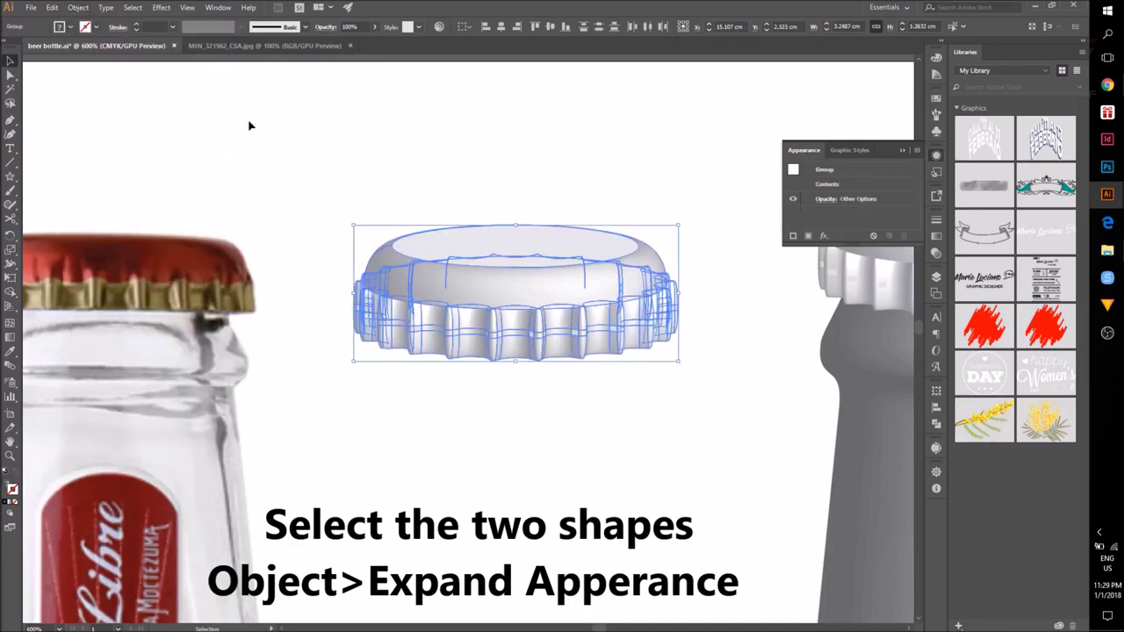
left_click(289, 394)
Step: Lower the expanded smooth cap top slightly so it sits deeper over the crimped ring
scroll(271, 339, "up", 1)
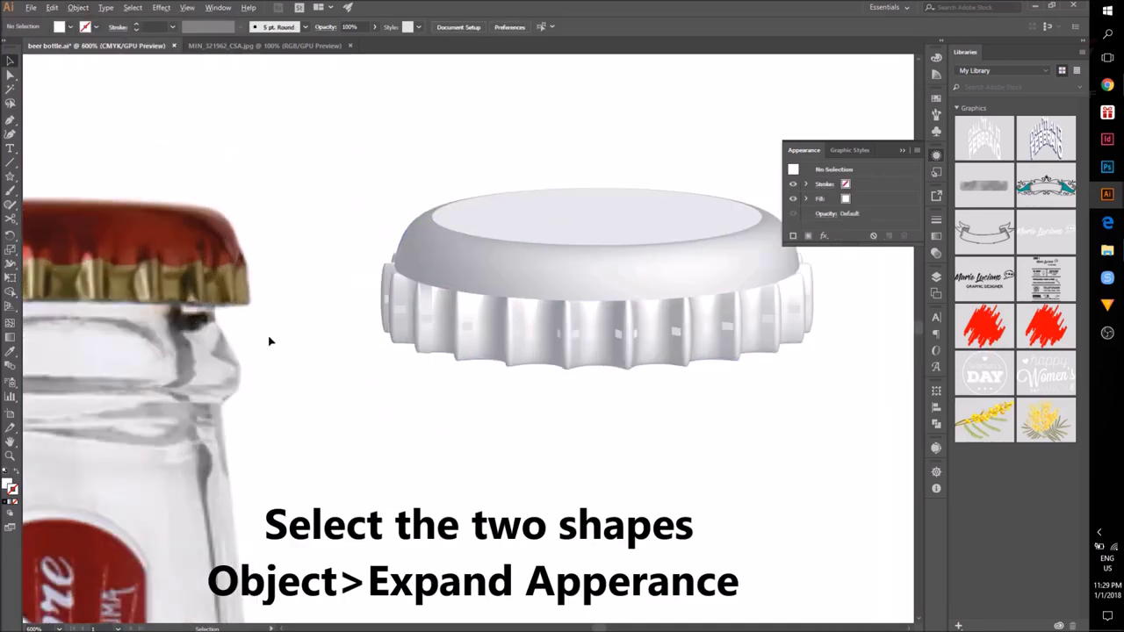
left_click_drag(568, 346, 357, 351)
left_click_drag(396, 306, 402, 266)
left_click(293, 462)
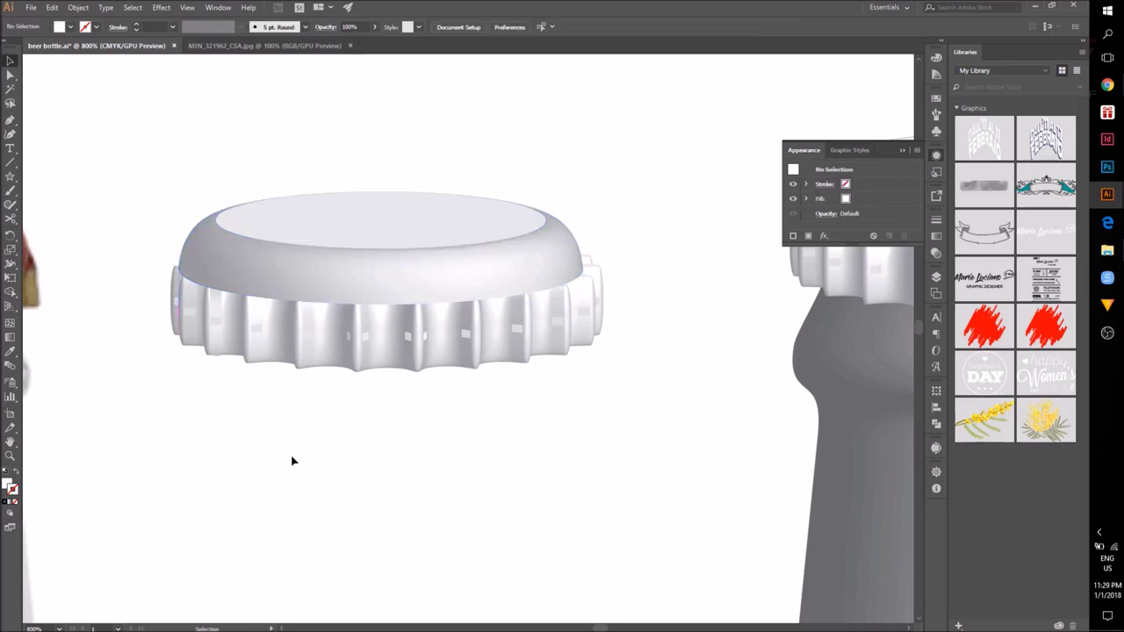
left_click_drag(252, 271, 259, 290)
left_click(224, 148)
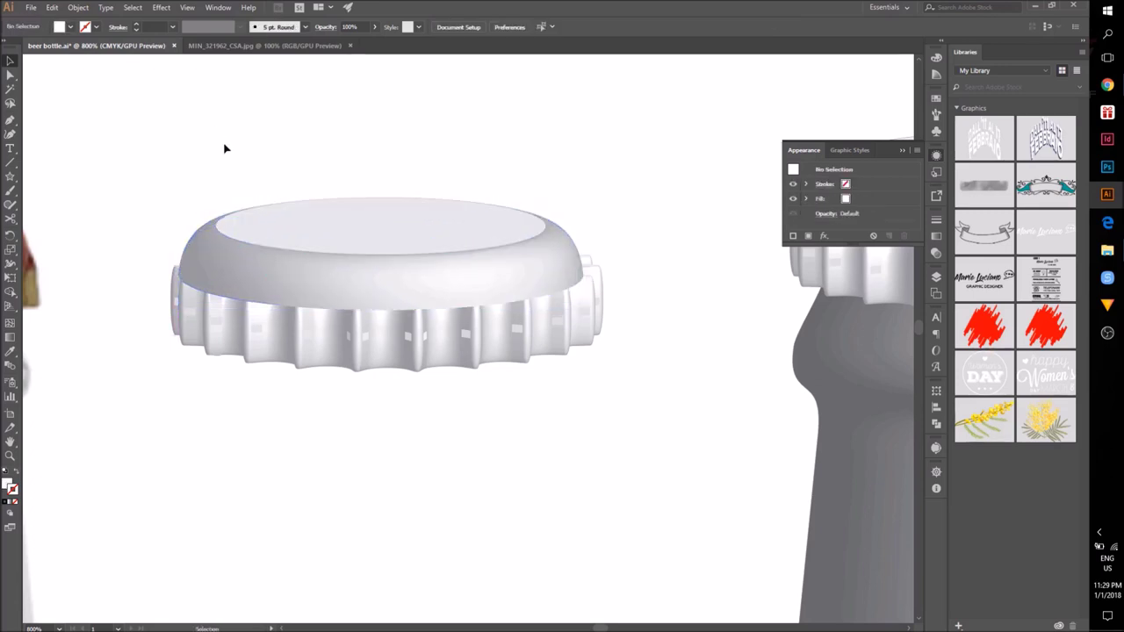
Step: Scale the expanded crimped ring to 3.163 cm wide, centered under the cap top, and bring it to the front
left_click(603, 355)
left_click_drag(602, 364, 603, 370)
left_click(500, 389)
left_click(595, 291)
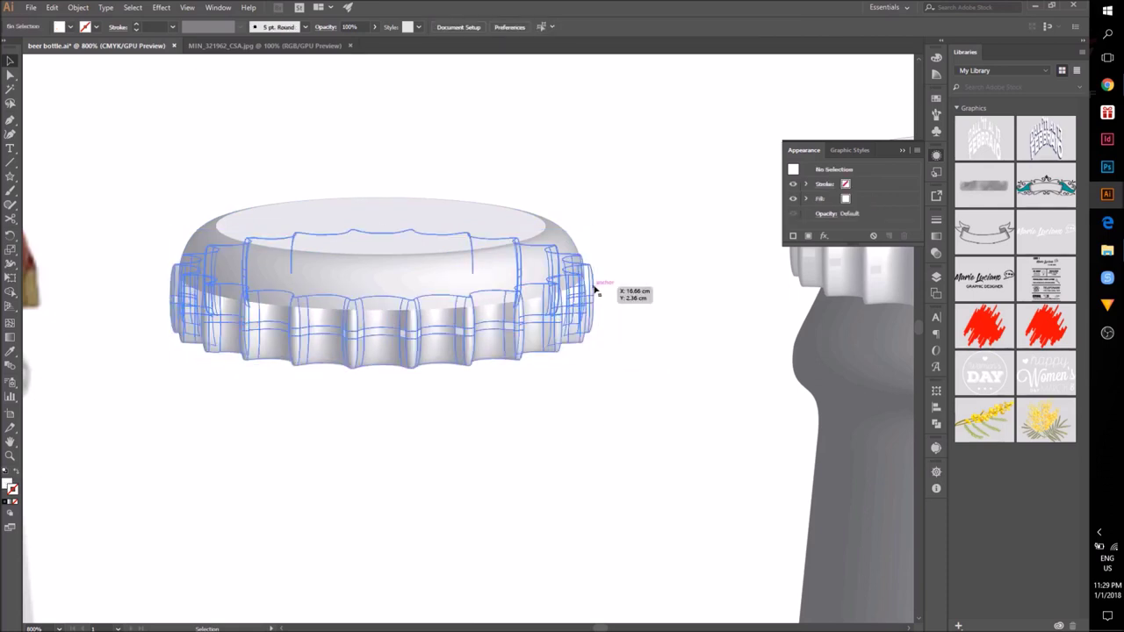
left_click_drag(594, 230, 592, 232)
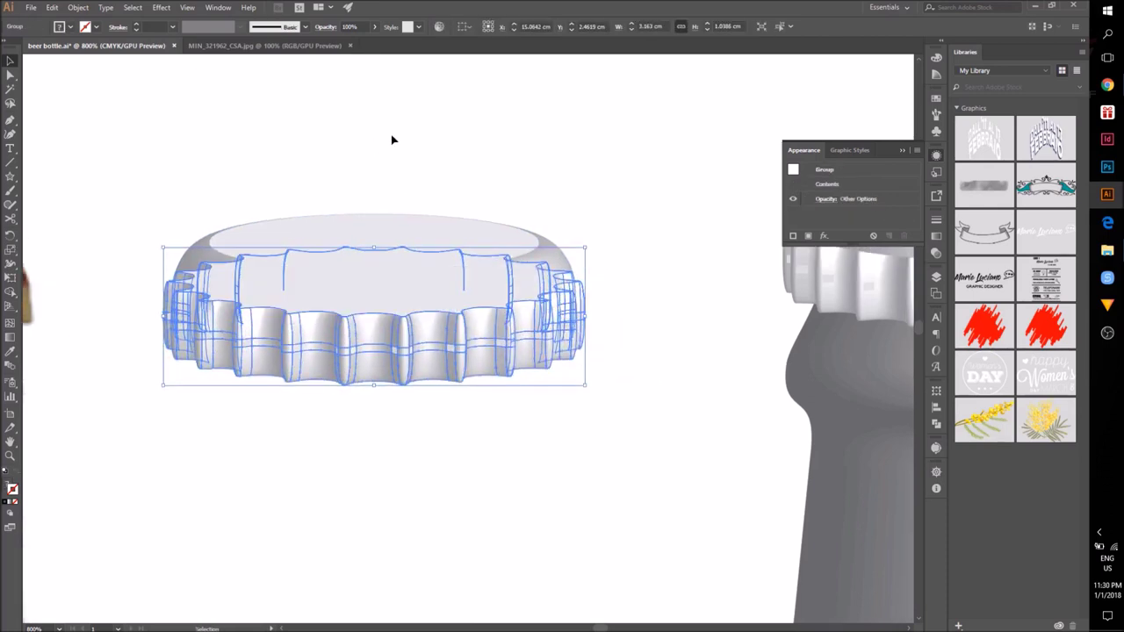
Step: Isolate the innermost group of the crimped ring and delete its flat star-shaped top face
double_click(313, 334)
left_click(329, 293)
double_click(328, 294)
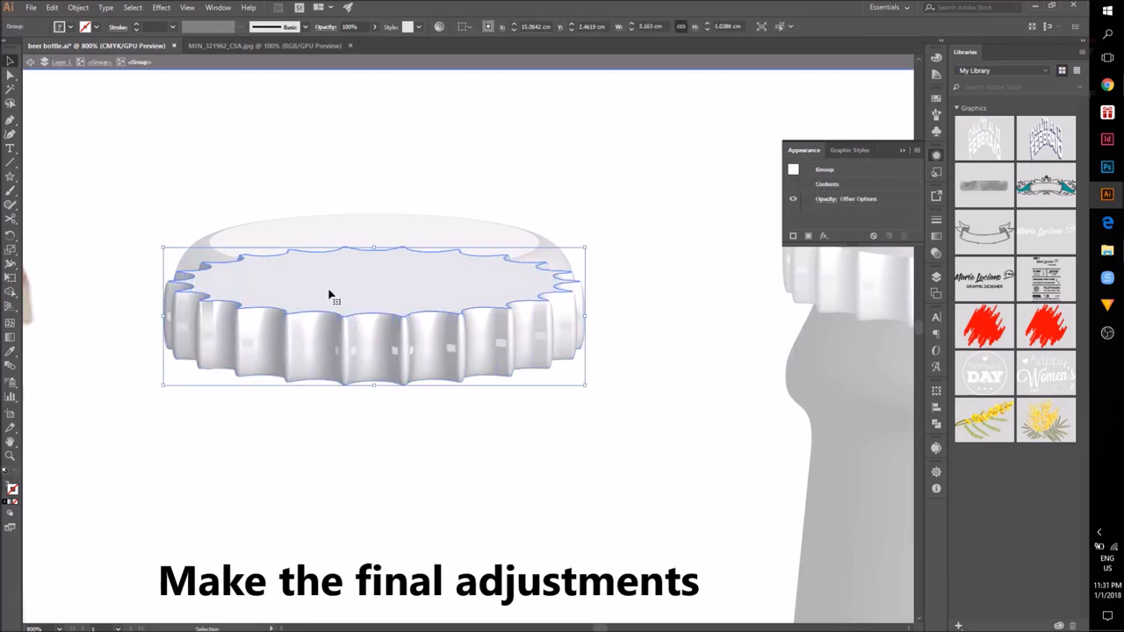
left_click(331, 296)
key("Delete")
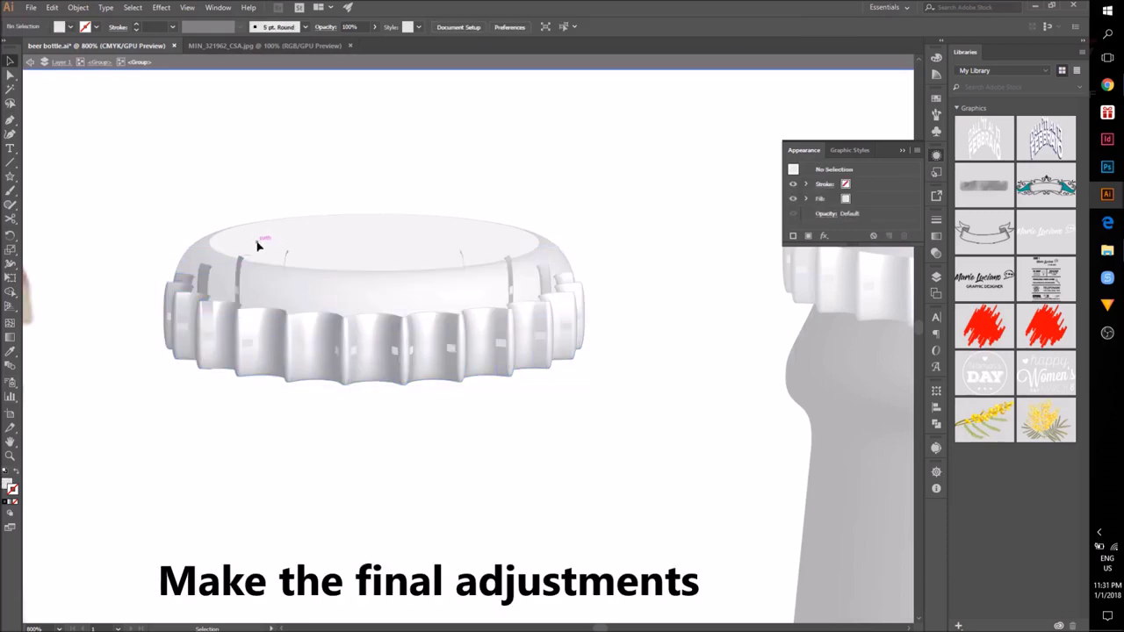
Step: Delete the ring's leftover back-wall pieces that overlap the smooth cap's upper face and shoulder
left_click(461, 255)
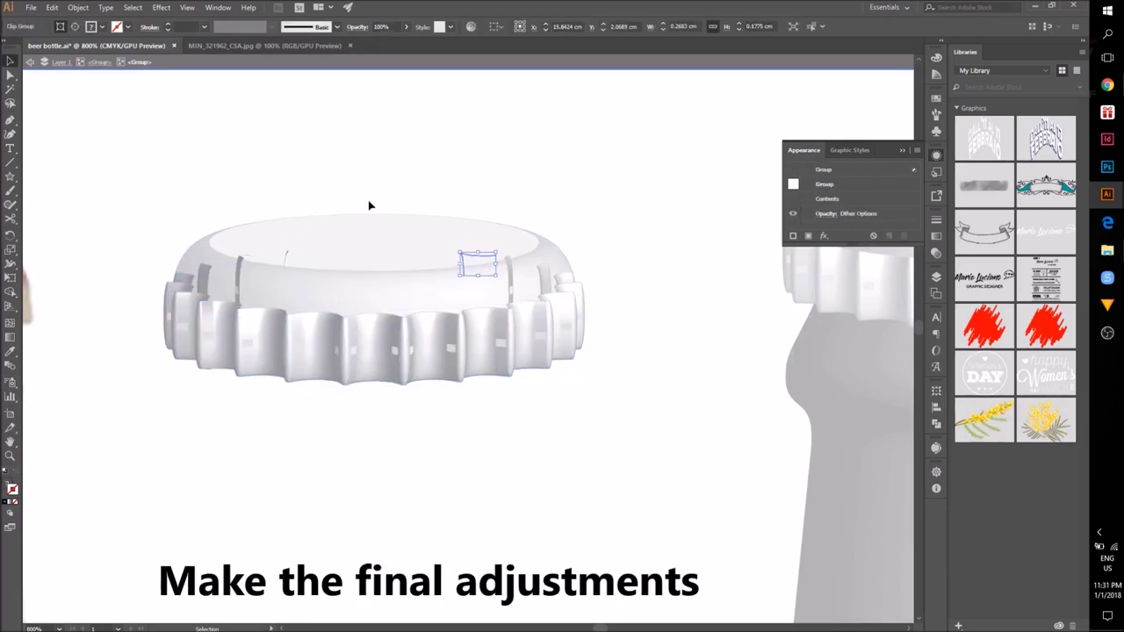
left_click_drag(369, 203, 514, 271)
key("Delete")
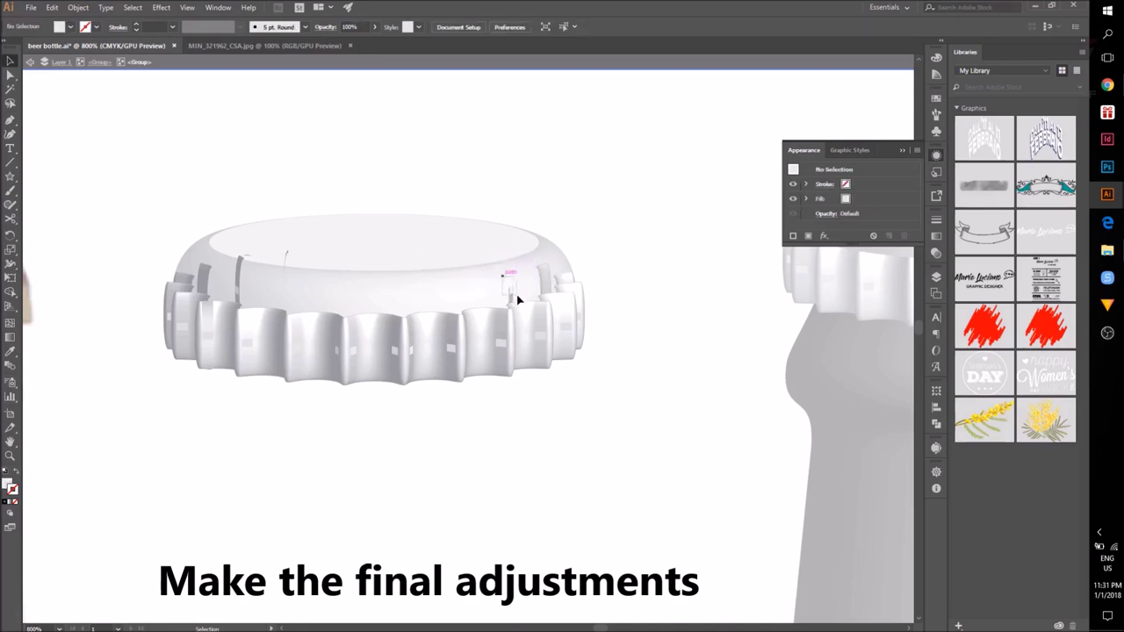
left_click_drag(210, 241, 305, 282)
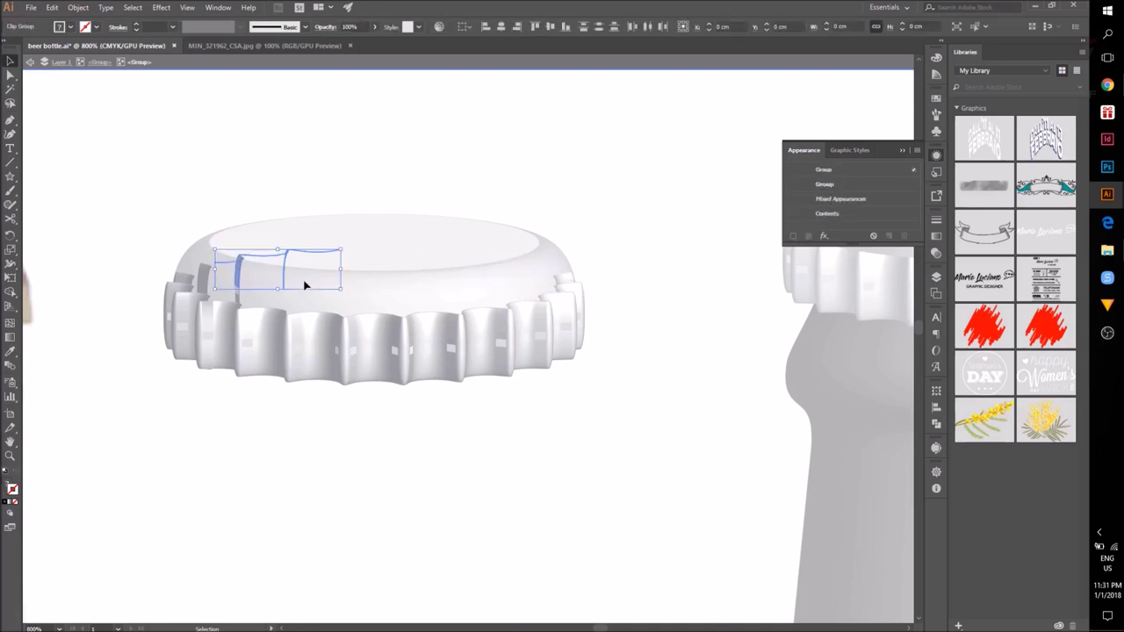
key("Delete")
left_click_drag(199, 255, 257, 301)
key("Delete")
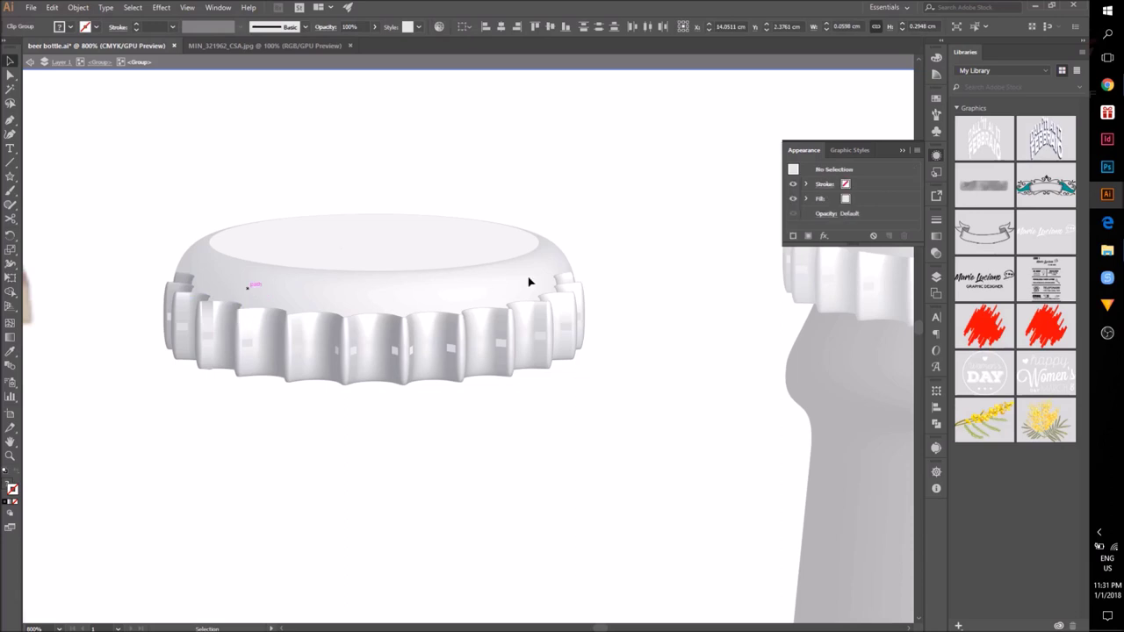
Step: Delete the remaining back-wall fragments at the outer left and right ends of the ring
key("Delete")
key("Delete")
left_click_drag(530, 255, 586, 279)
key("Delete")
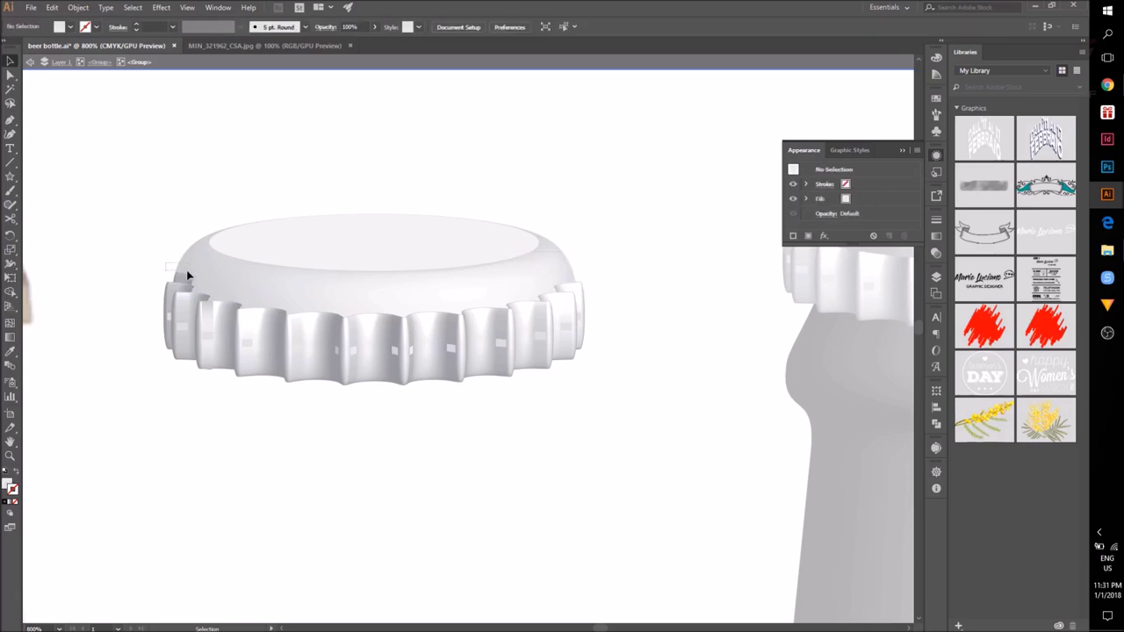
left_click_drag(195, 281, 195, 279)
scroll(195, 280, "up", 3)
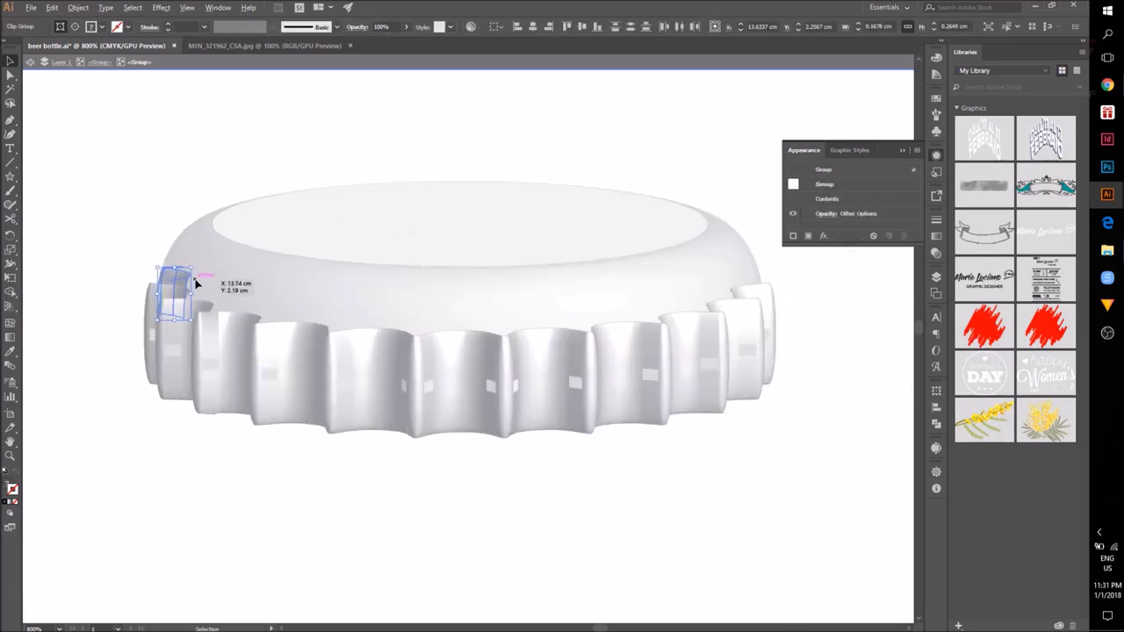
key("Delete")
scroll(409, 303, "down", 2)
left_click_drag(533, 319, 362, 291)
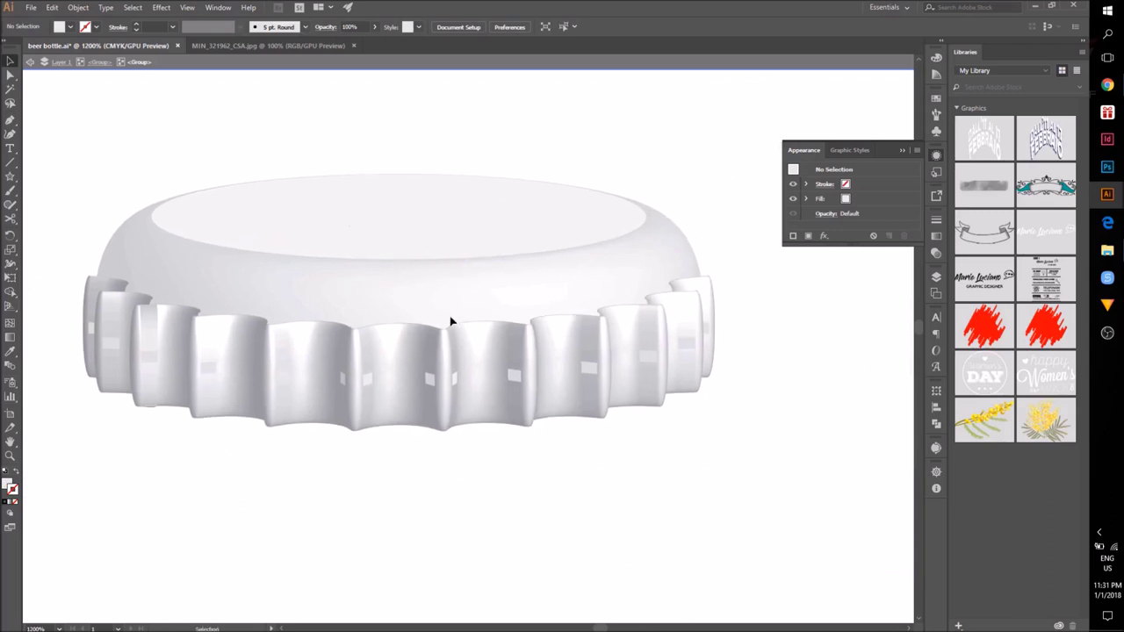
Step: Delete the shaded concave panels between the ridges from the ring's center toward its right side
left_click_drag(402, 401, 409, 428)
key("Delete")
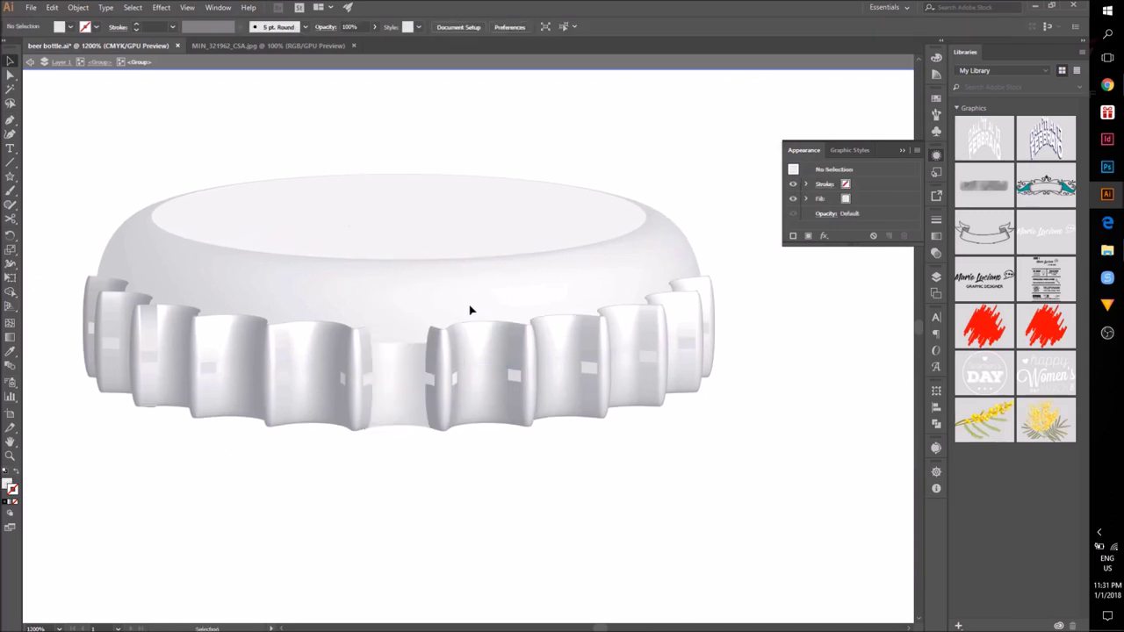
left_click_drag(496, 457, 496, 458)
key("Delete")
left_click_drag(565, 442, 565, 443)
key("Delete")
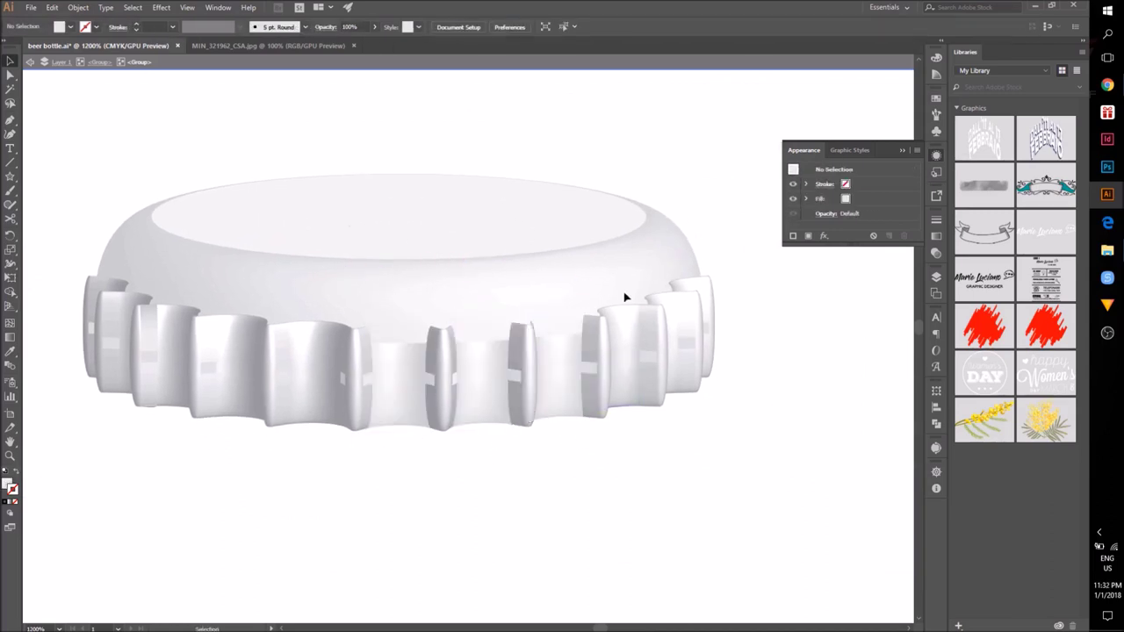
left_click_drag(624, 299, 626, 355)
key("Delete")
Step: Delete the small concave panel pieces between the last ridges near the ring's right end
left_click(672, 323)
key("Delete")
left_click(672, 280)
key("Delete")
left_click(651, 305)
key("Delete")
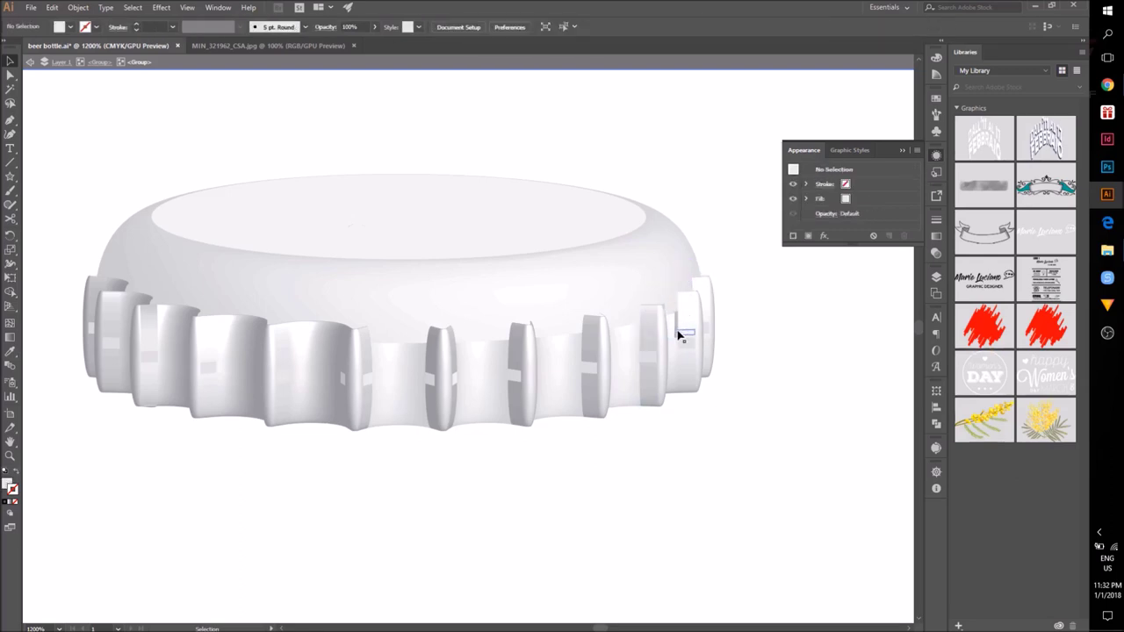
left_click(670, 308)
key("Delete")
left_click(675, 336)
key("Delete")
Step: Delete the shaded concave panels between the ridges on the left half of the ring
left_click(324, 432)
key("Delete")
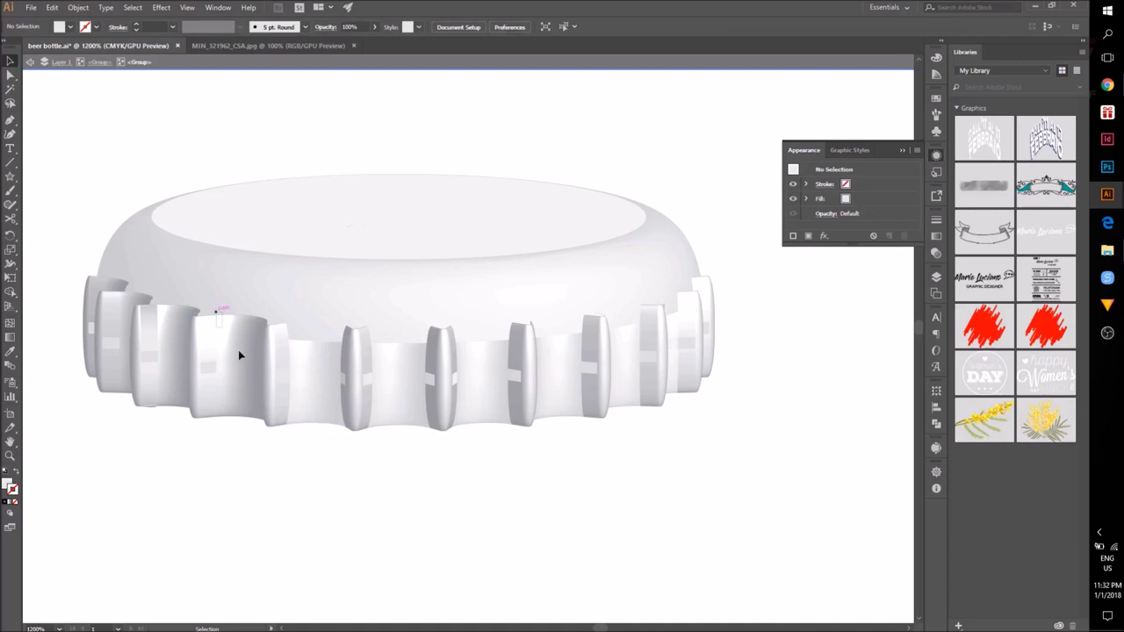
left_click_drag(217, 351, 253, 464)
key("Delete")
left_click_drag(177, 447, 177, 449)
key("Delete")
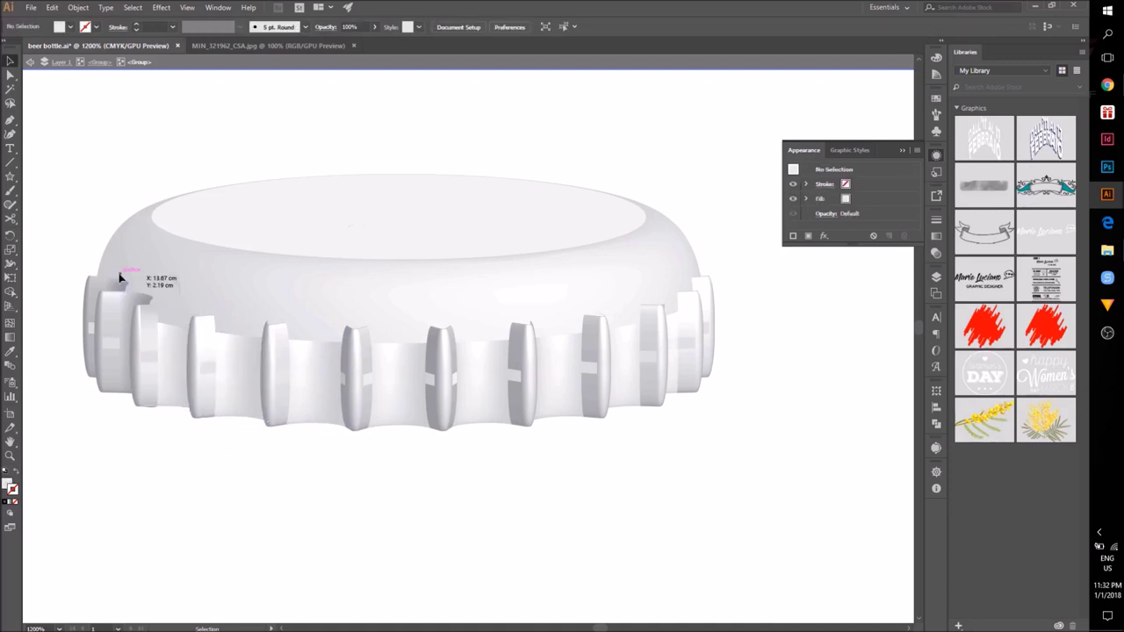
Step: Delete the concave panel pieces and inner faces between the outermost ridges at the ring's left end
left_click_drag(120, 276, 120, 321)
key("Delete")
left_click(116, 338)
key("Delete")
left_click_drag(135, 391, 193, 249)
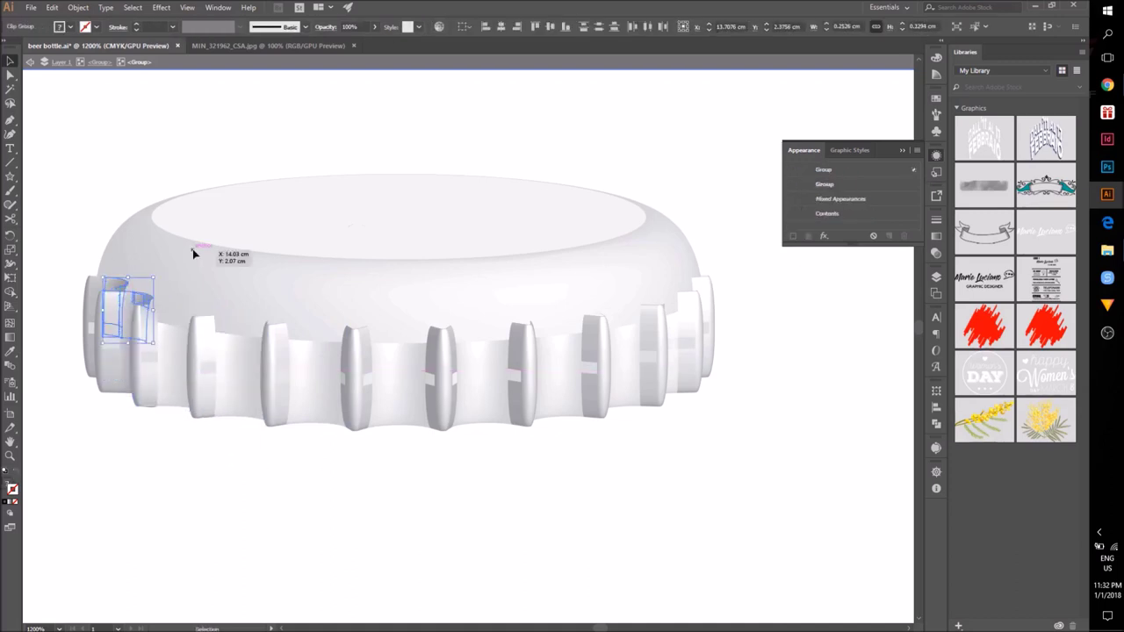
key("Delete")
left_click(125, 321)
key("Delete")
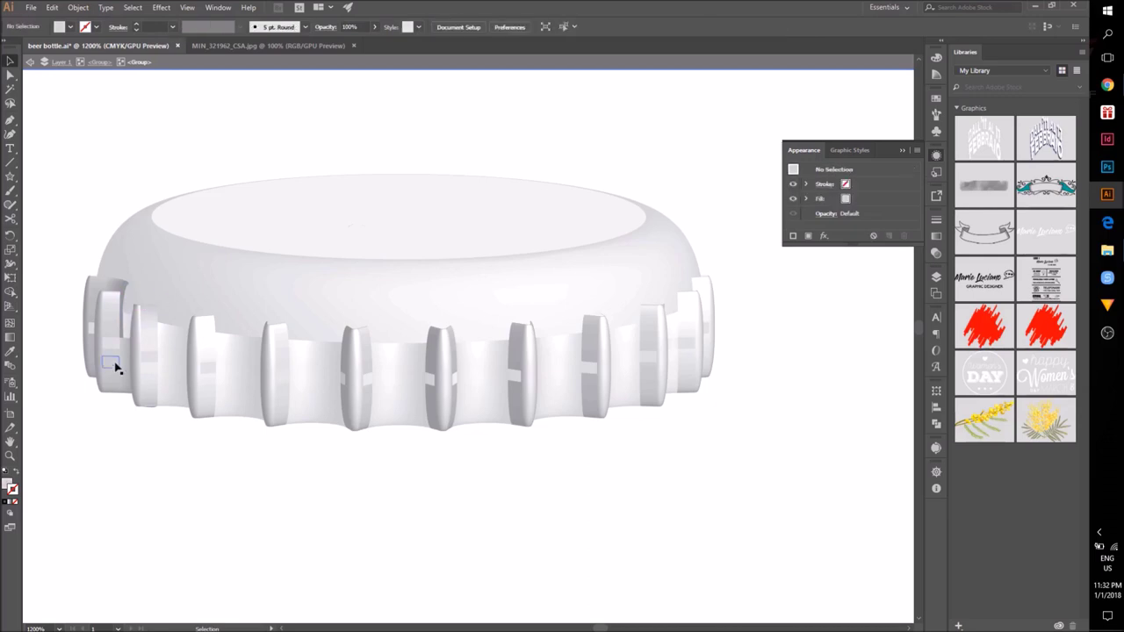
left_click(119, 368)
key("Delete")
left_click(120, 355)
key("Delete")
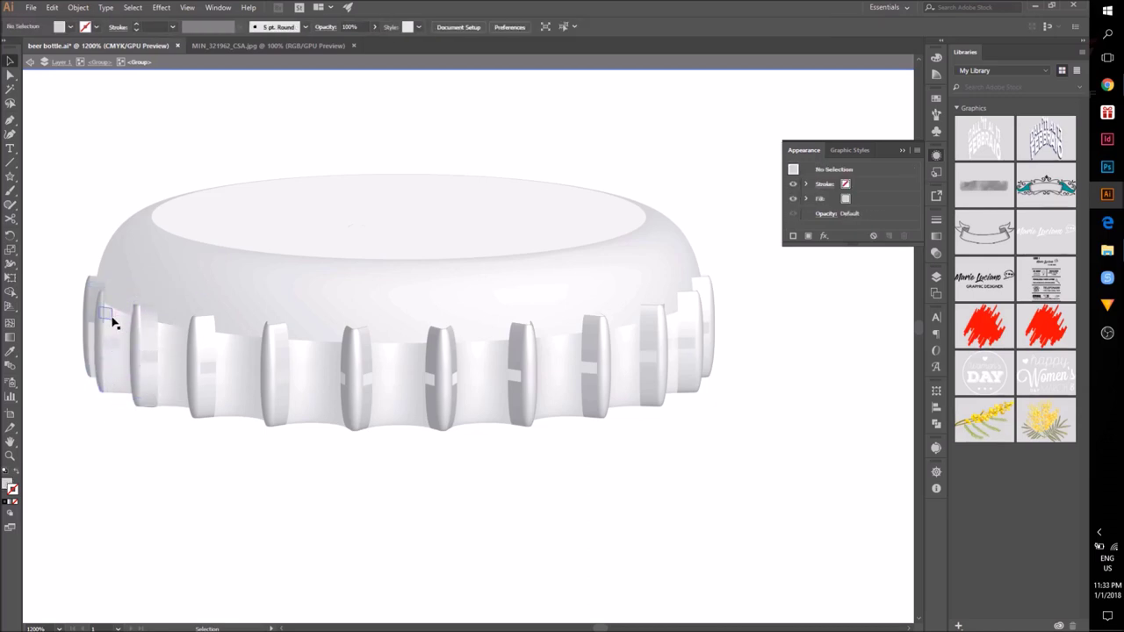
Step: Delete the flat side faces beside the outermost ridges at the ring's right end
left_click(709, 332)
key("Delete")
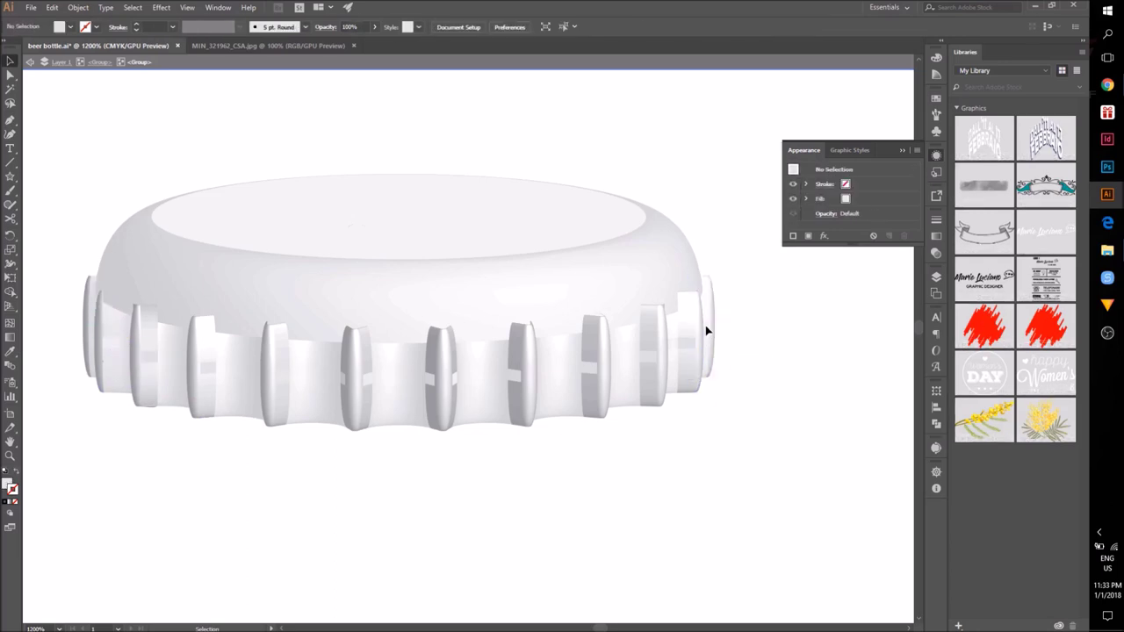
left_click(682, 328)
key("Delete")
left_click(680, 356)
key("Delete")
left_click(678, 326)
key("Delete")
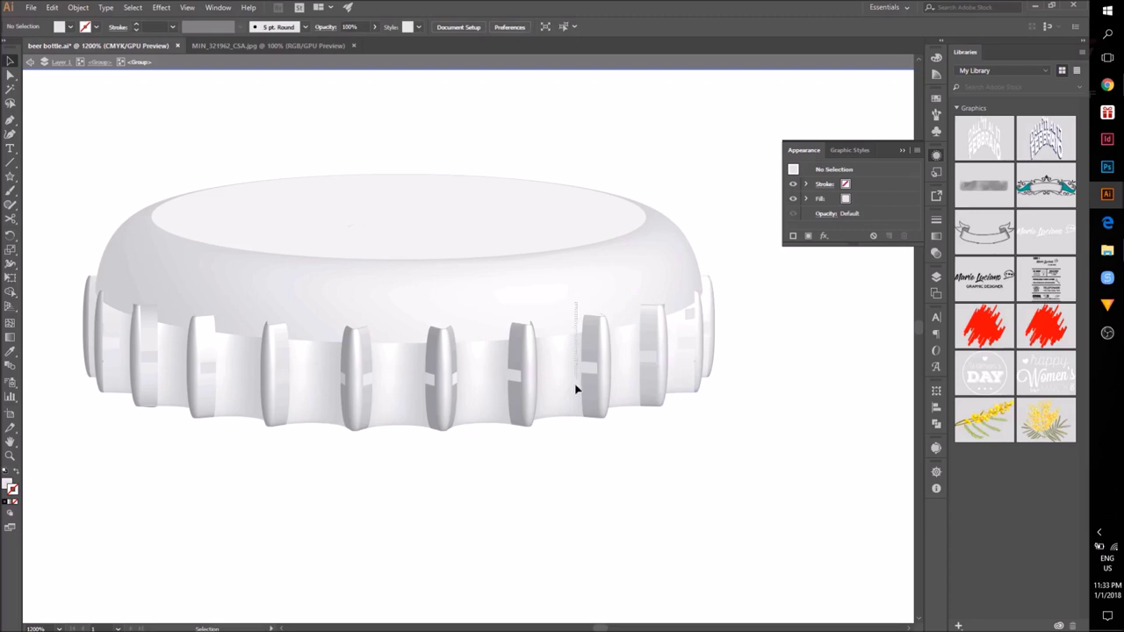
Step: Delete the flat side faces beside the ridges across the right half of the ring, up to the centre ridge
left_click(594, 419)
key("Delete")
left_click(648, 392)
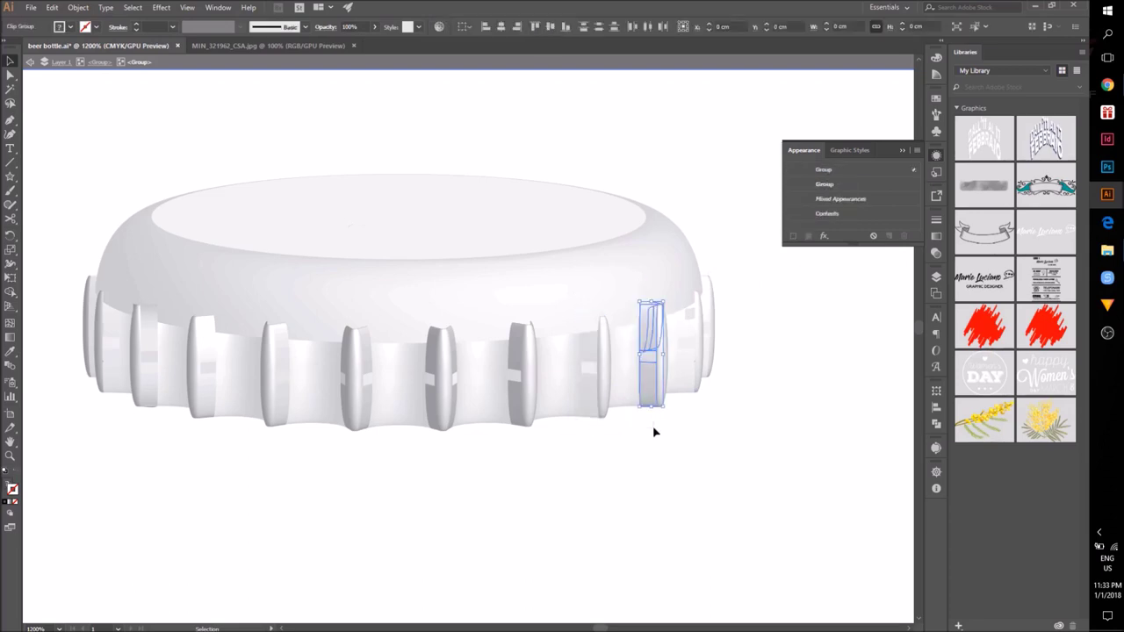
key("Delete")
left_click(518, 416)
key("Delete")
left_click(532, 323)
left_click(532, 360)
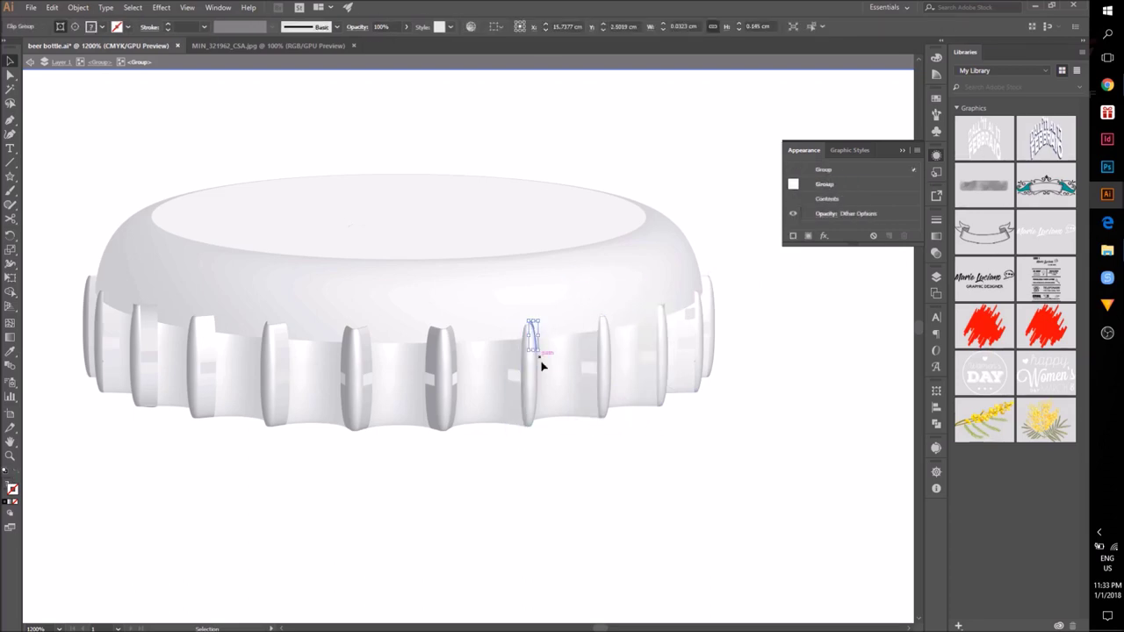
left_click(664, 326)
key("Delete")
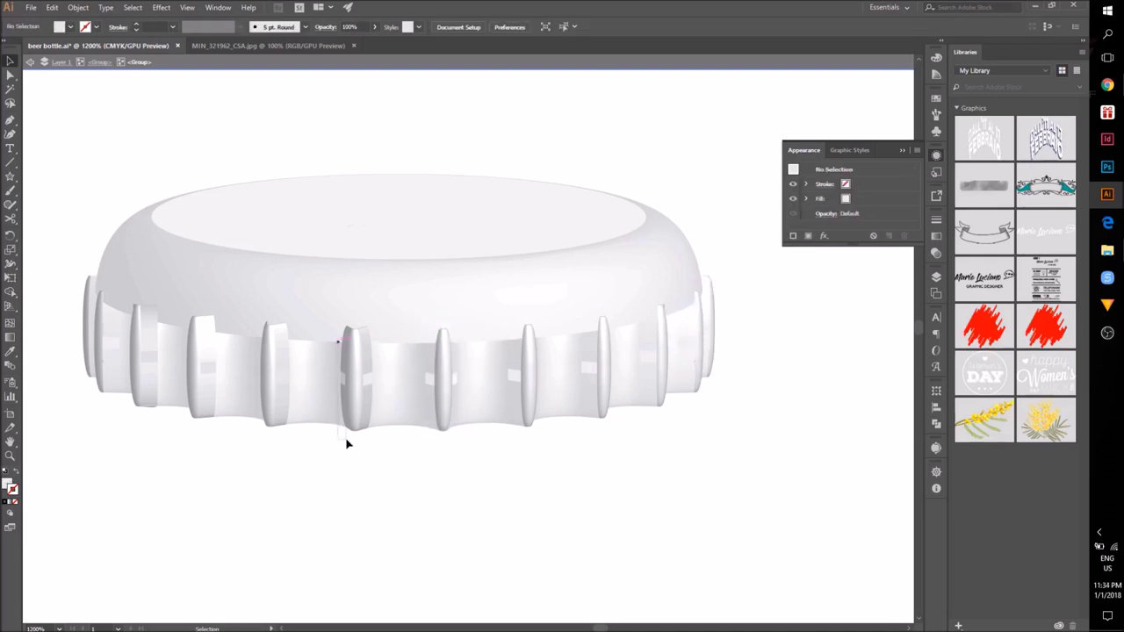
Step: Delete the flat side faces beside the ridges on the left half of the ring
left_click(282, 421)
key("Delete")
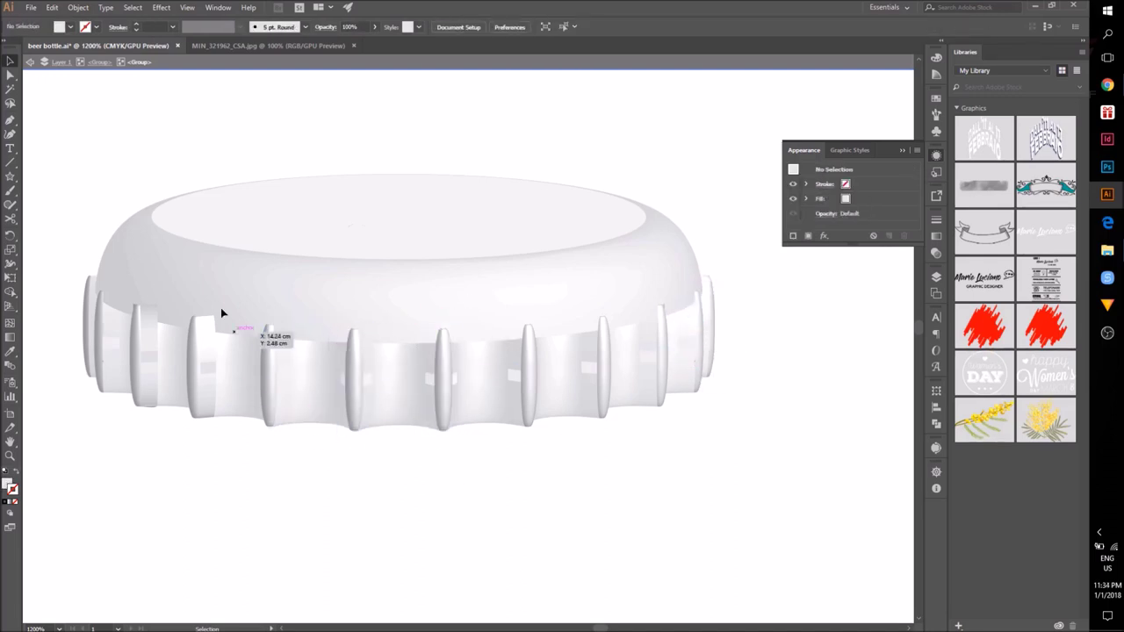
left_click(208, 409)
key("Delete")
left_click(149, 406)
key("Delete")
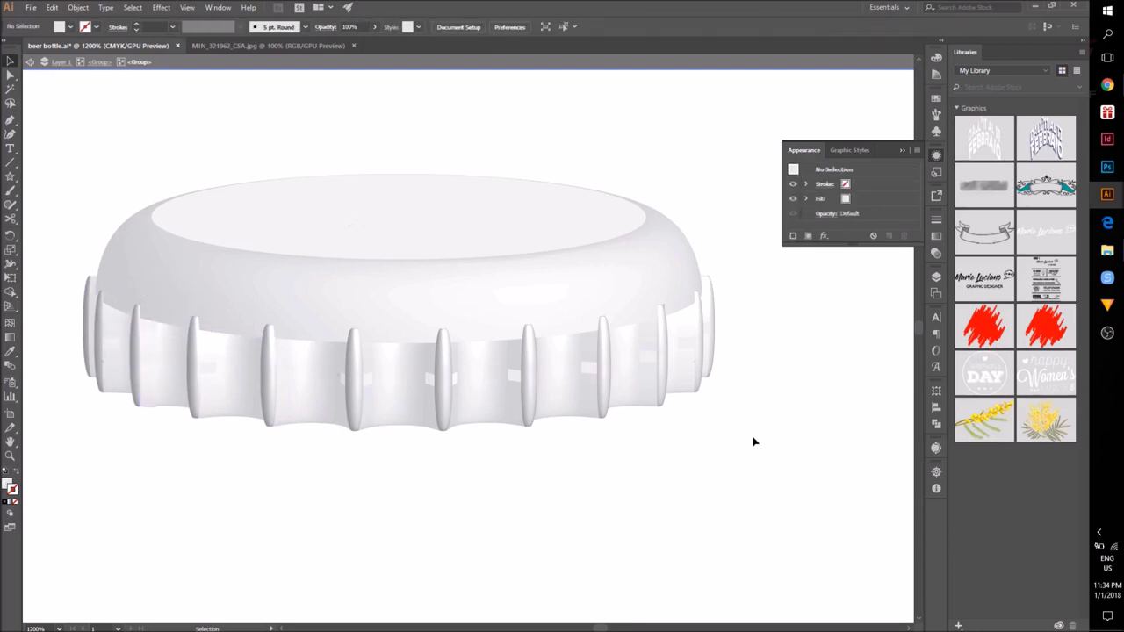
Step: Delete the leftover sliver beside the third ridge from the ring's right end and save the document
scroll(597, 344, "up", 3)
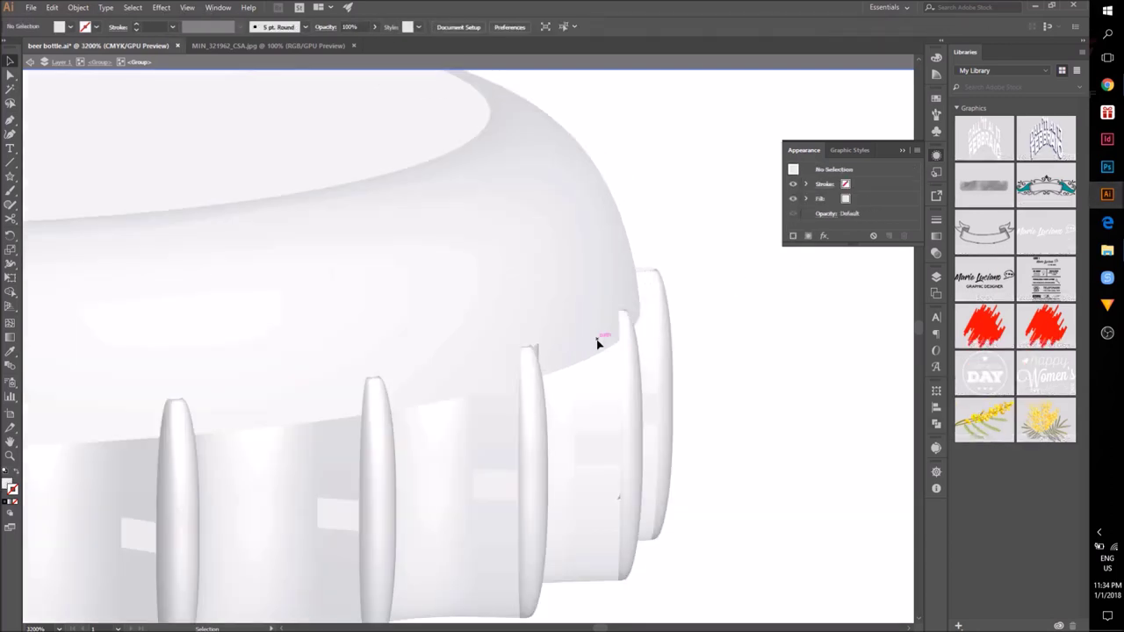
left_click(542, 335)
key("Delete")
scroll(427, 409, "down", 5)
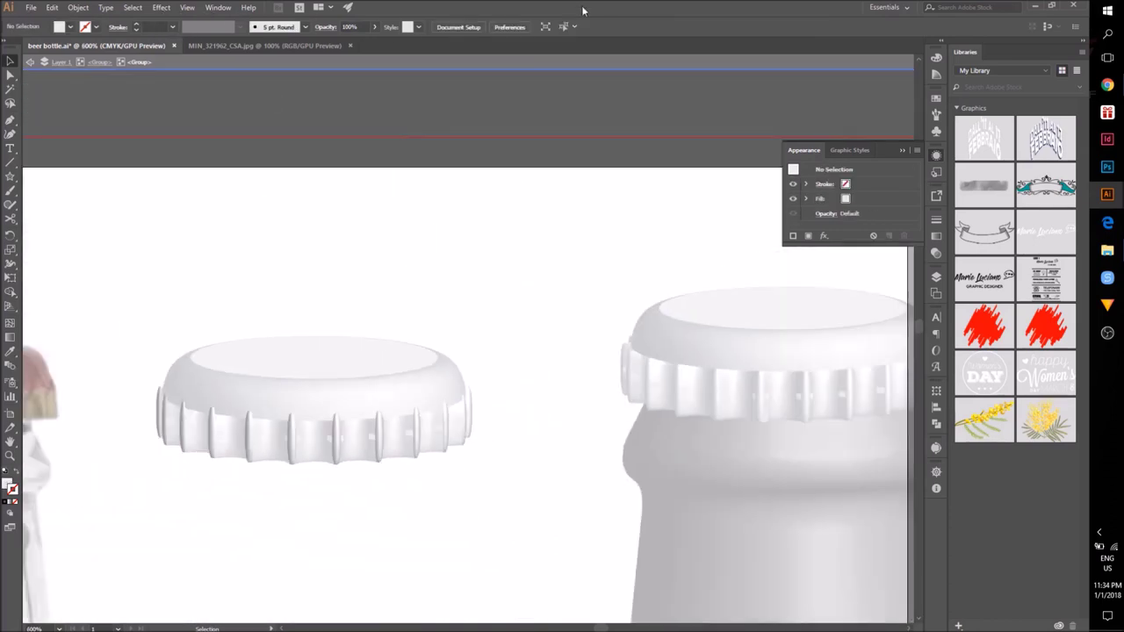
left_click_drag(334, 286, 368, 210)
double_click(369, 211)
key("ctrl+s")
Step: Try raising the cap's dome slightly above the crimped ring
left_click_drag(270, 485, 452, 459)
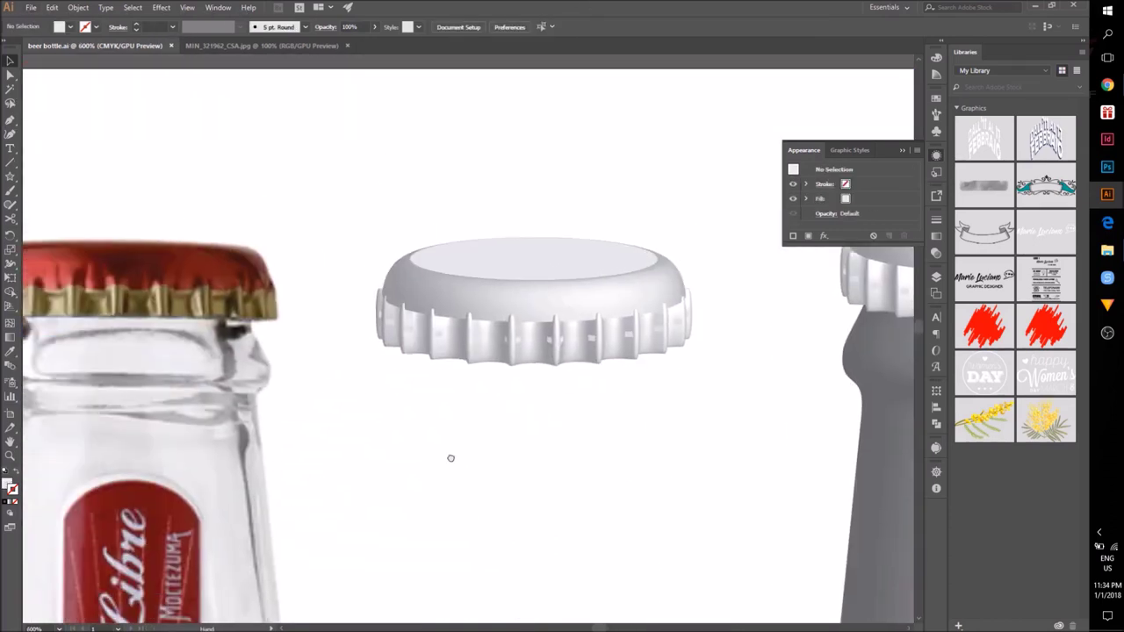
scroll(350, 405, "up", 1)
scroll(467, 372, "up", 1)
left_click_drag(229, 179, 73, 212)
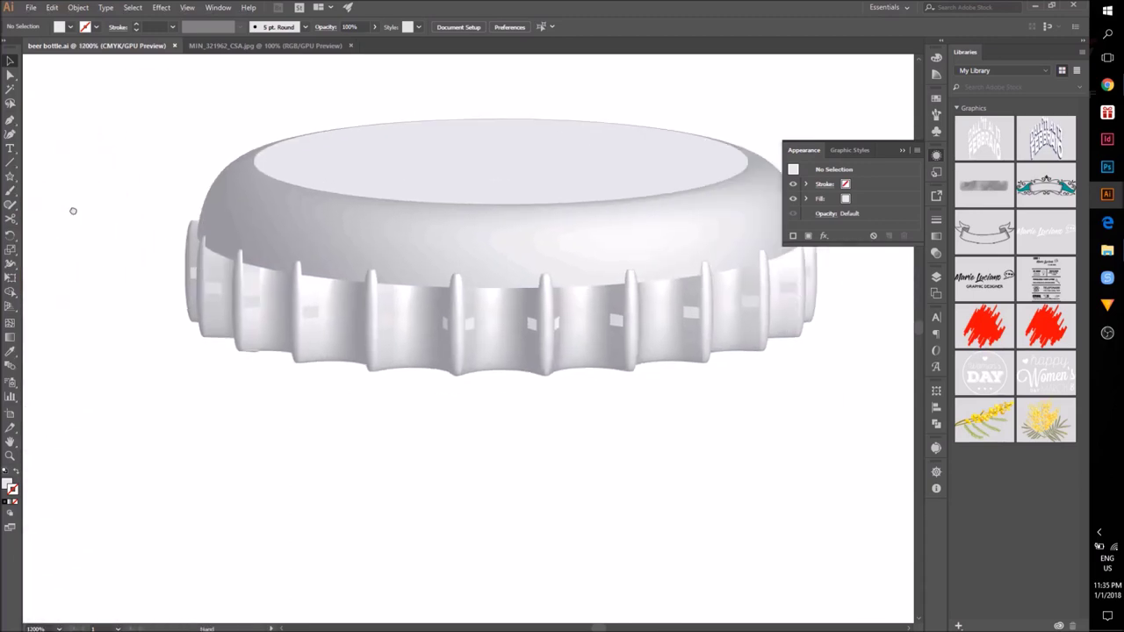
left_click_drag(487, 245, 344, 251)
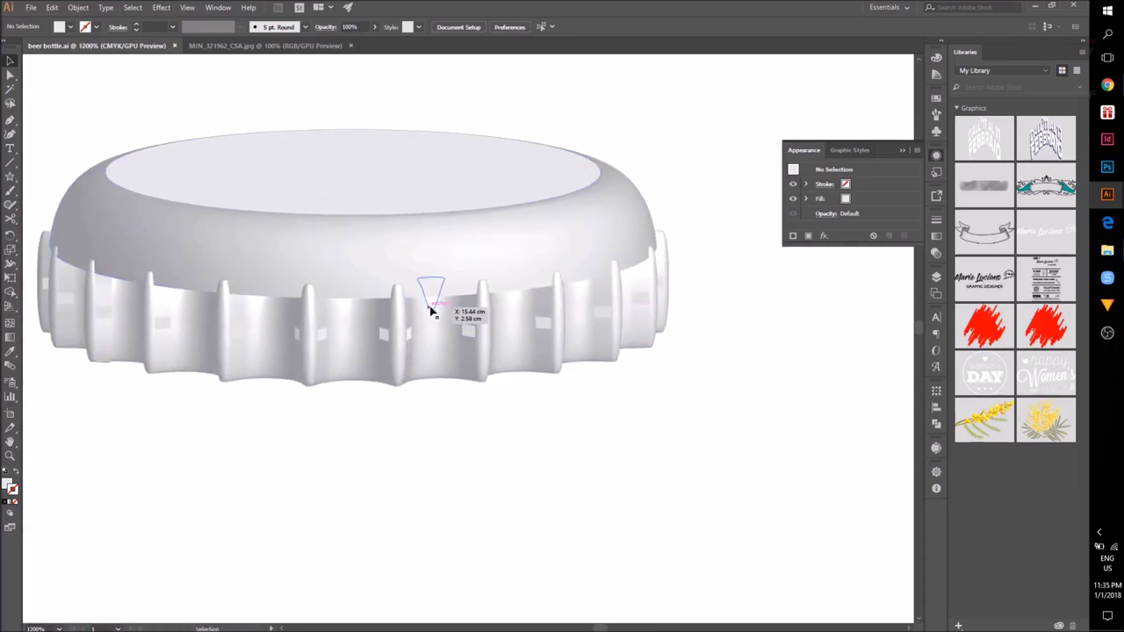
left_click(530, 205)
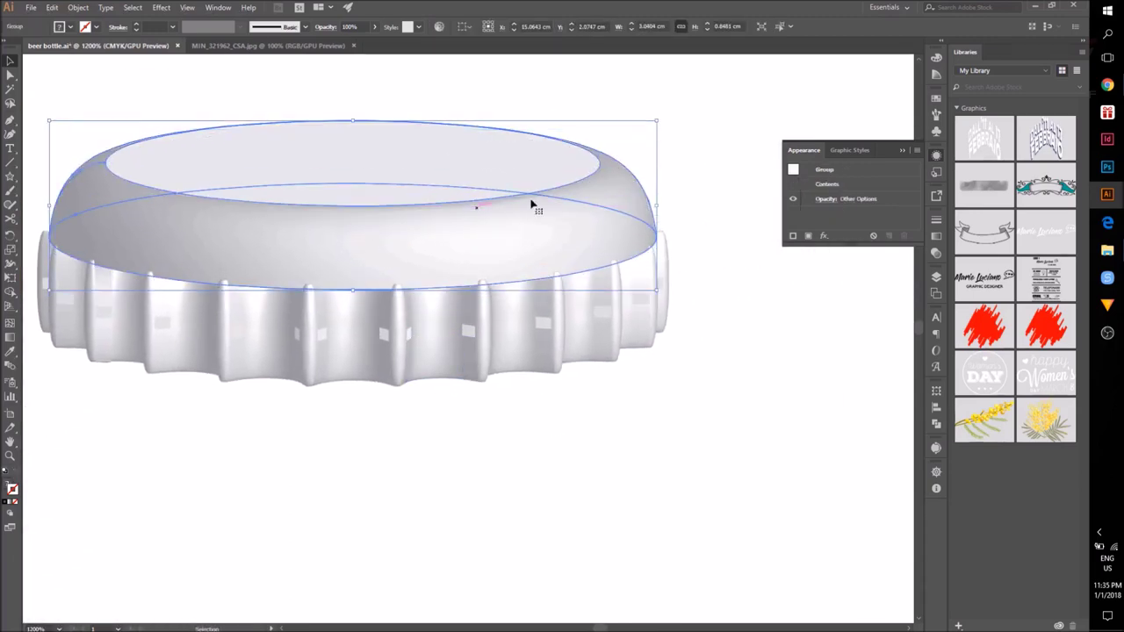
left_click(716, 167)
left_click_drag(566, 207, 566, 234)
left_click(453, 482)
left_click_drag(452, 482, 483, 477)
scroll(650, 446, "down", 1)
key("ctrl+z")
left_click(559, 530)
left_click_drag(372, 455, 445, 453)
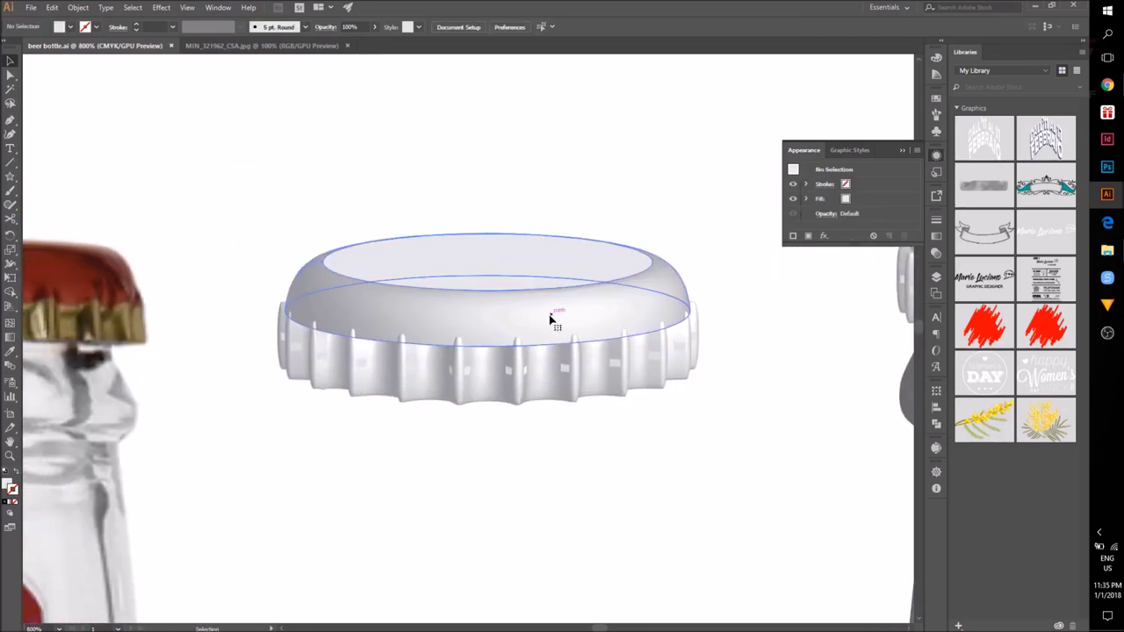
Step: Lower the cap's dome slightly so it sits further down over the ridged ring
left_click(551, 320)
left_click(607, 444)
left_click(567, 304)
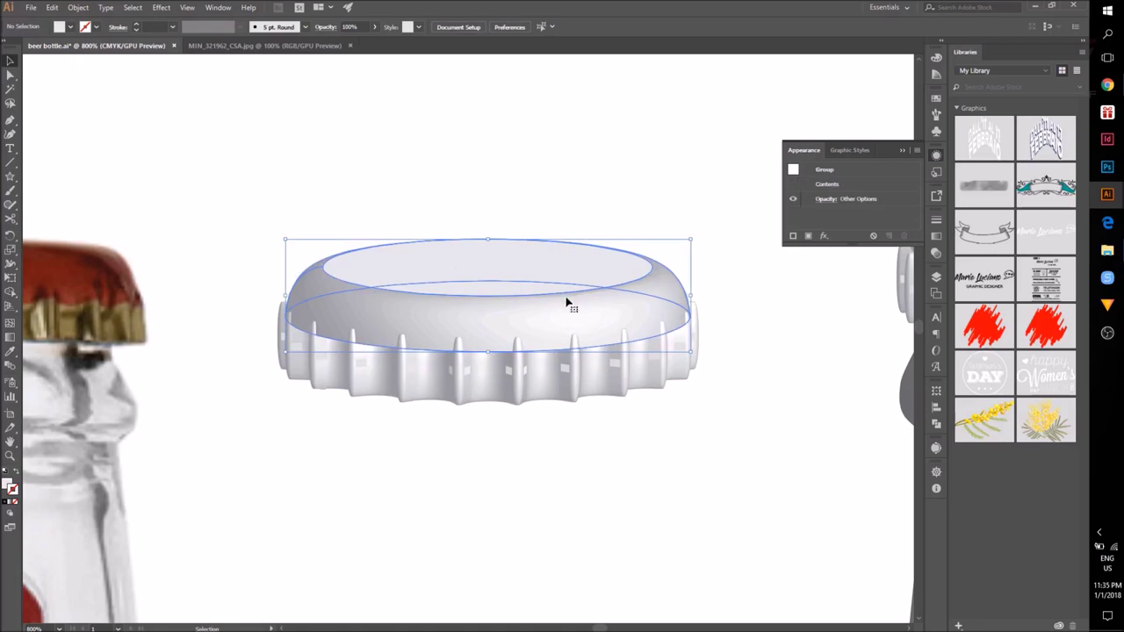
left_click(293, 480)
Step: Isolate the ring's group and delete the thin sliver above the third ridge from the left end
scroll(306, 474, "up", 5)
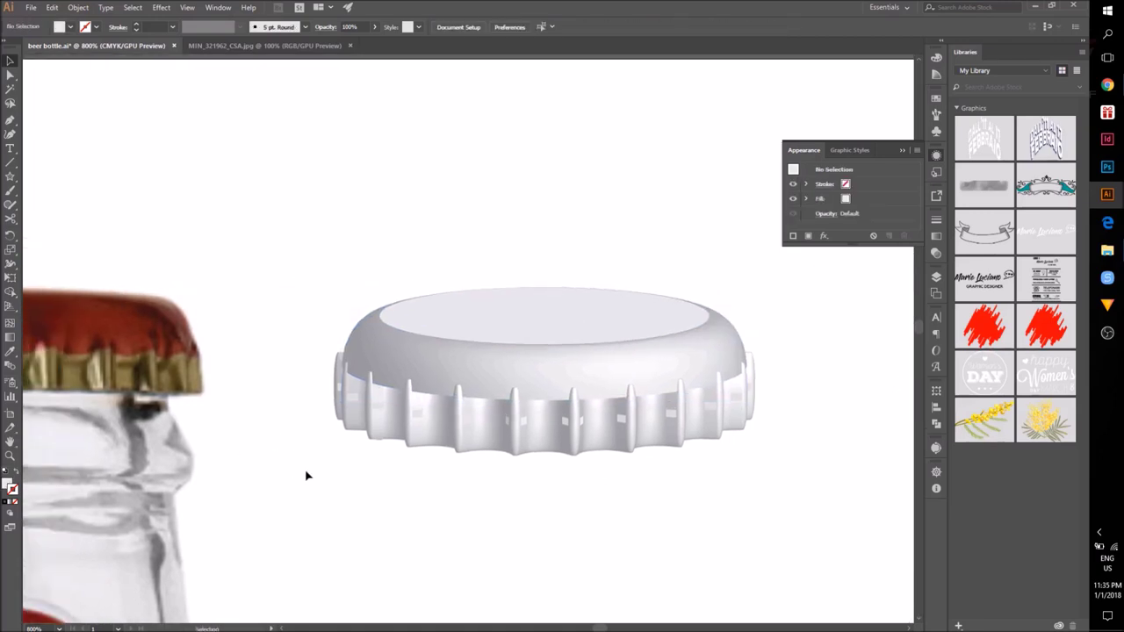
double_click(238, 230)
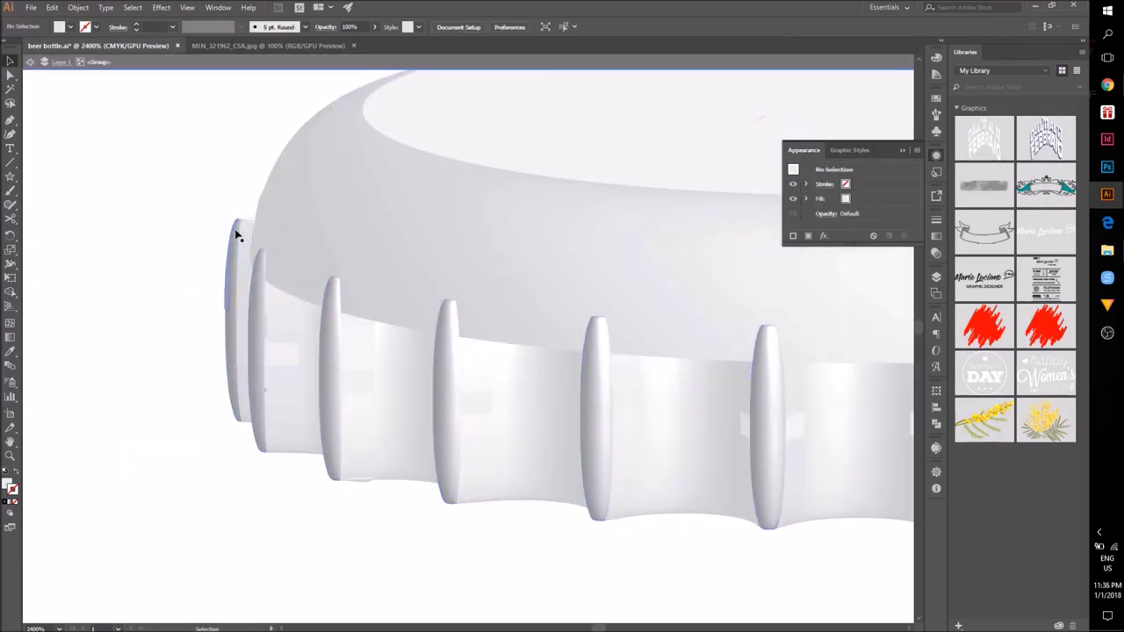
left_click(238, 230)
left_click_drag(577, 244, 299, 318)
double_click(307, 317)
scroll(355, 386, "down", 2)
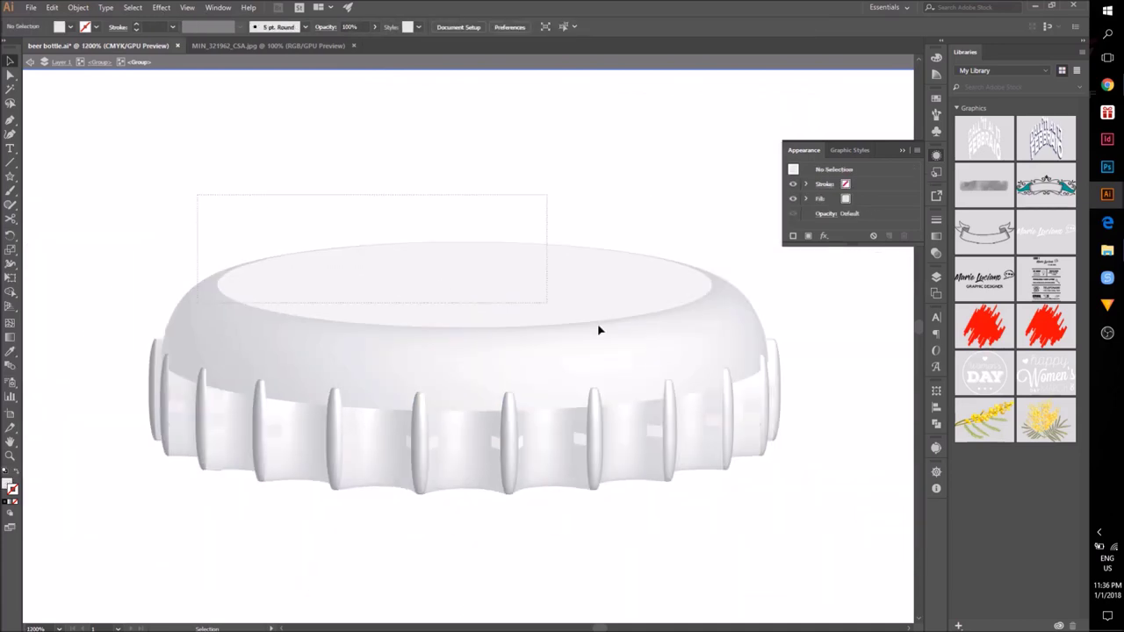
scroll(209, 395, "up", 5)
left_click(212, 395)
double_click(251, 299)
left_click(251, 300)
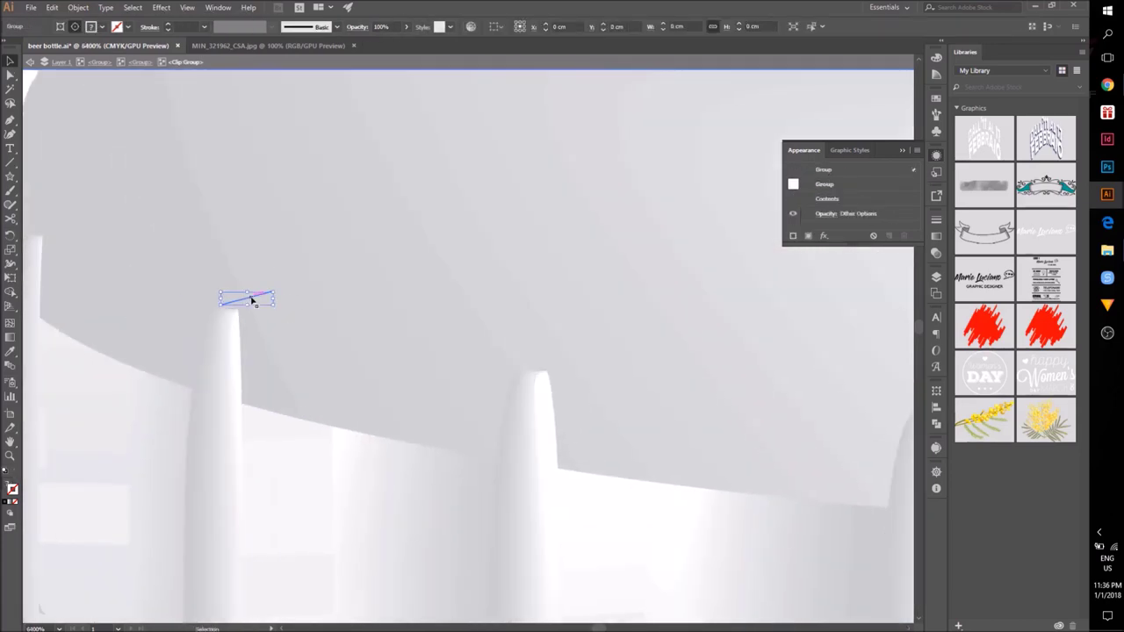
key("Delete")
Step: Delete the remaining stray fragments around the tops of the ridges on the ring's left half
double_click(238, 349)
double_click(228, 356)
double_click(226, 357)
left_click(225, 357)
left_click(243, 292)
key("Delete")
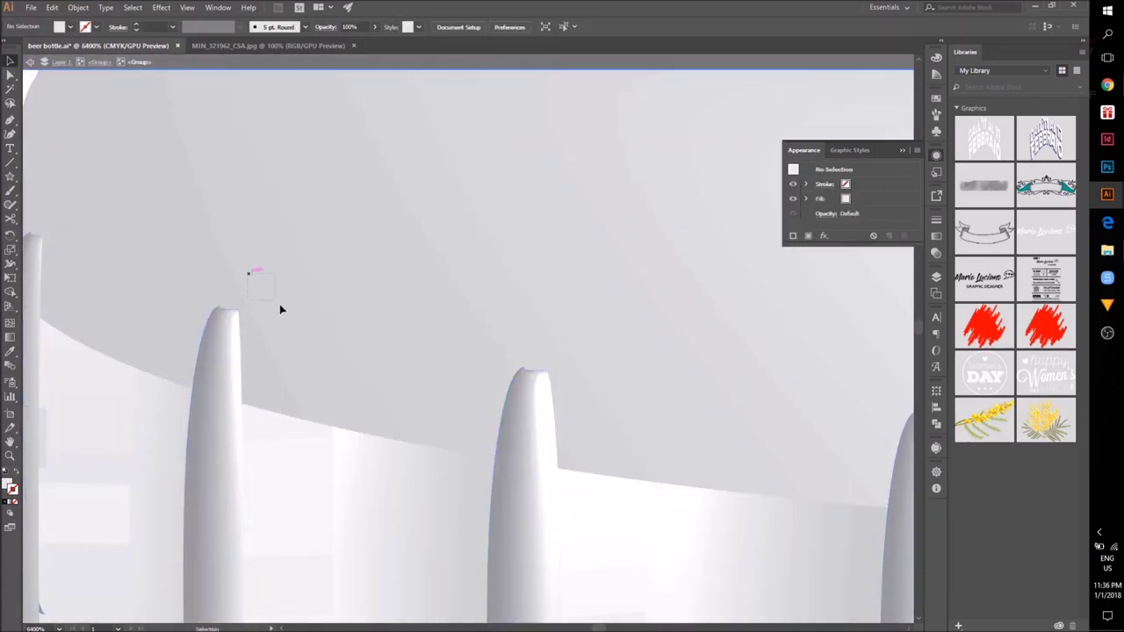
mouse_move(409, 284)
left_mouse_down()
mouse_move(695, 379)
mouse_move(720, 412)
mouse_move(1042, 512)
left_mouse_up()
key("Delete")
Step: Delete the stray pieces around the two outermost ridges at the ring's left end
left_click_drag(392, 302, 470, 347)
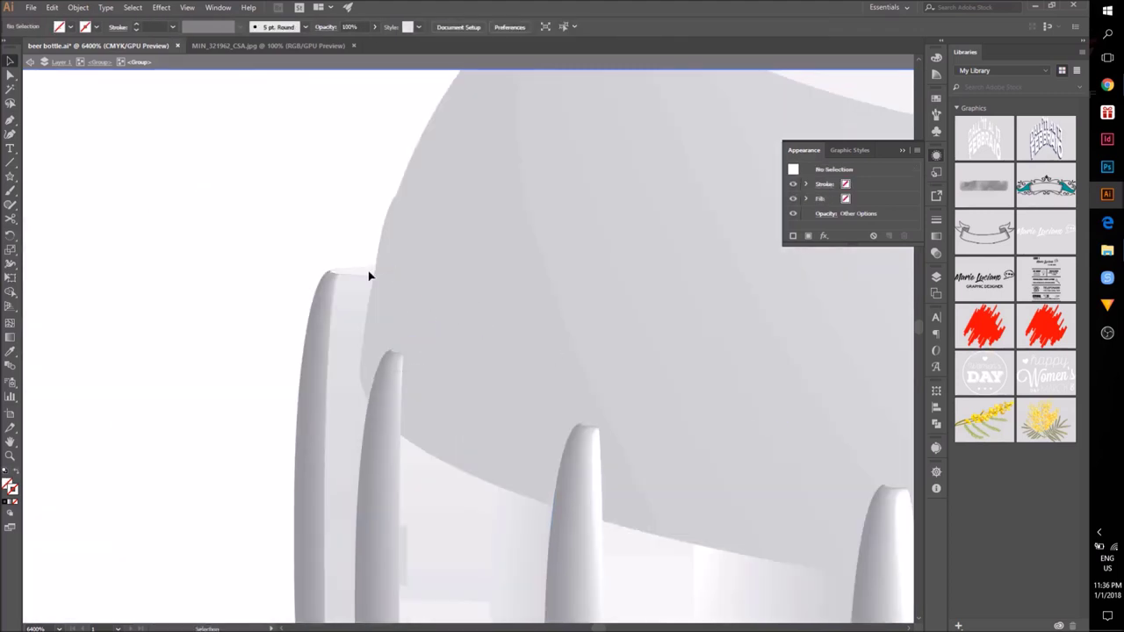
left_click(354, 286)
left_click(326, 286)
left_click(318, 355)
key("Delete")
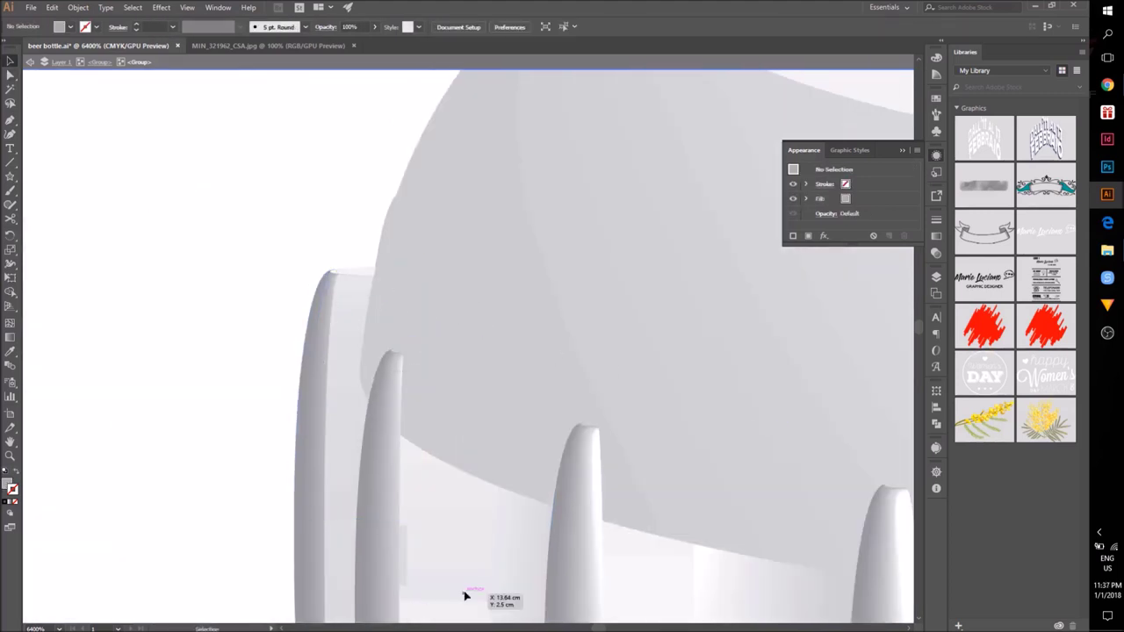
left_click_drag(424, 334, 424, 334)
key("Delete")
scroll(376, 259, "down", 4)
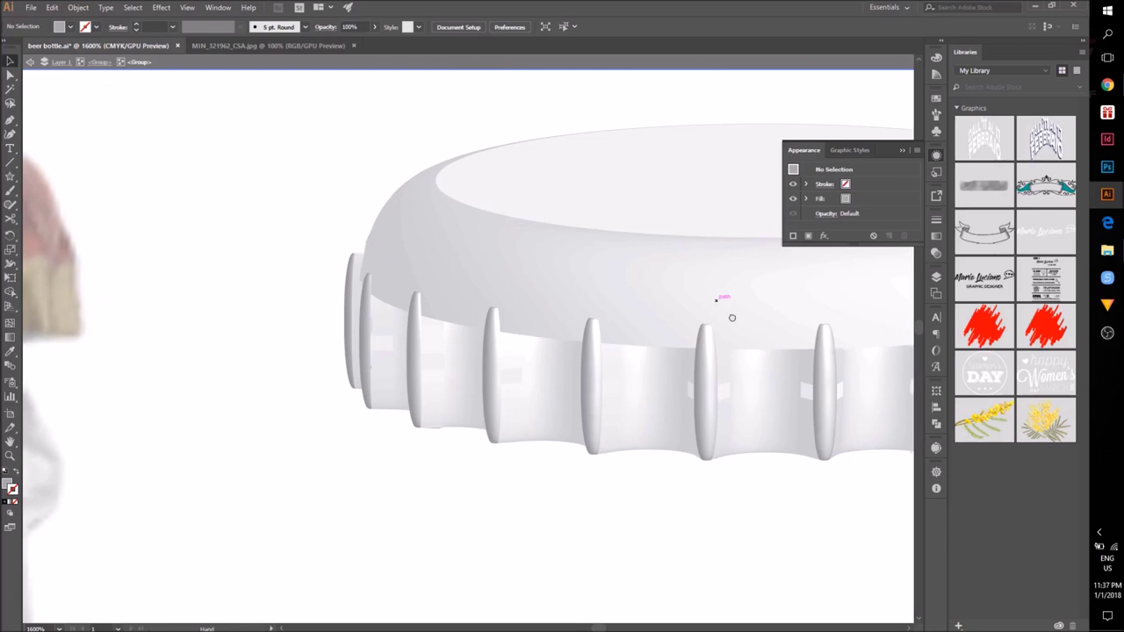
Step: Delete the leftover fragments around the outermost ridges at the ring's right end
left_click_drag(732, 319, 241, 301)
left_click(567, 300)
left_click_drag(619, 347, 619, 347)
key("Delete")
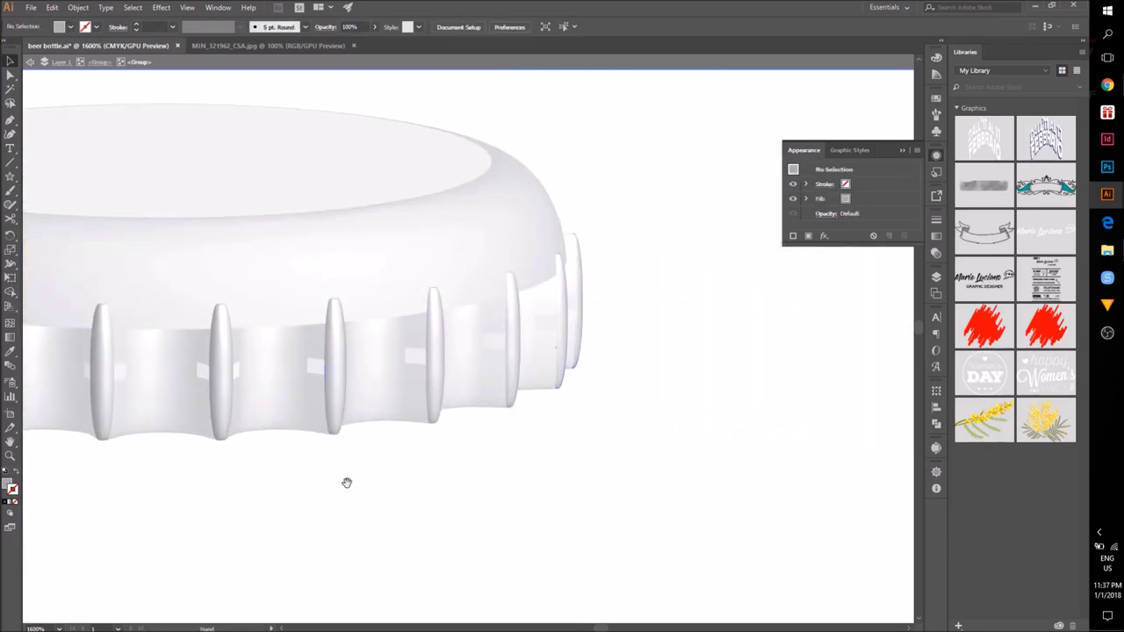
Step: Remove the small dark speck beside the second ridge from the left end and check the neighbouring ridges for leftovers
left_click_drag(361, 477, 861, 488)
left_click_drag(369, 446, 484, 483)
scroll(369, 464, "up", 4)
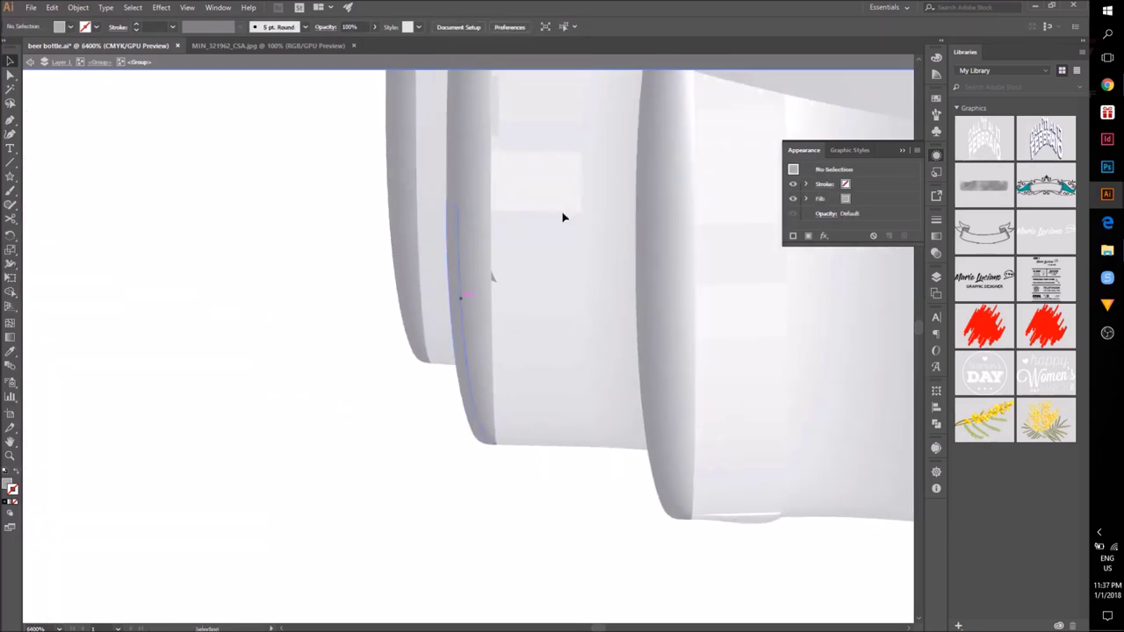
scroll(532, 334, "up", 5)
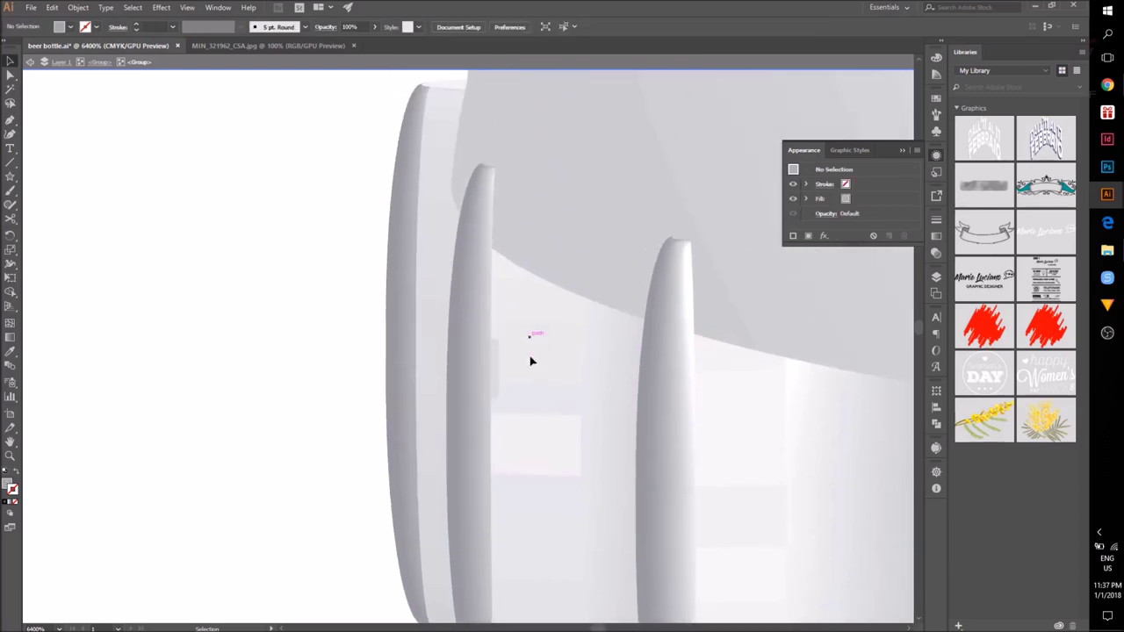
key("ctrl+minus")
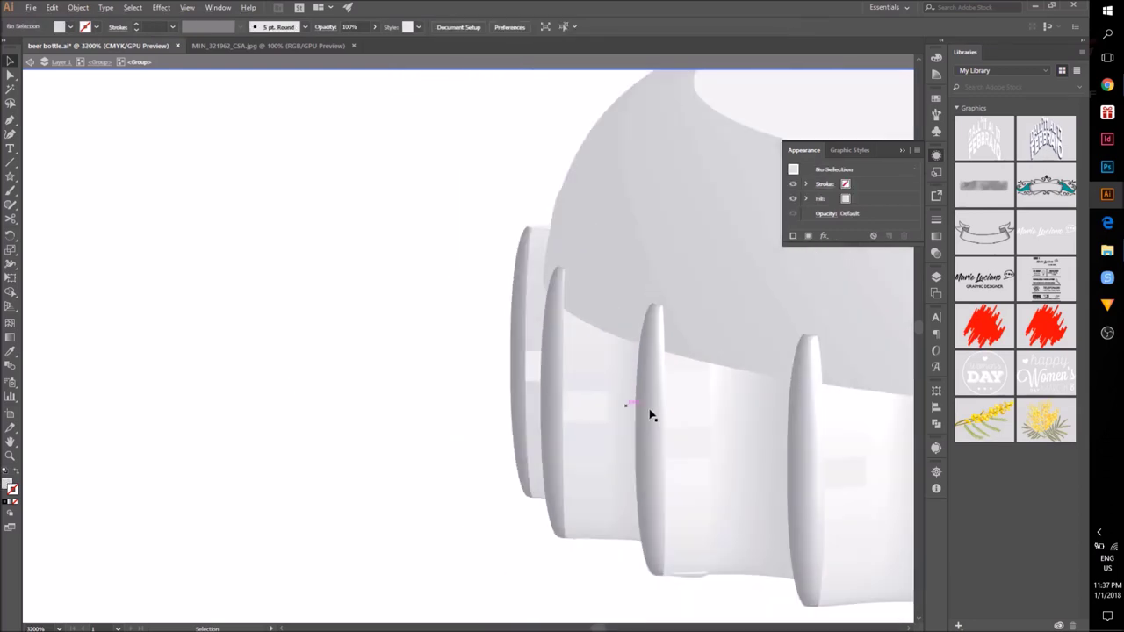
scroll(279, 253, "right", 3)
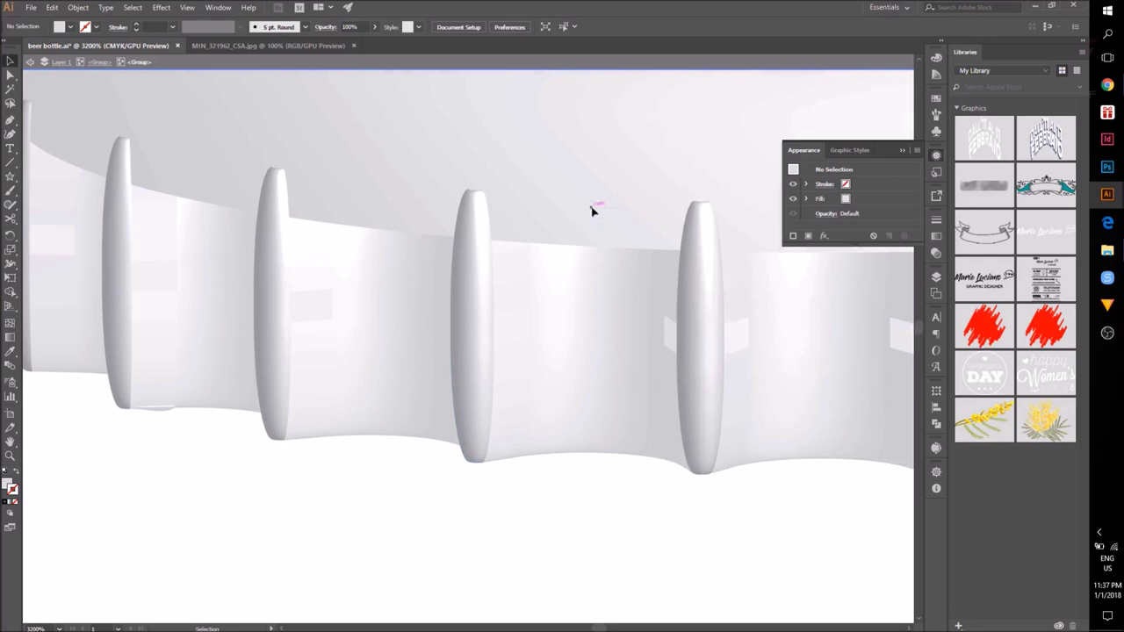
left_click_drag(591, 209, 768, 482)
left_click(524, 464)
left_click_drag(492, 386, 730, 557)
left_click_drag(160, 284, 484, 380)
scroll(482, 352, "up", 1)
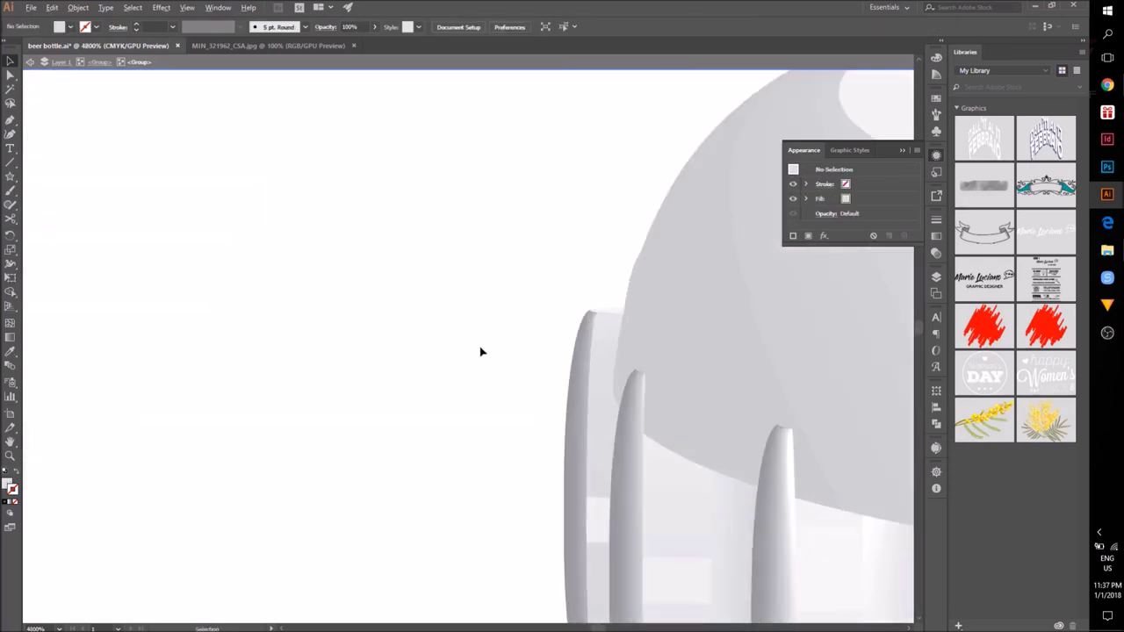
scroll(480, 352, "down", 5)
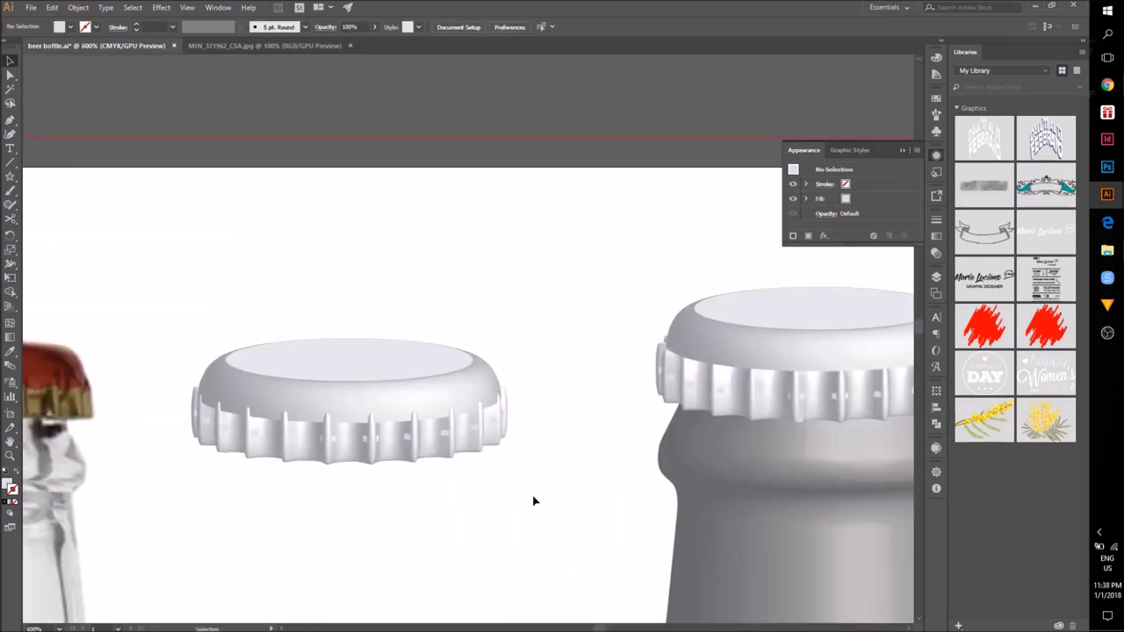
Step: Scale the cap's dome up slightly from its corner and adjust its position over the ring
left_click(449, 378)
left_click_drag(194, 336, 192, 336)
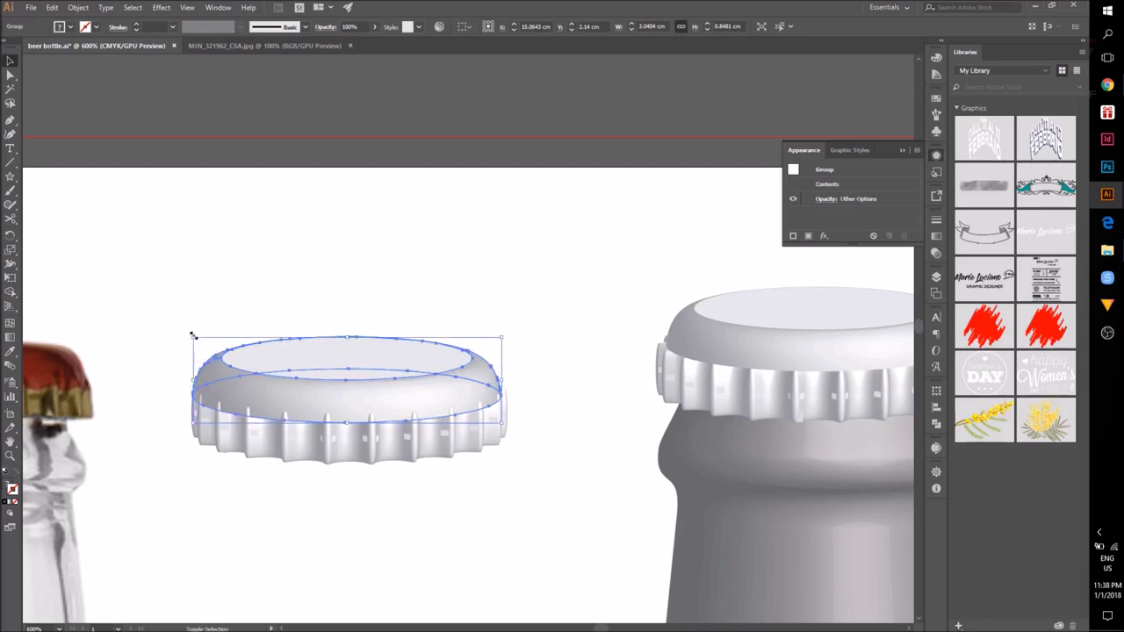
left_click(416, 339)
left_click(445, 355)
left_click_drag(445, 356, 447, 358)
left_click(532, 424)
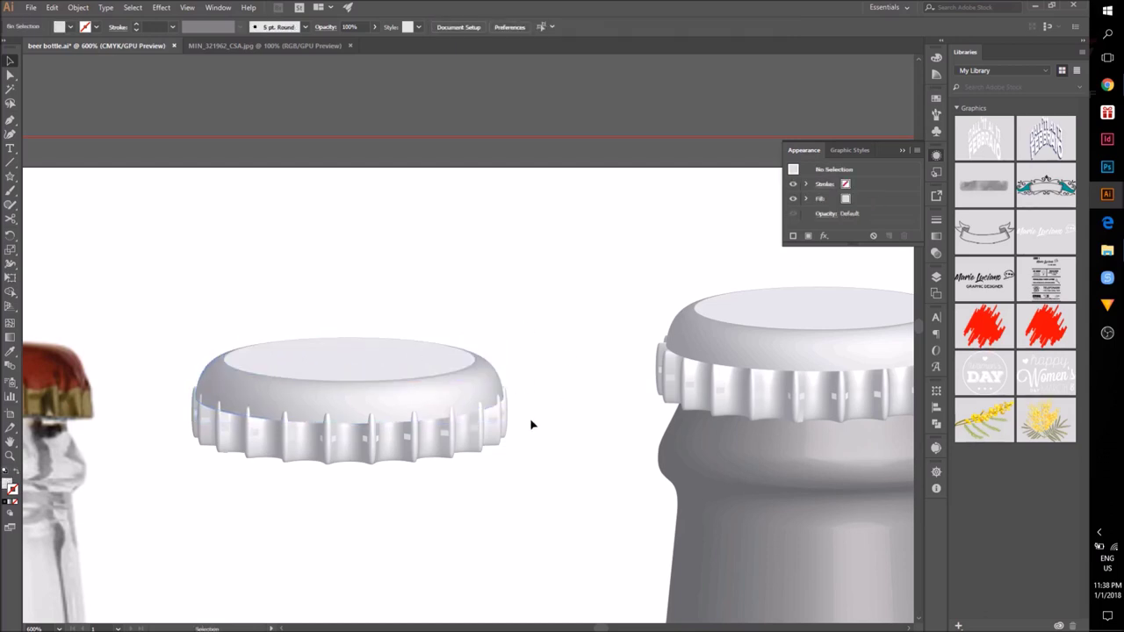
Step: Fine-tune the dome's size from both upper corners so its edges meet the outer ridges of the ring
scroll(532, 424, "up", 2)
left_click_drag(533, 424, 814, 367)
left_click(545, 255)
left_click_drag(143, 192, 139, 189)
left_click(139, 185)
left_click_drag(559, 334, 387, 331)
left_click(562, 274)
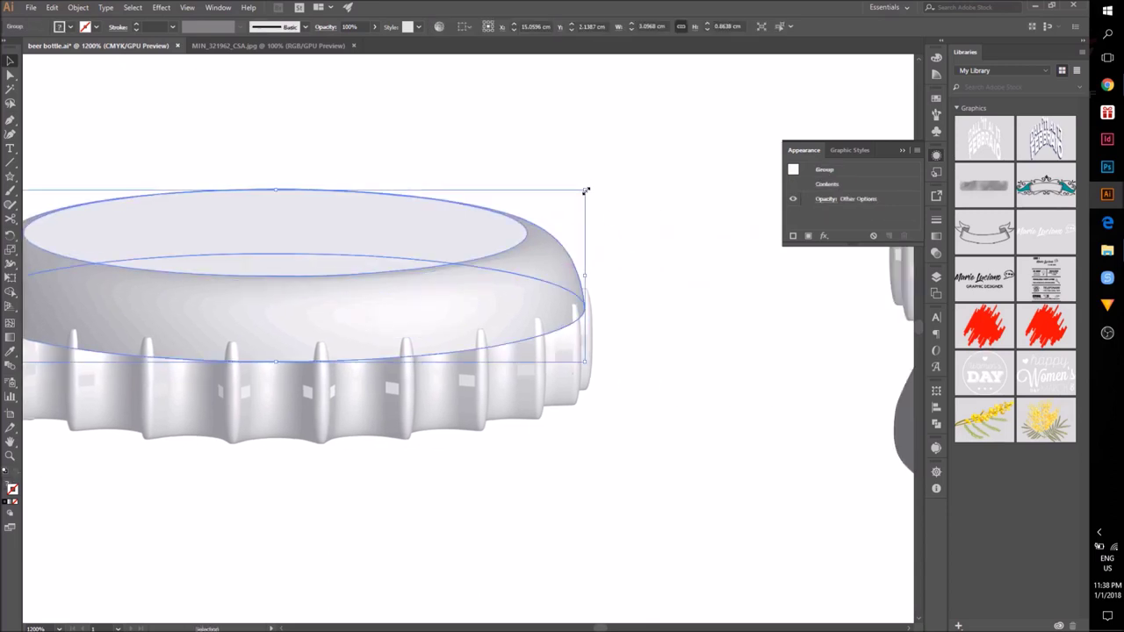
left_click_drag(586, 190, 589, 188)
left_click(592, 187)
left_click_drag(506, 492, 710, 468)
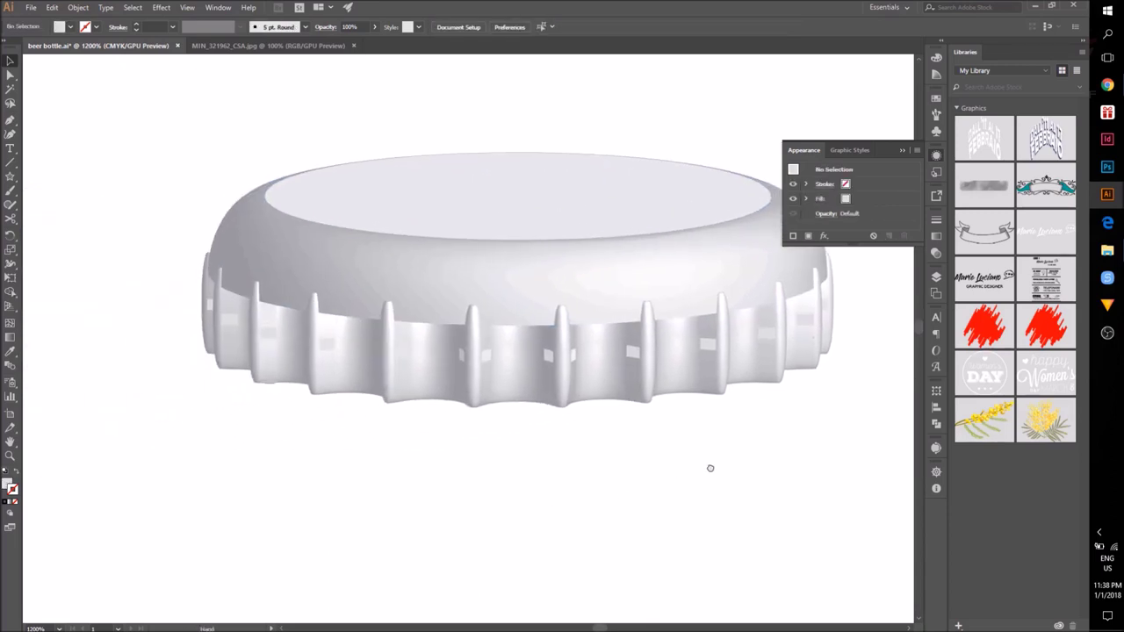
Step: Move the original cap with its source paths off the bottle onto the empty canvas above the artboard
scroll(667, 467, "down", 5)
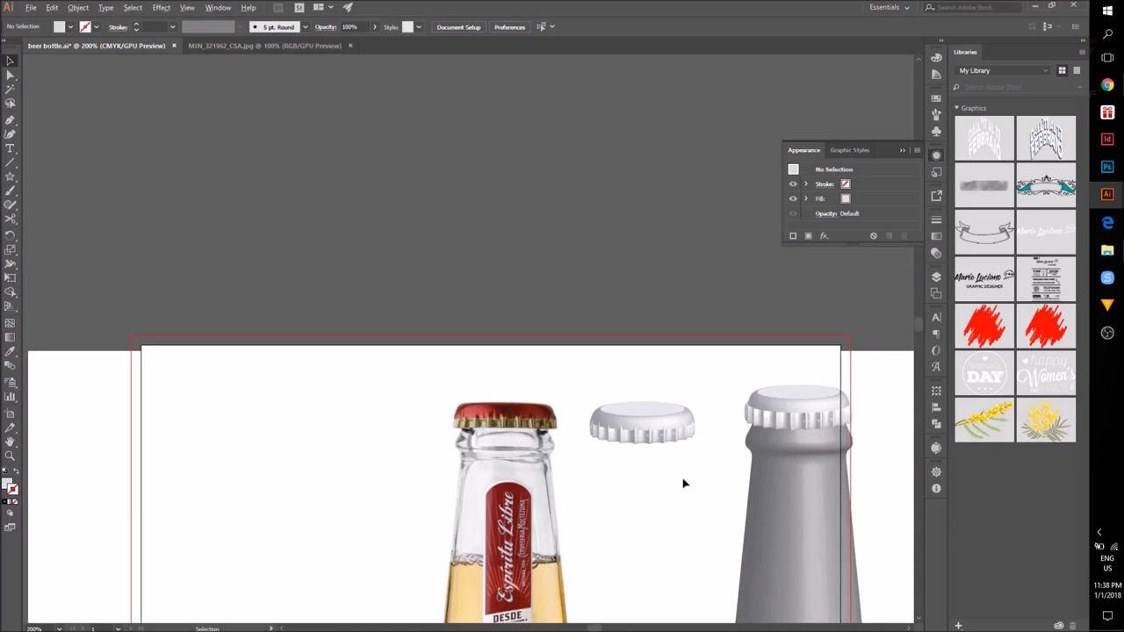
scroll(684, 483, "up", 3)
scroll(618, 452, "right", 5)
left_click(539, 352)
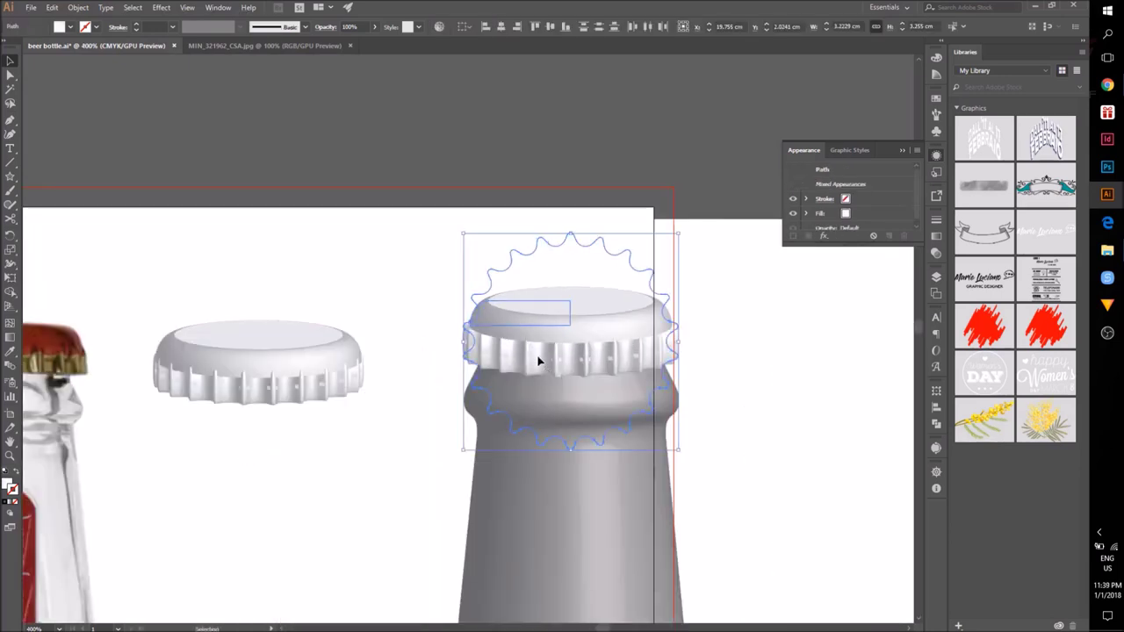
left_click_drag(539, 360, 639, 219)
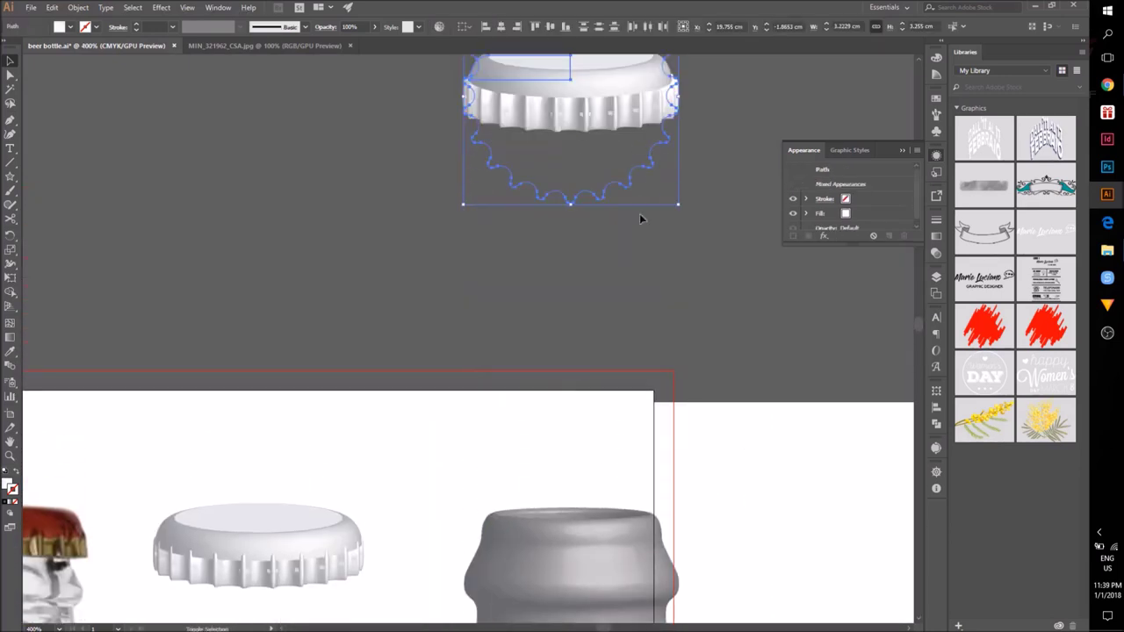
left_click(643, 225)
Step: Select the whole cleaned-up cap and place it on top of the grey bottle's neck
scroll(644, 336, "down", 3)
left_click_drag(644, 336, 565, 260)
left_click_drag(141, 223, 218, 399)
left_click_drag(220, 360, 529, 352)
left_click_drag(529, 335, 530, 335)
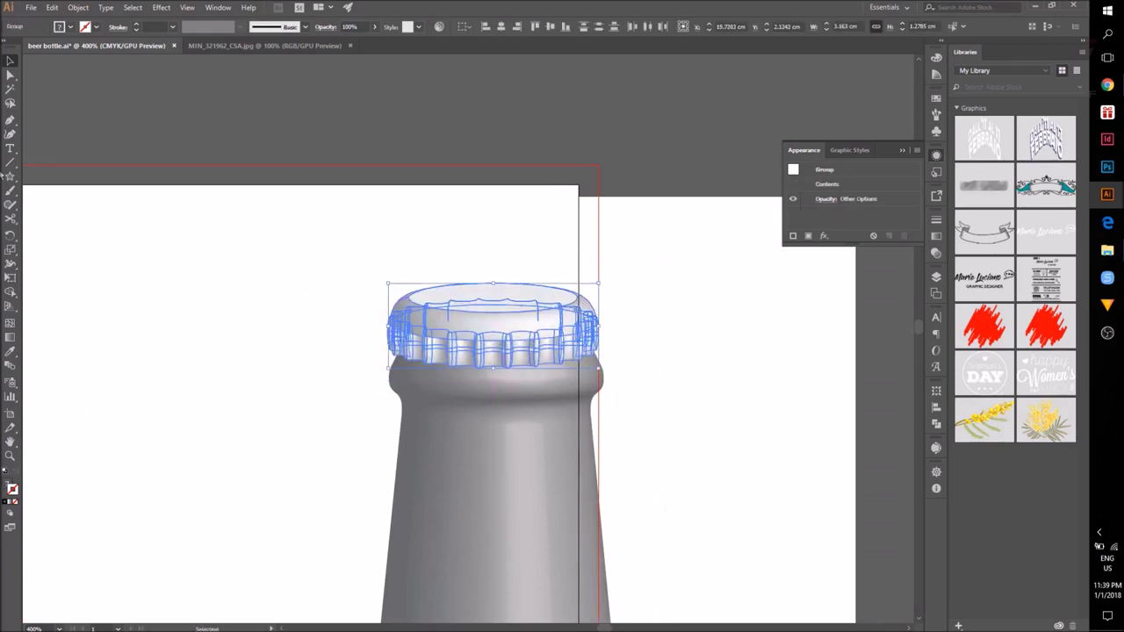
Step: Group the placed cap's dome and ridged ring and save the document
left_click(78, 7)
left_click(105, 54)
left_click(325, 263)
left_click_drag(559, 434, 648, 313)
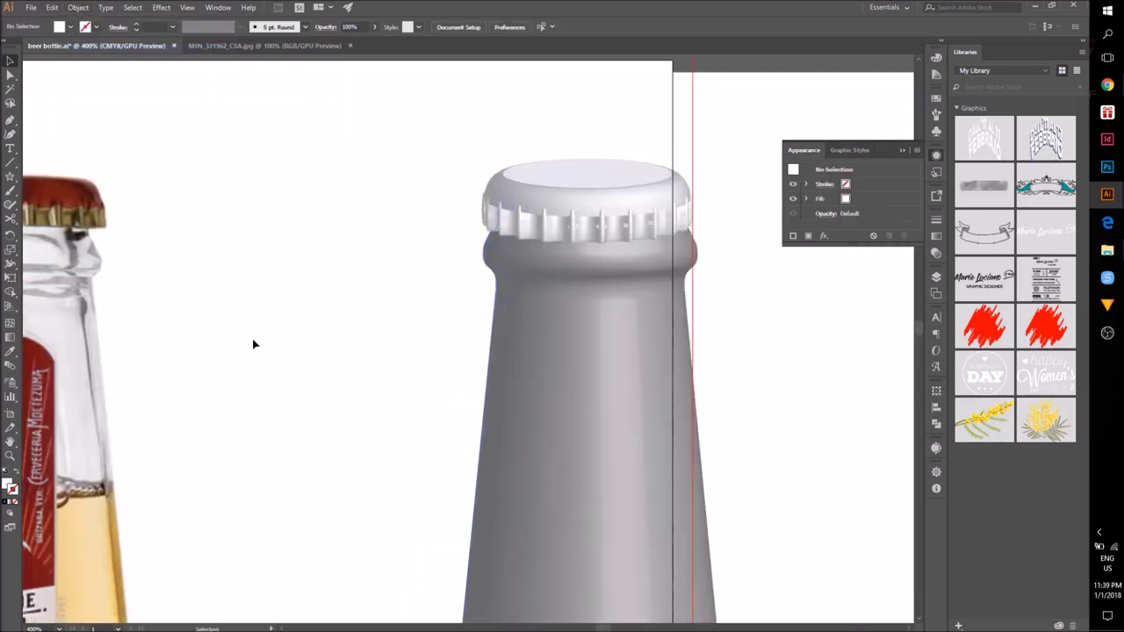
scroll(309, 341, "down", 2)
scroll(572, 562, "up", 2)
scroll(572, 563, "down", 3)
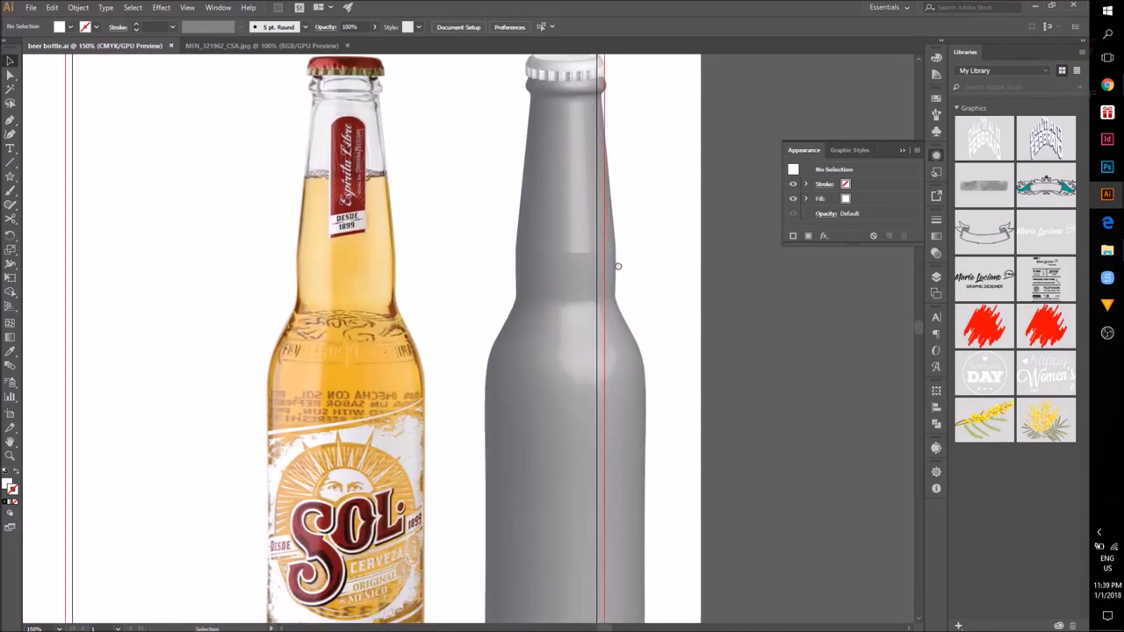